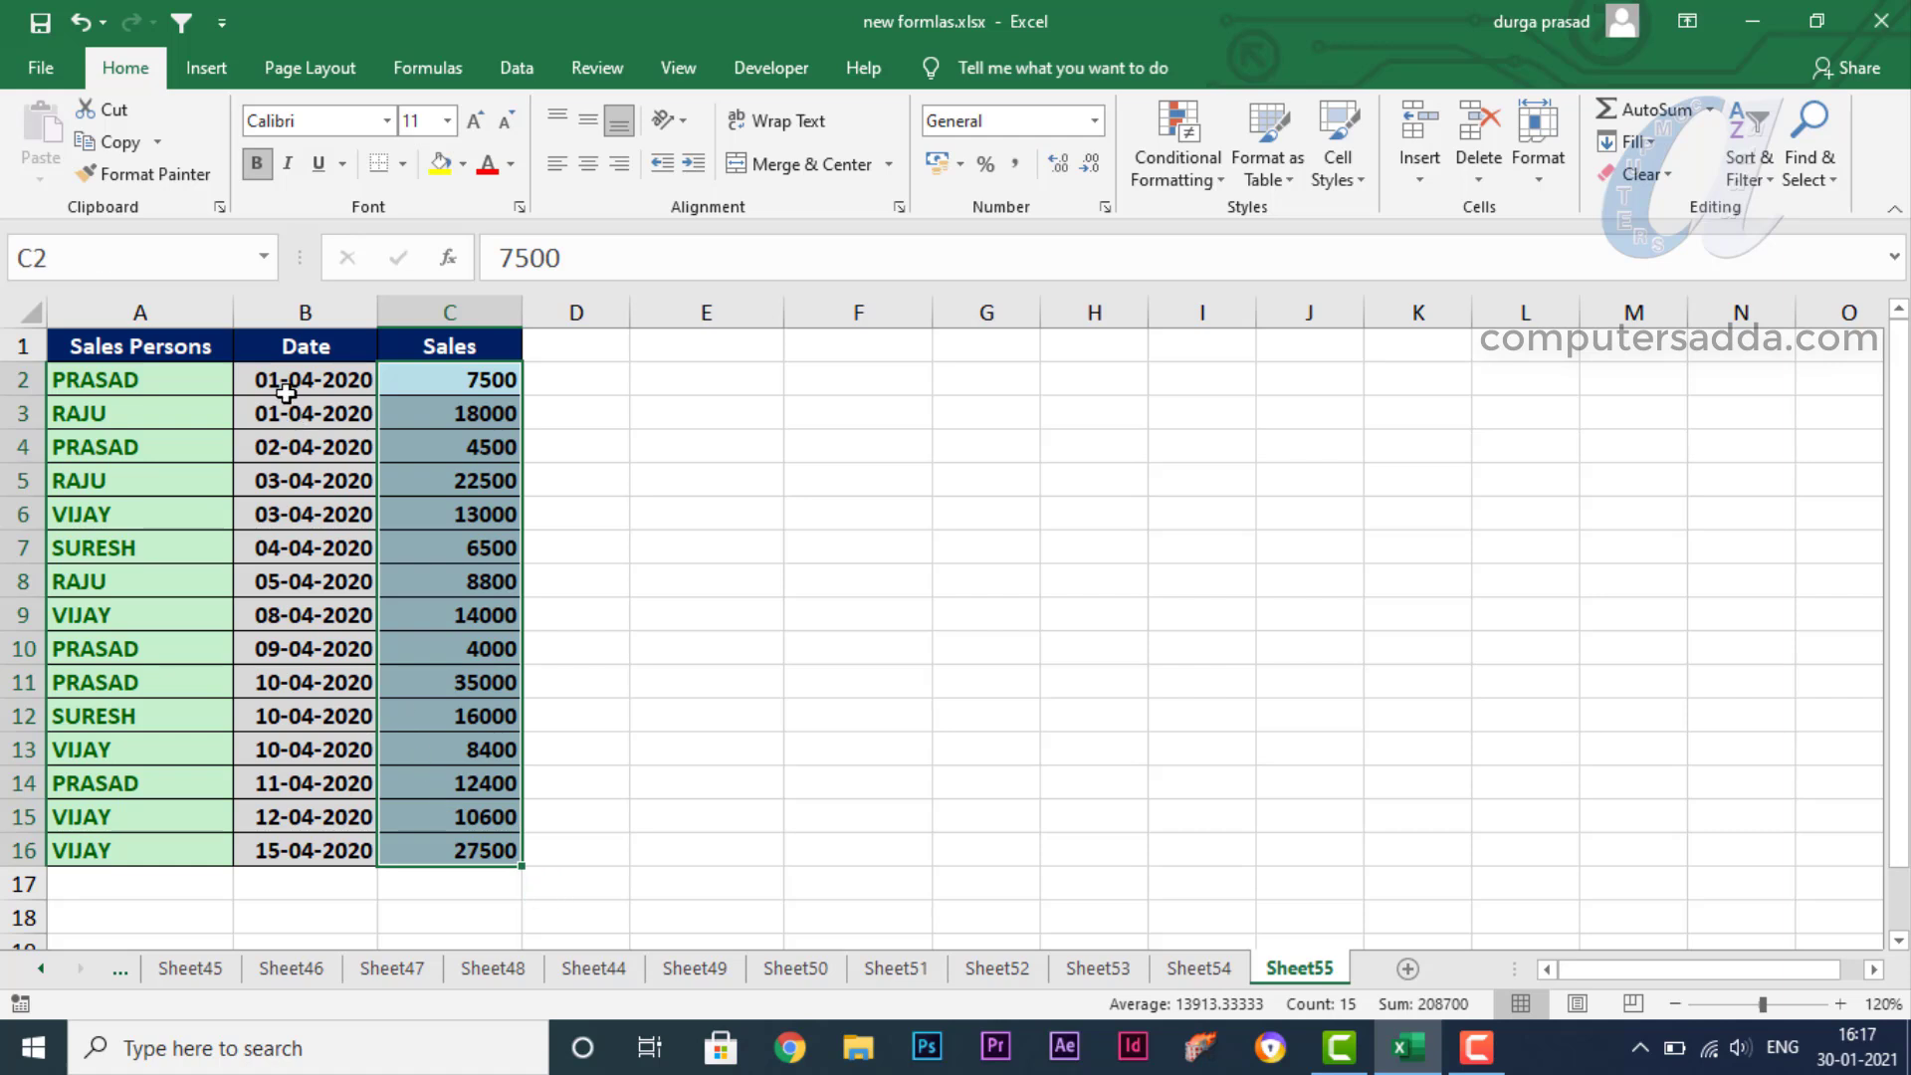
- Look over the Sales Persons, Date and Sales columns of the sales table
ctrl+drag(130, 377, 128, 846)
drag(107, 380, 430, 839)
drag(82, 381, 485, 743)
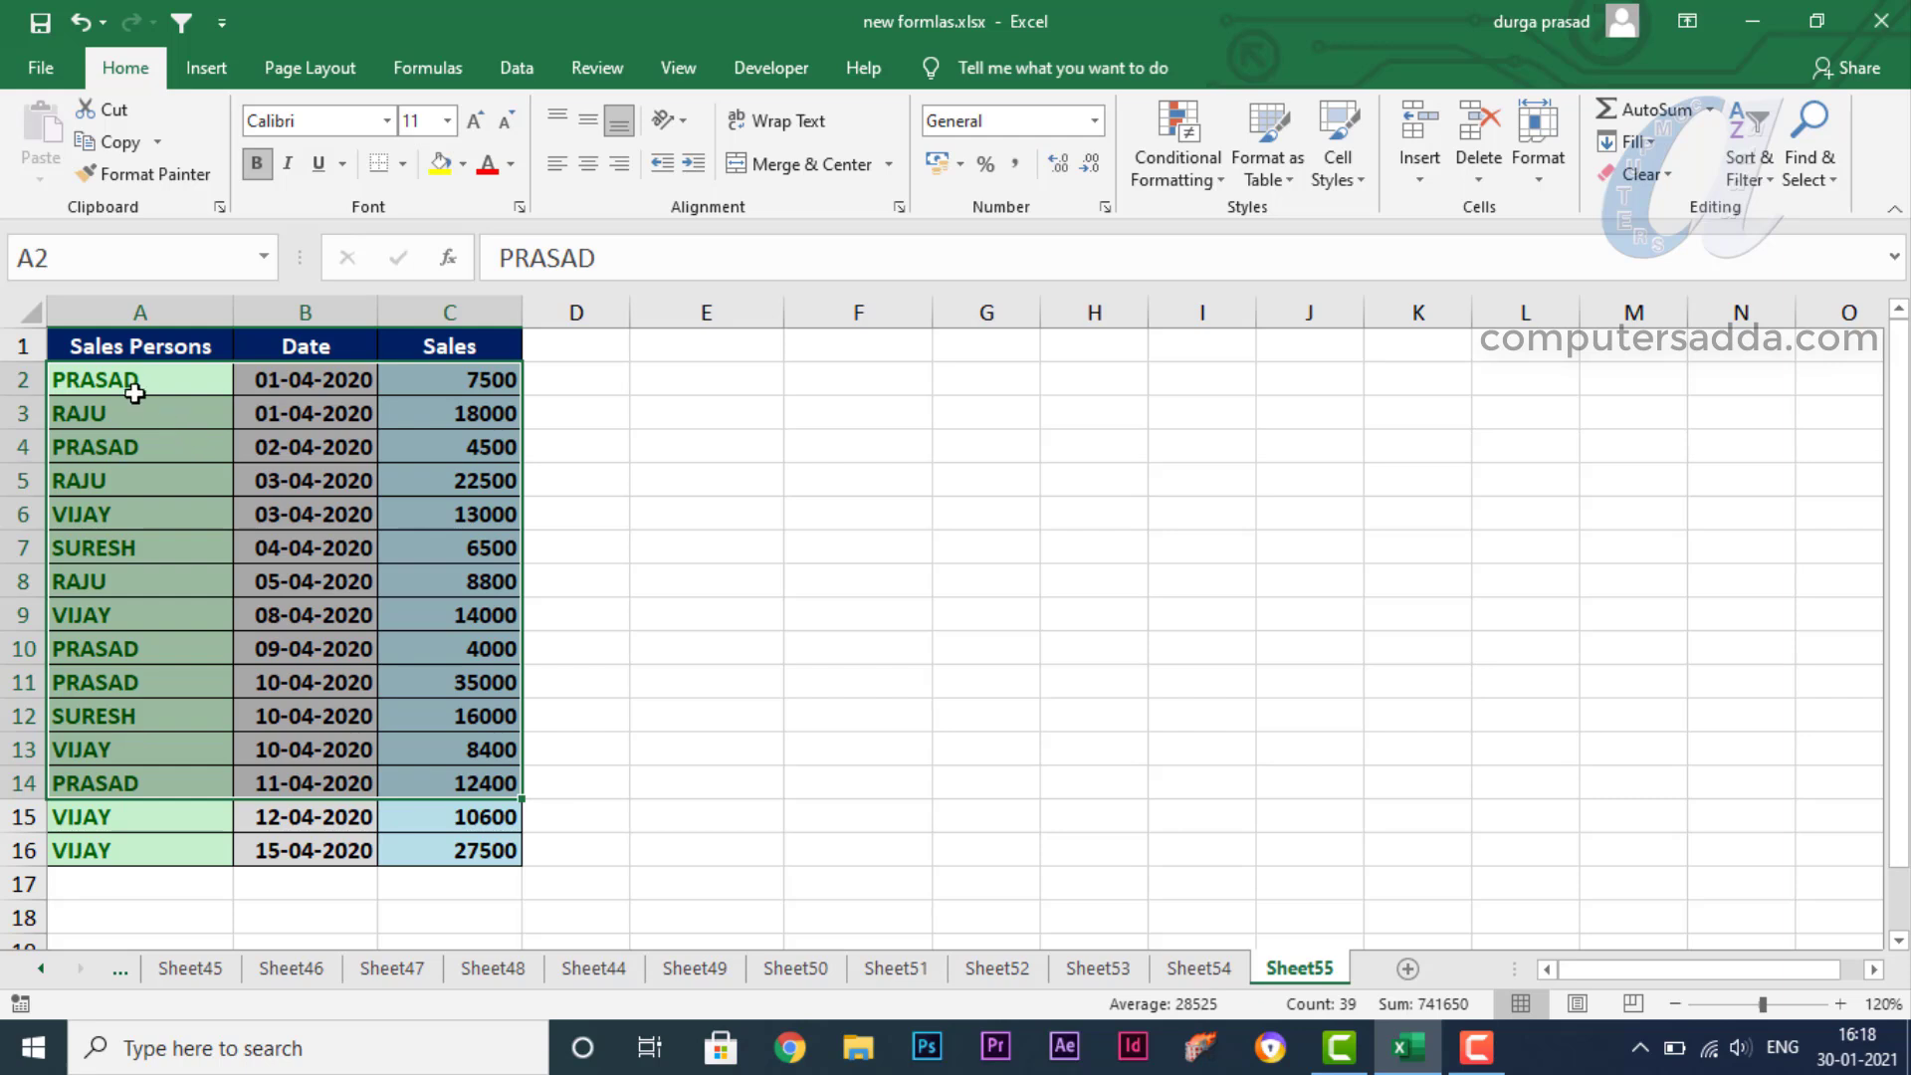
drag(135, 396, 149, 846)
drag(435, 380, 503, 811)
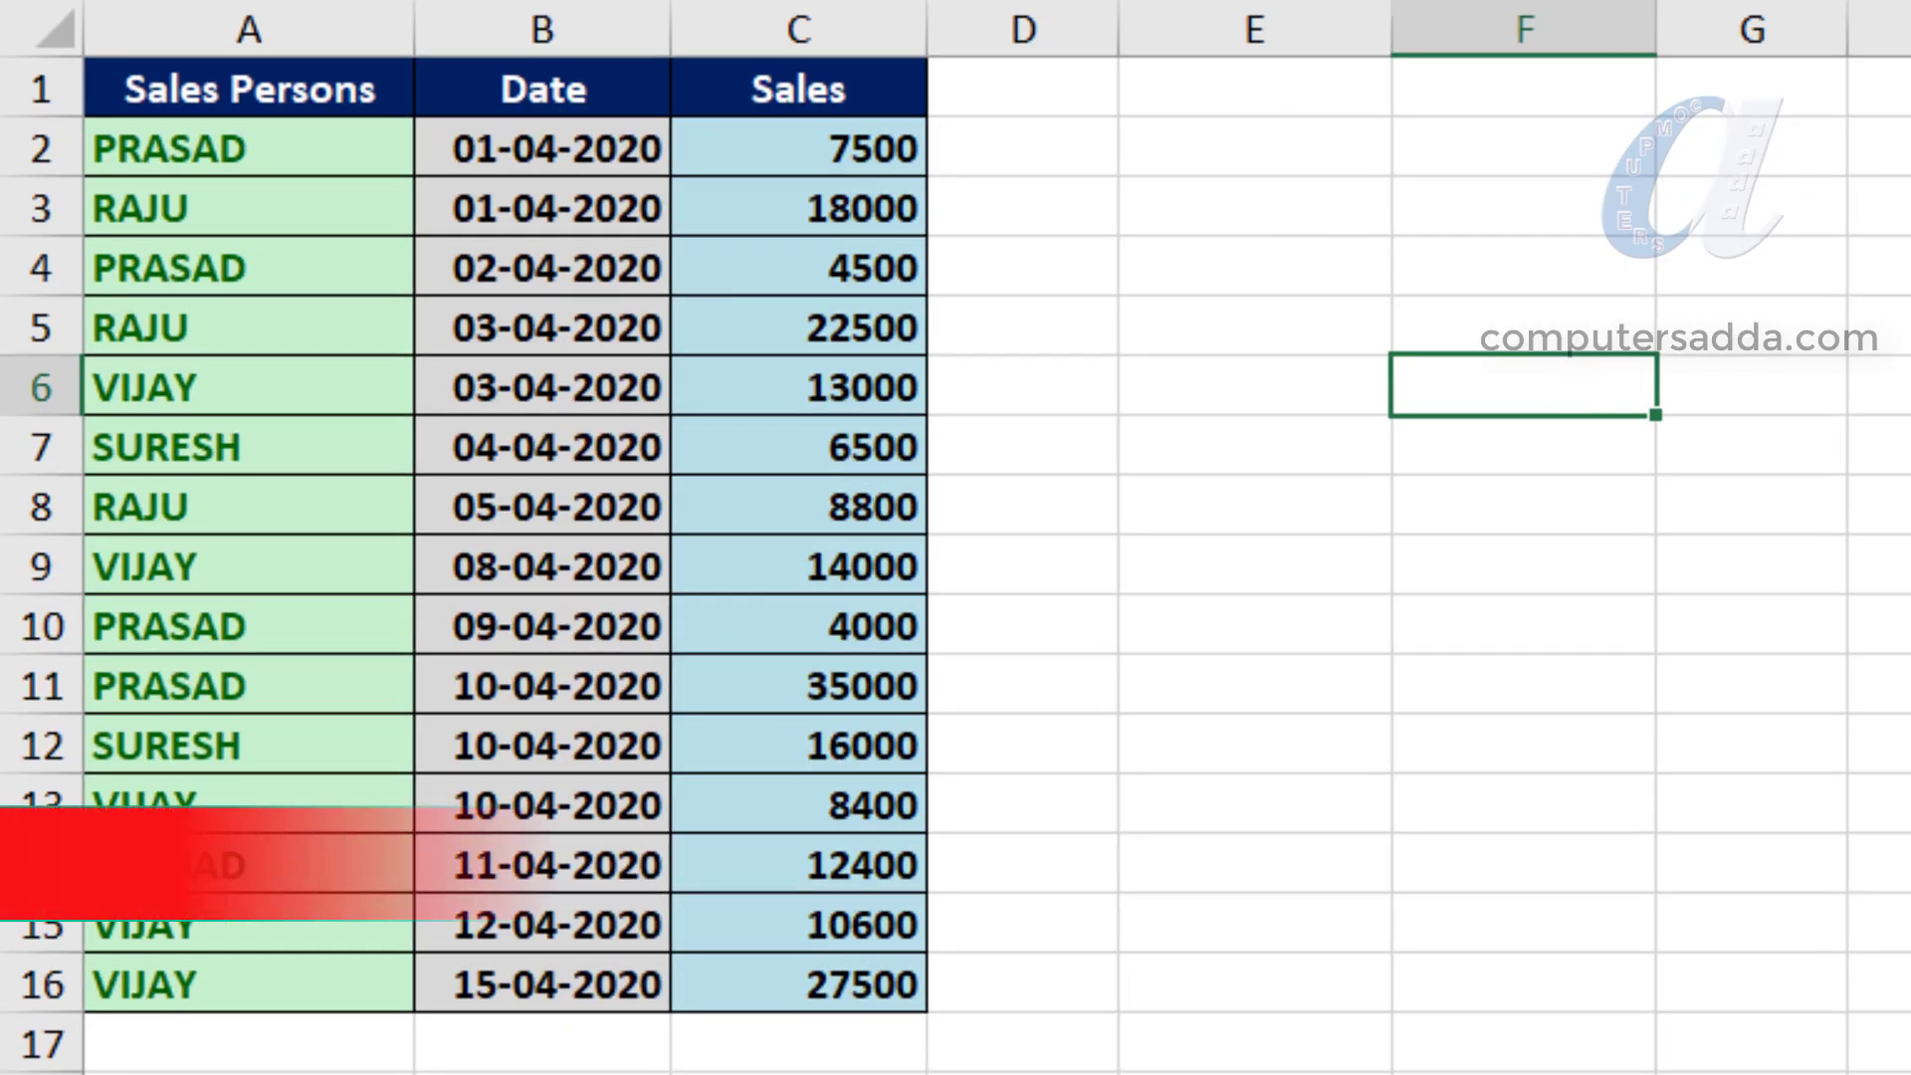
click(1880, 326)
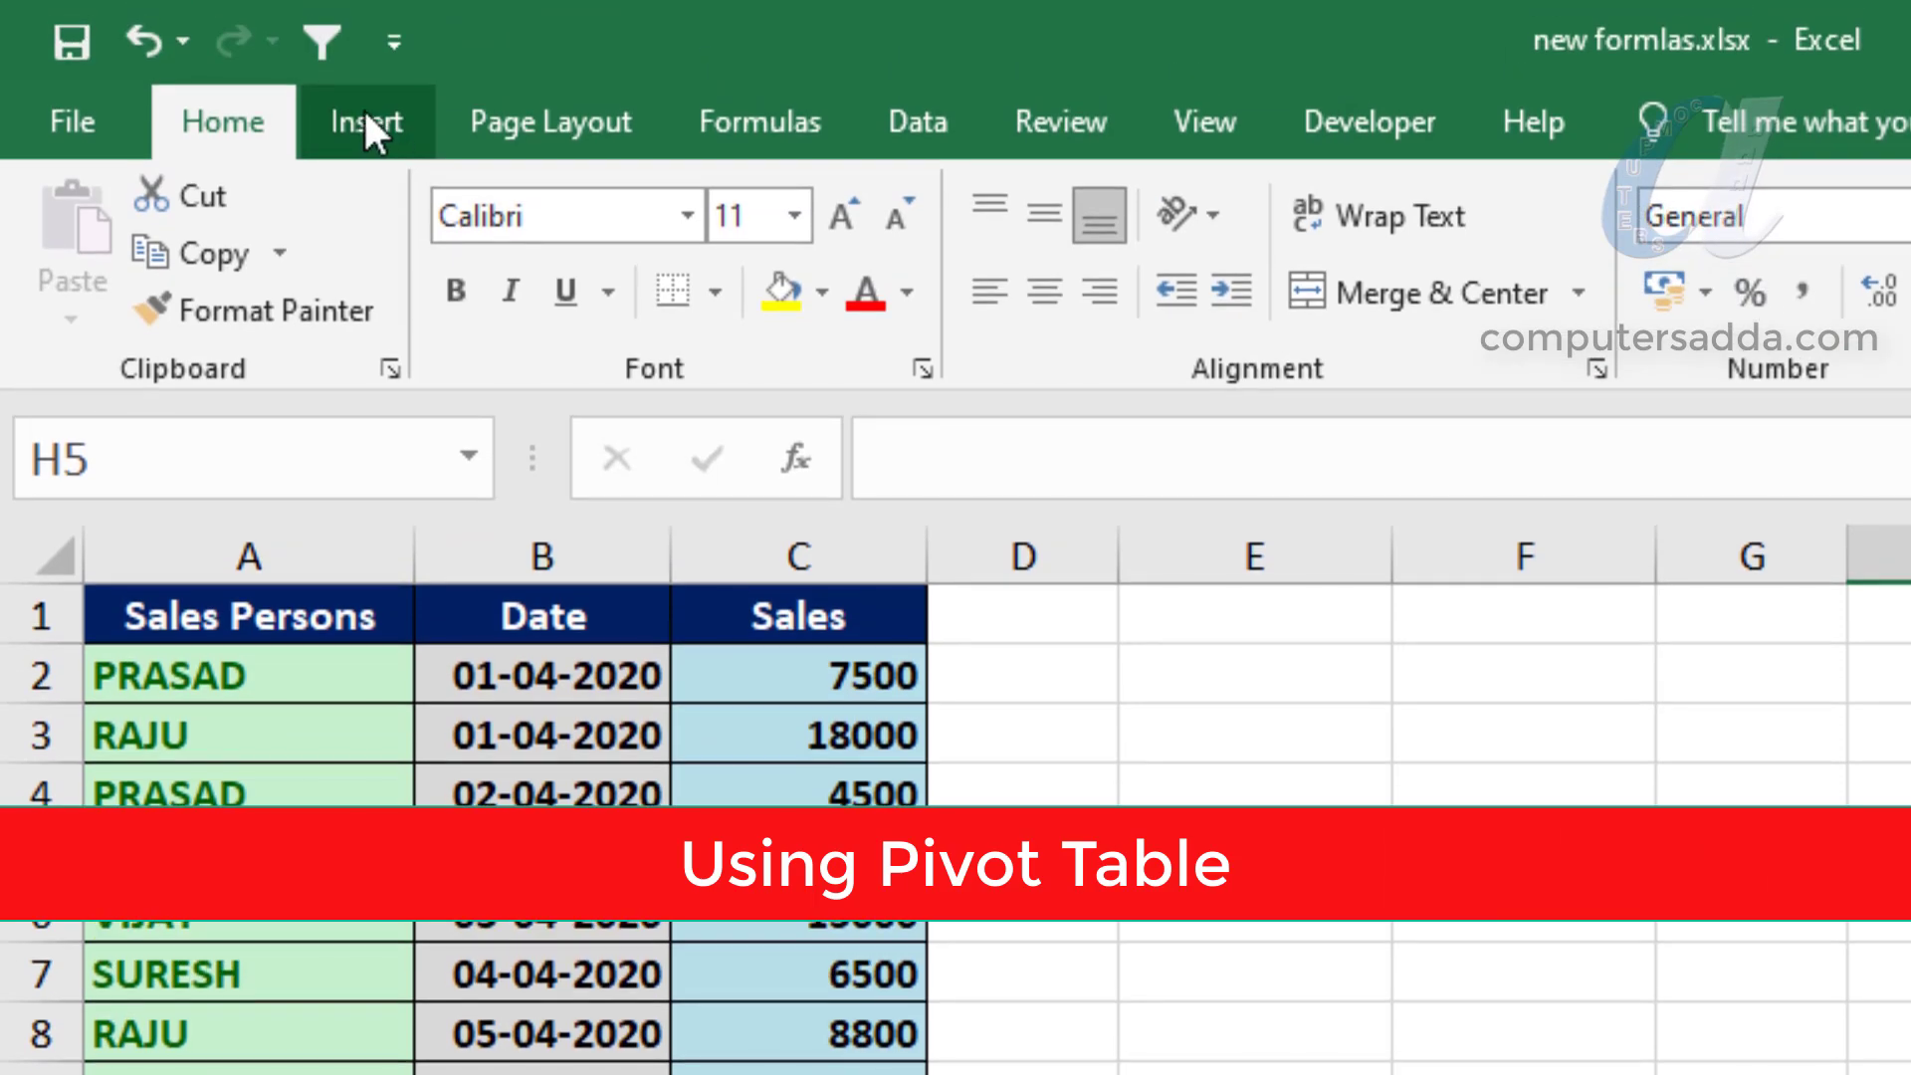
click(363, 117)
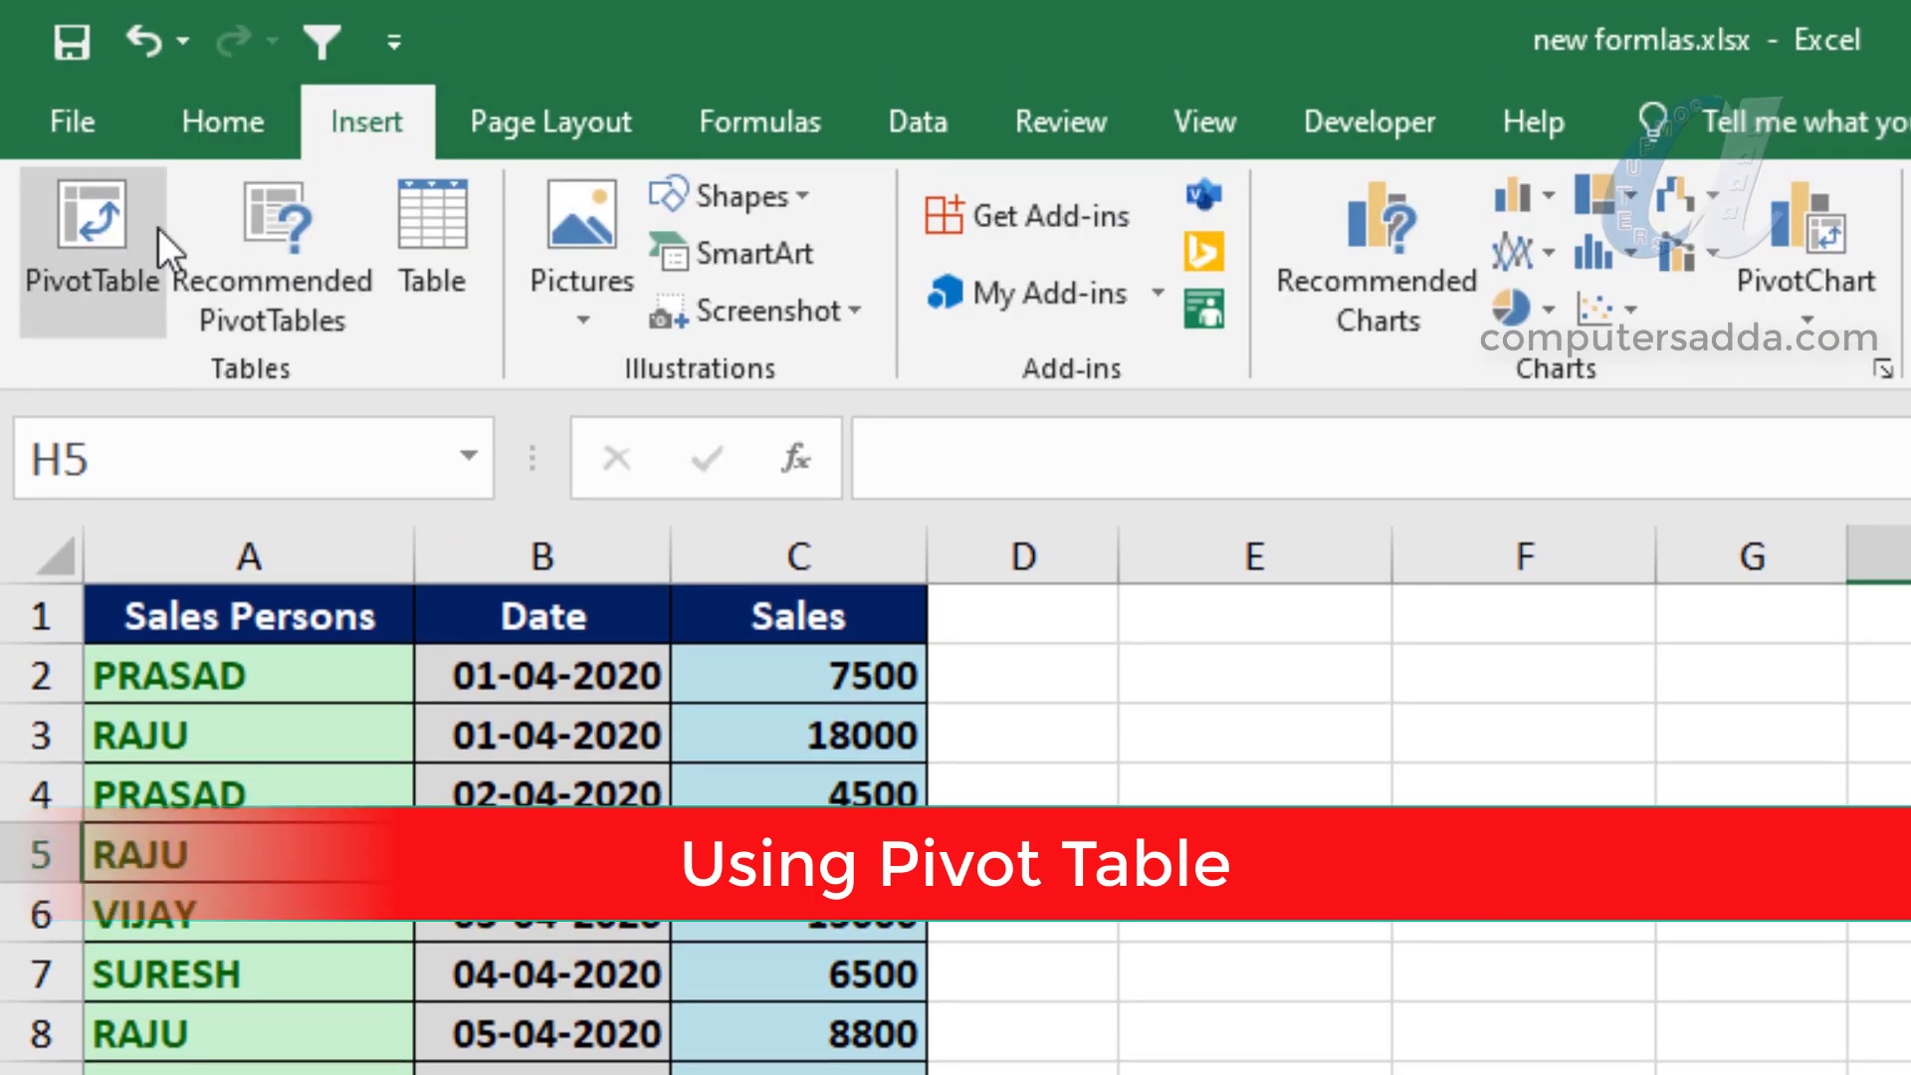
click(1659, 712)
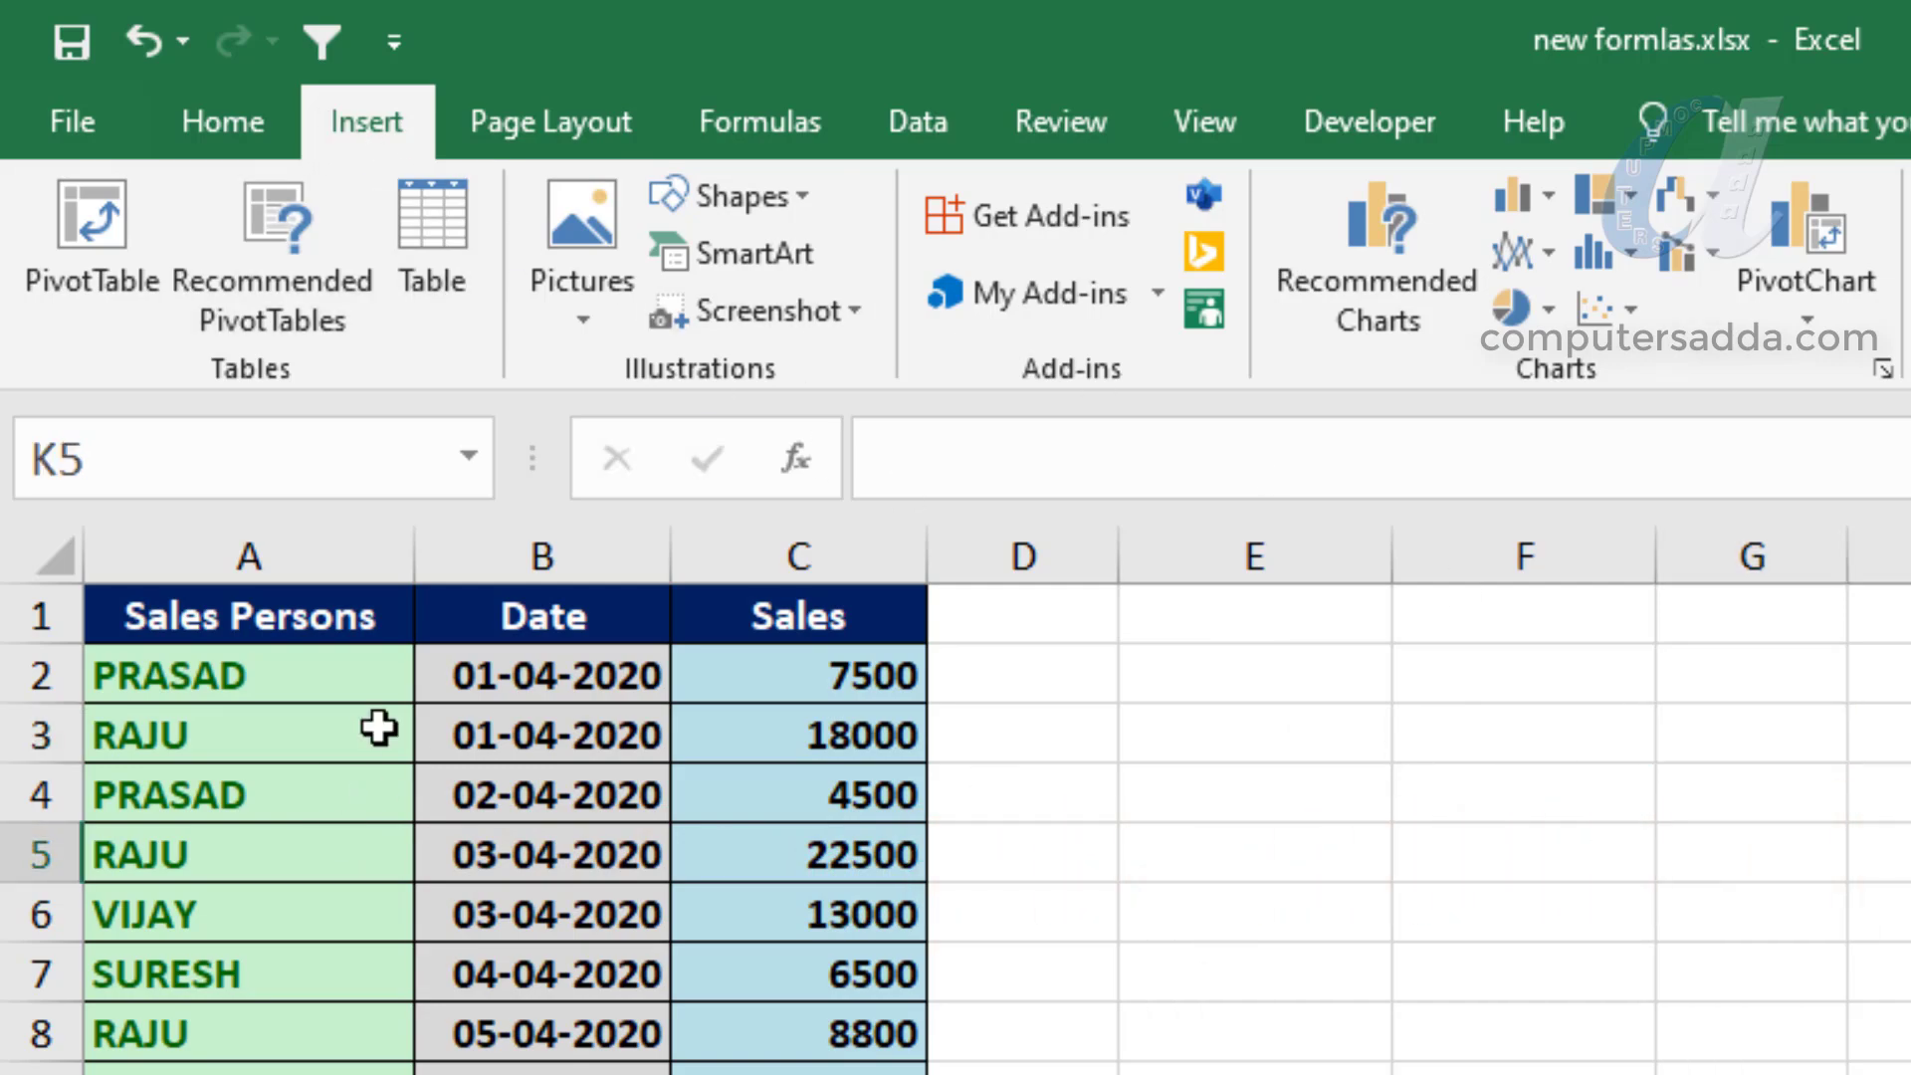
drag(94, 619, 652, 687)
drag(618, 560, 550, 1016)
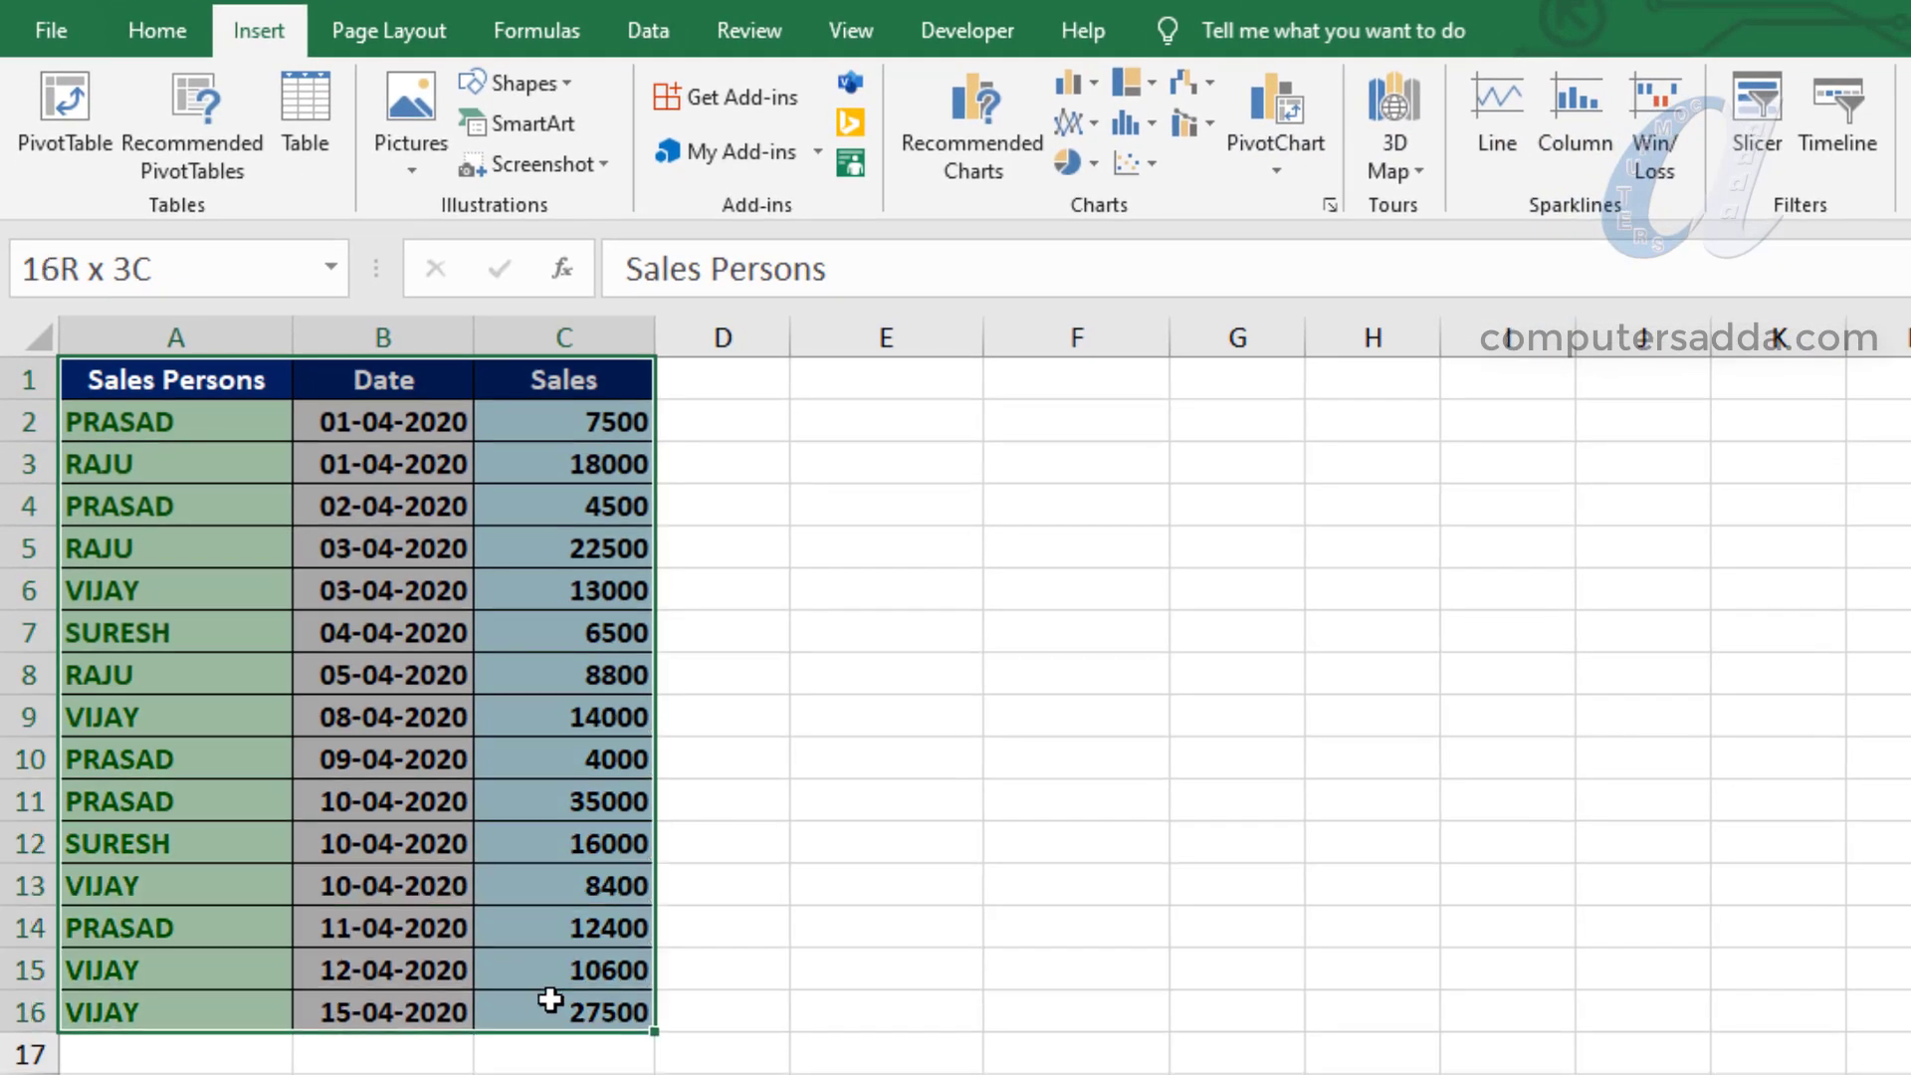
click(1174, 666)
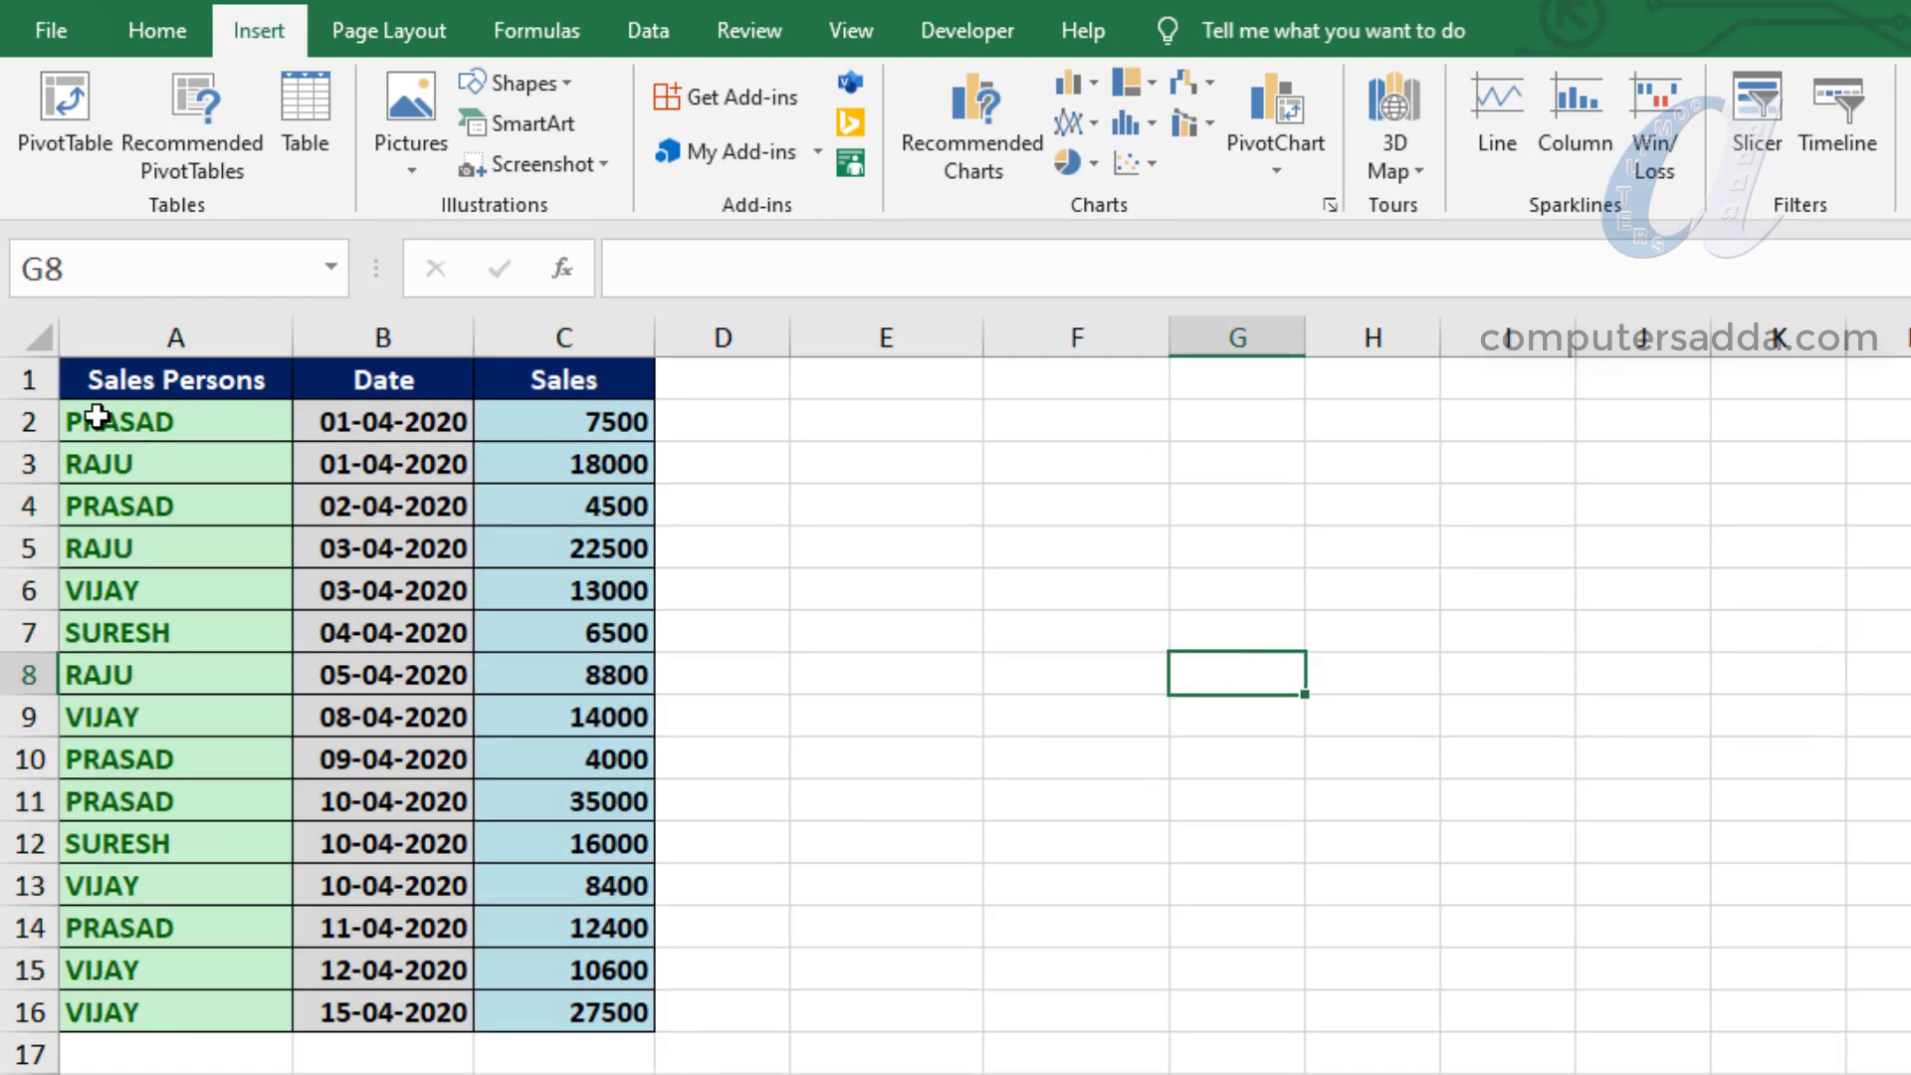
drag(133, 426, 150, 1010)
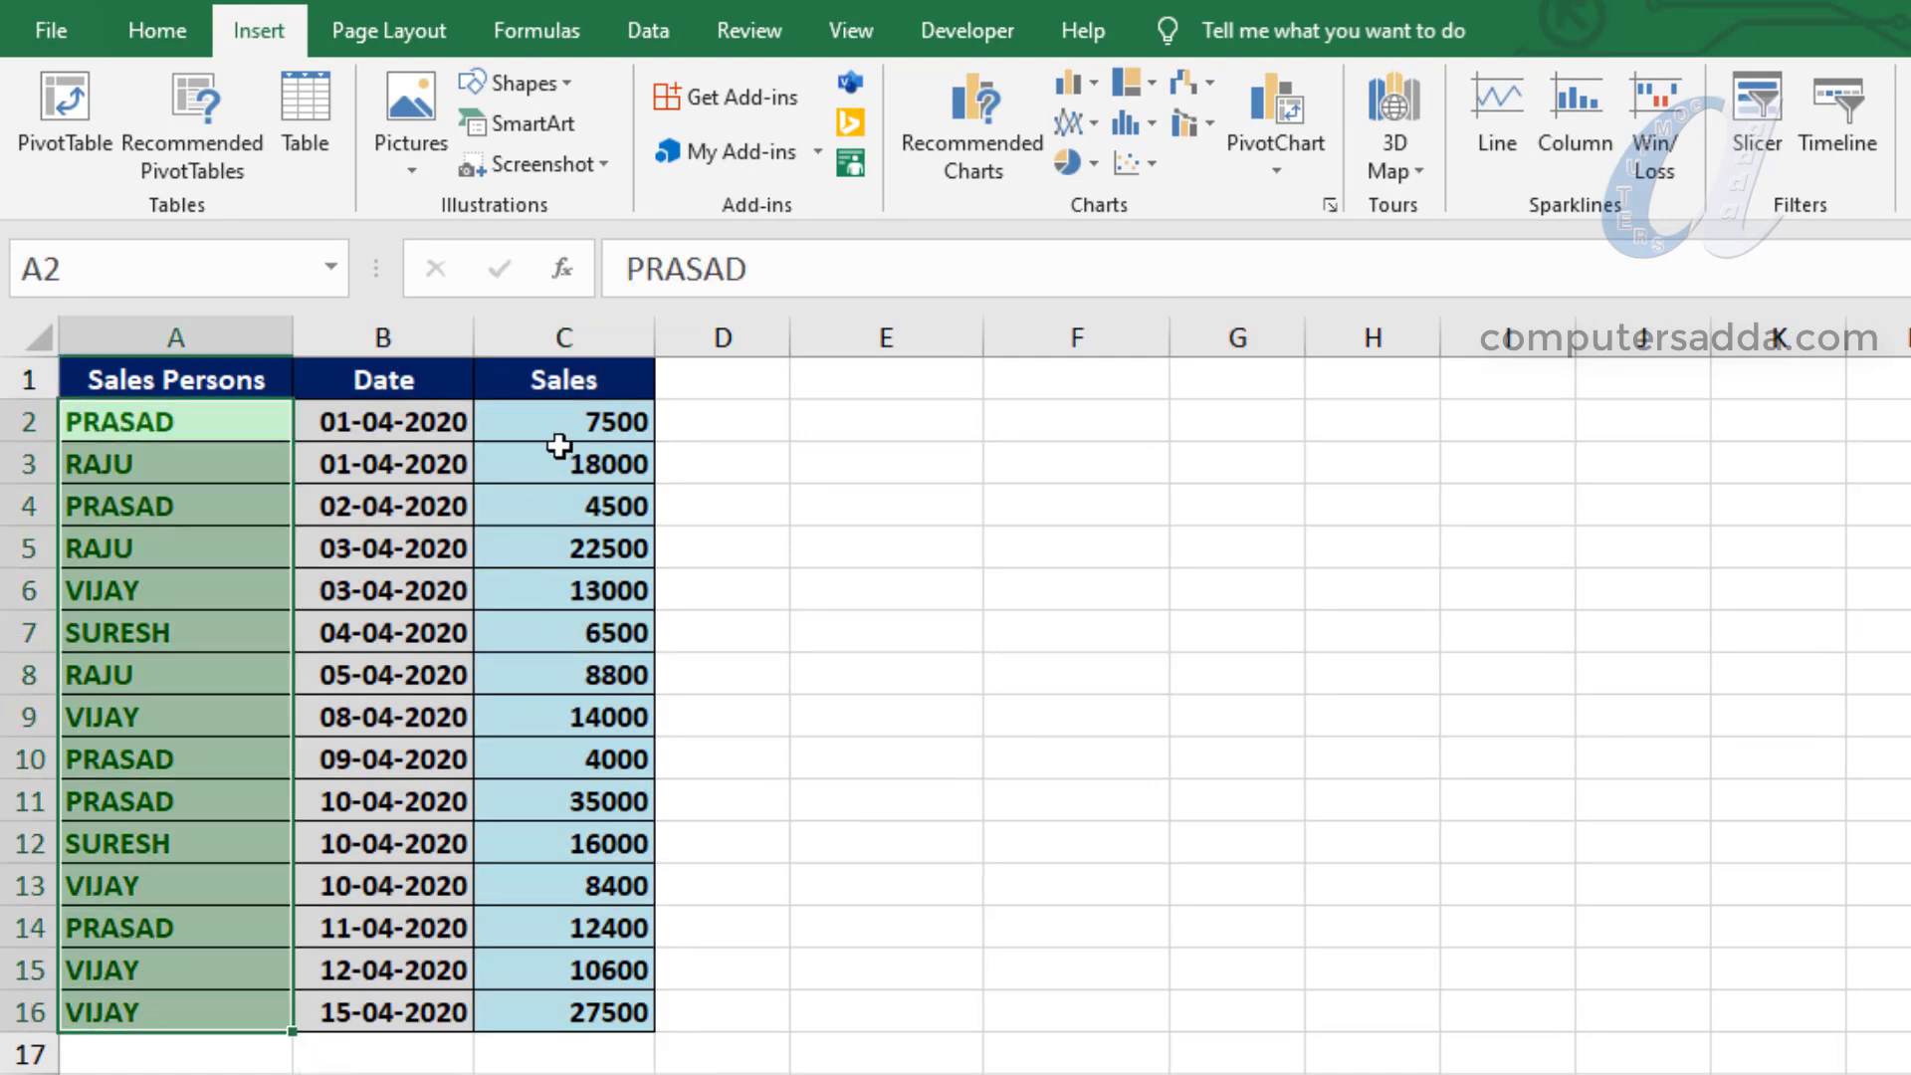
drag(576, 421, 564, 1029)
click(1220, 869)
- Create a PivotTable from the range A1:C16, placed on the existing worksheet at cell E1
drag(109, 376, 553, 1025)
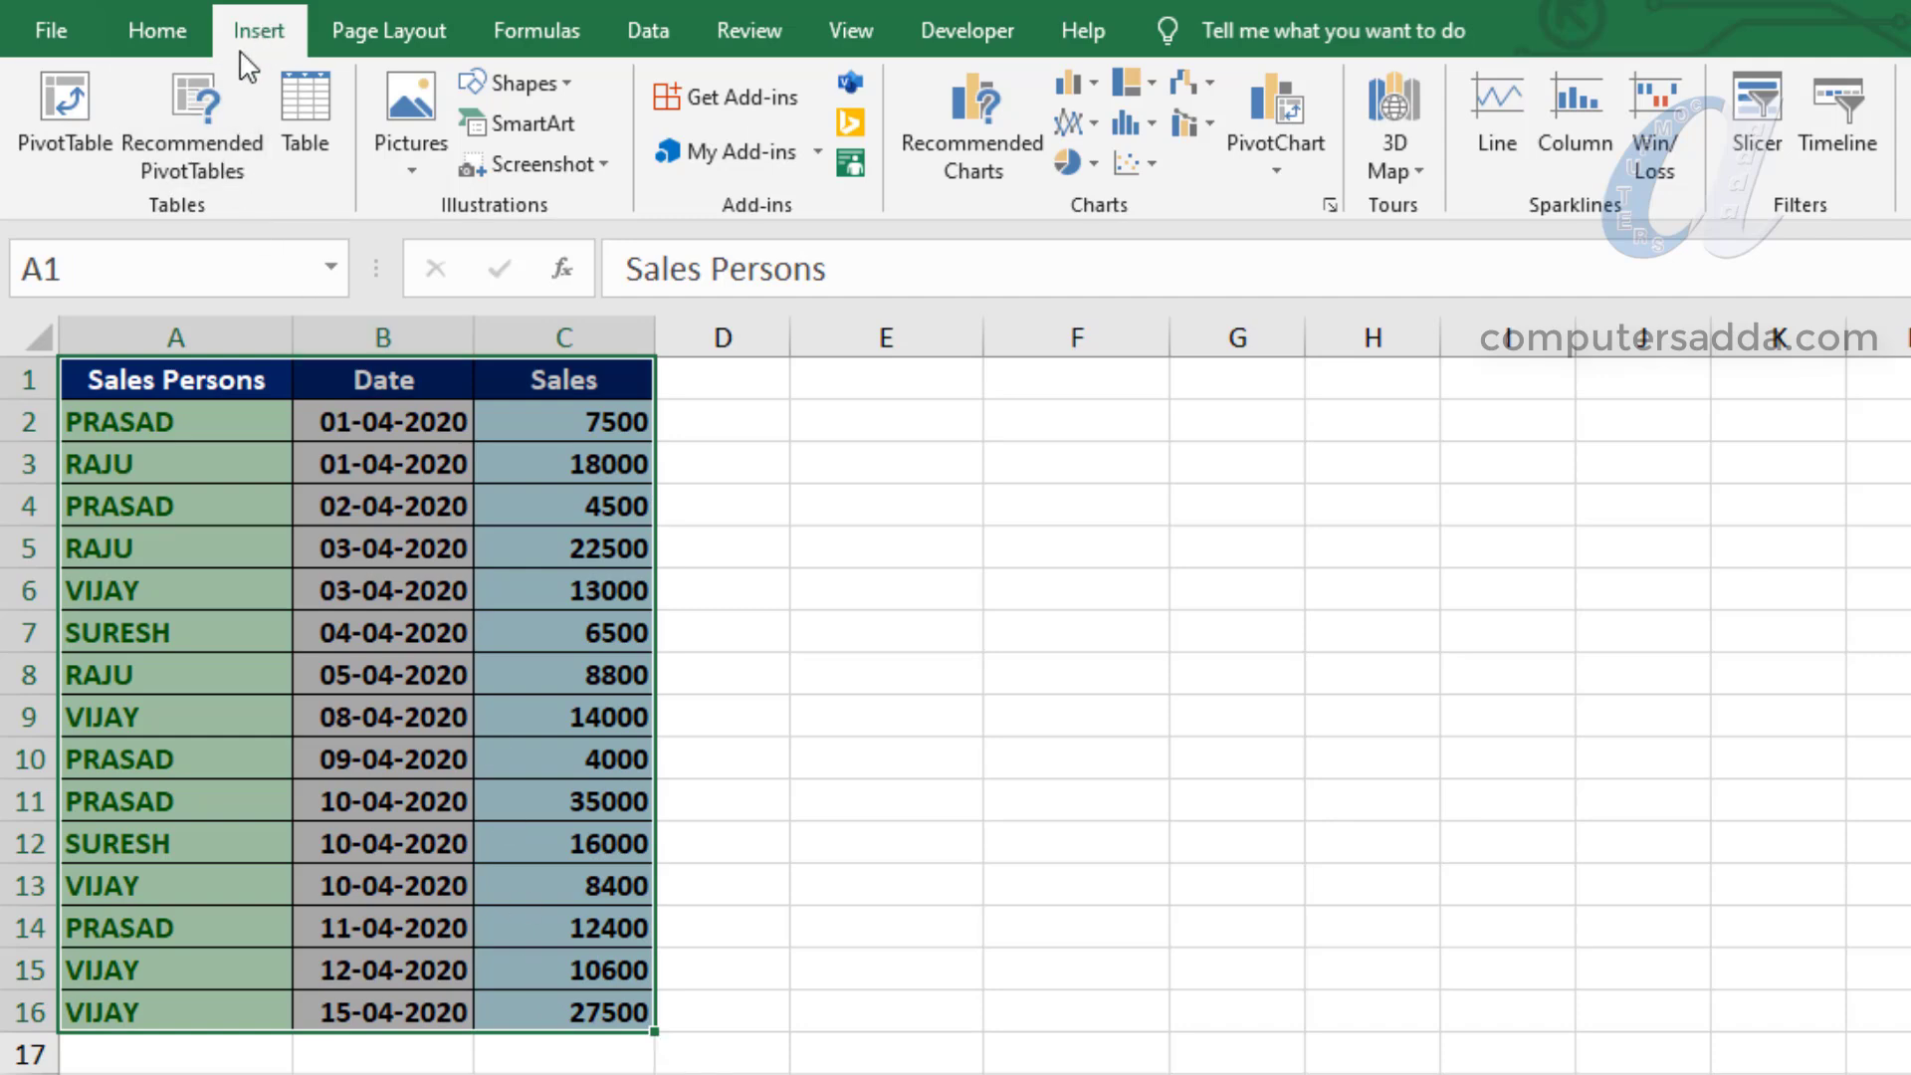
click(66, 110)
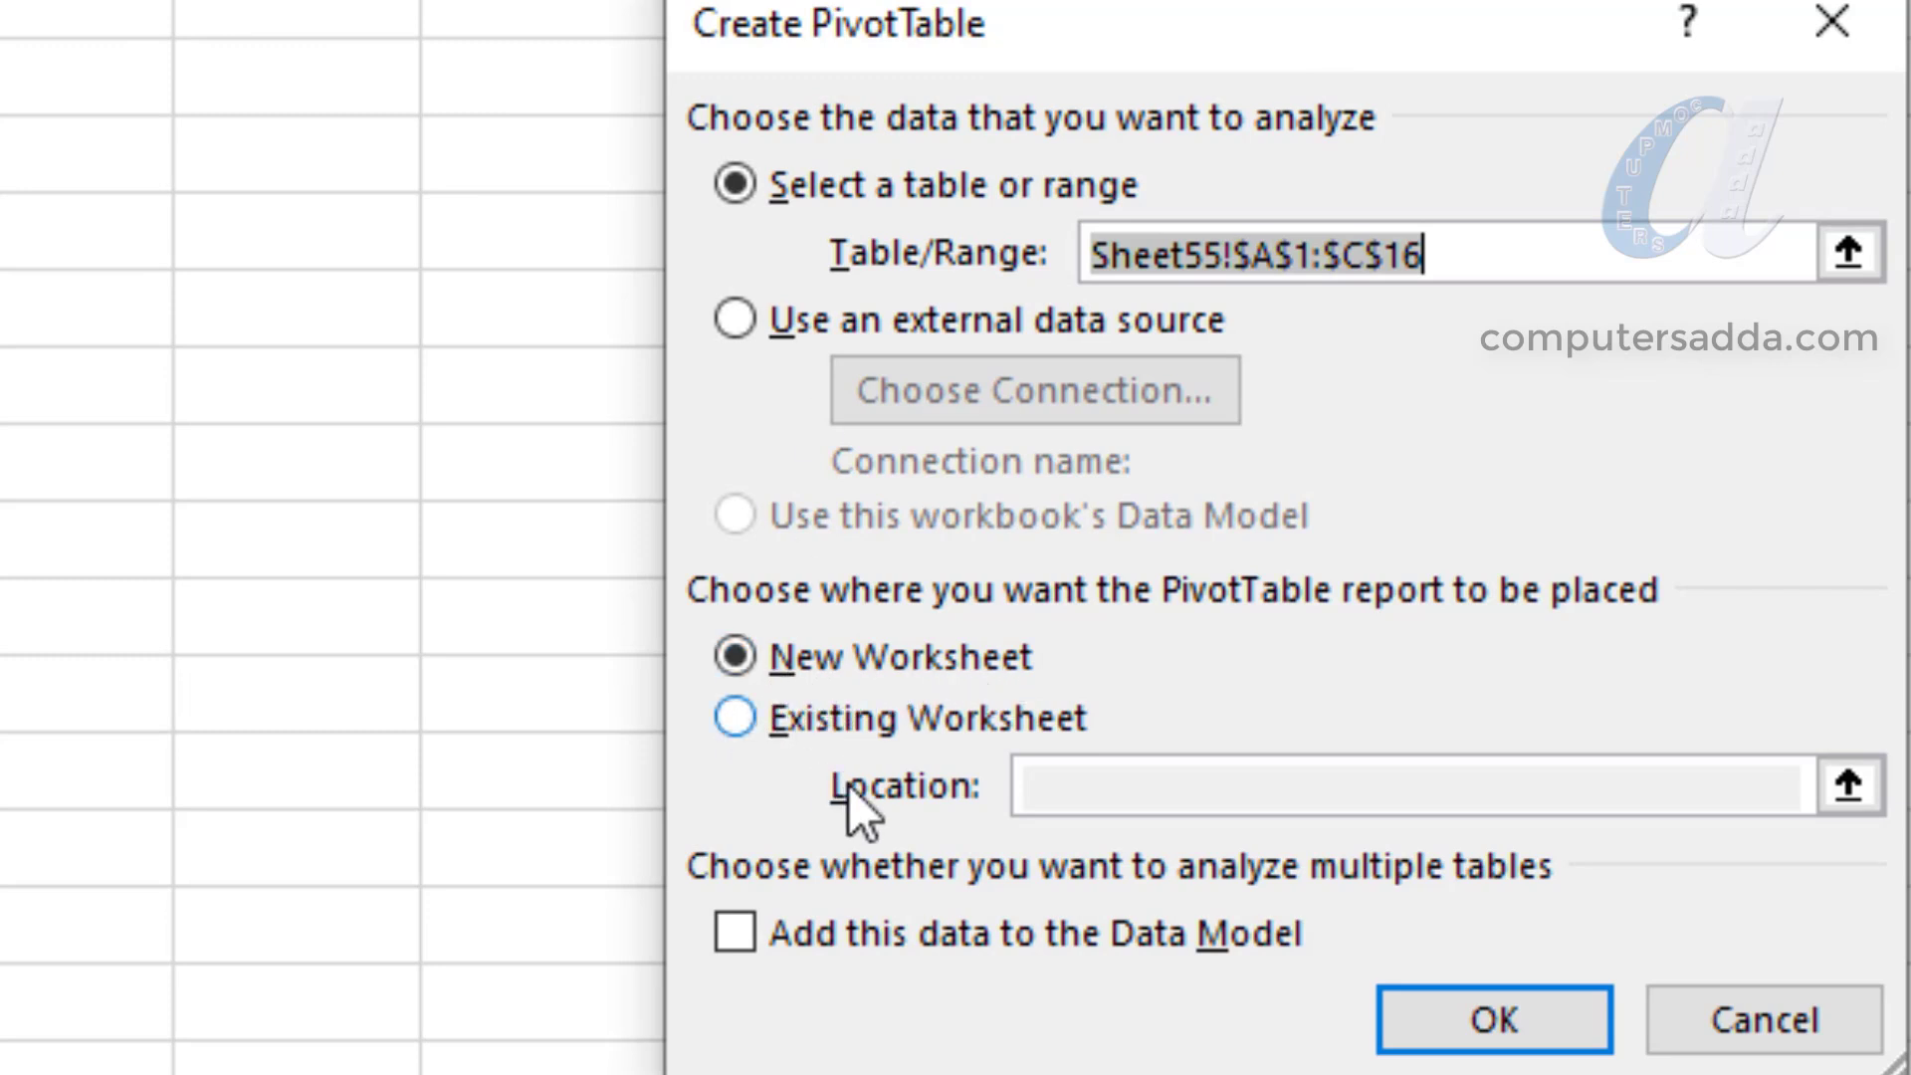
click(740, 732)
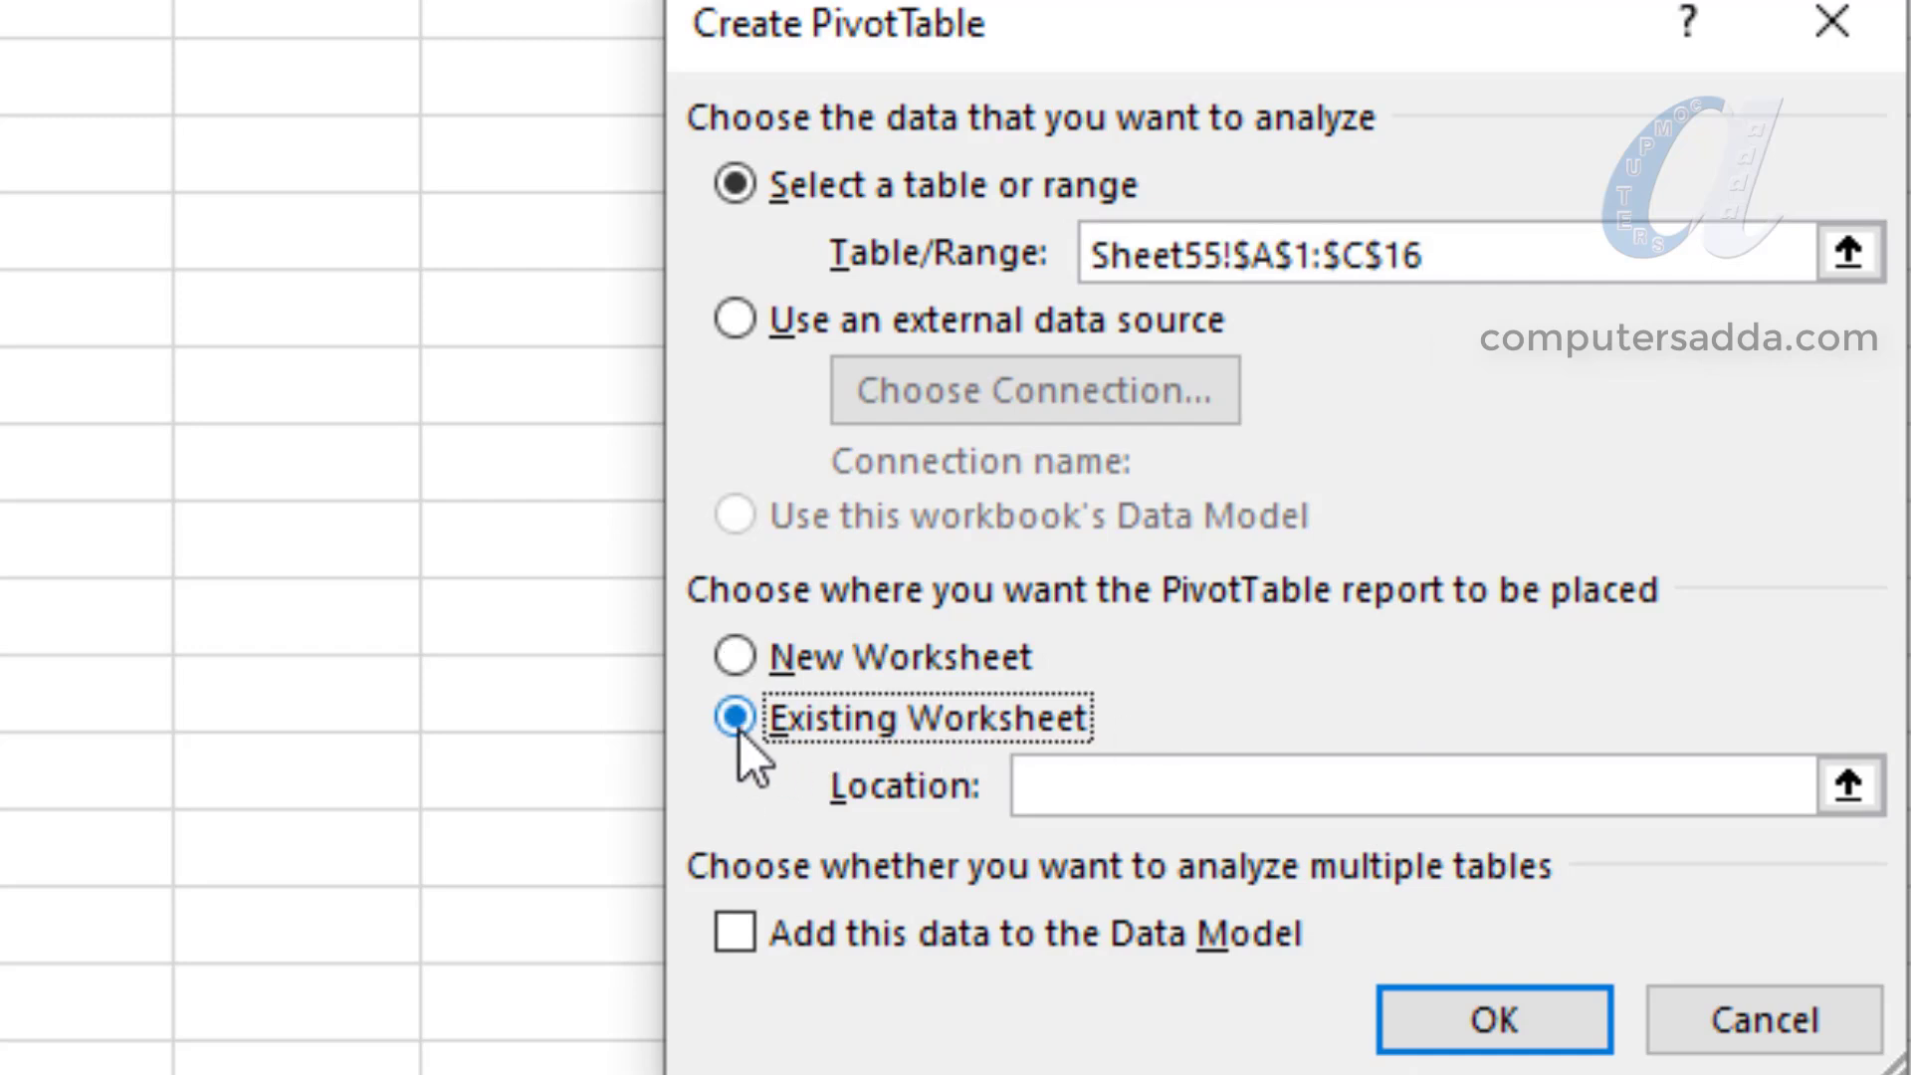
click(1065, 796)
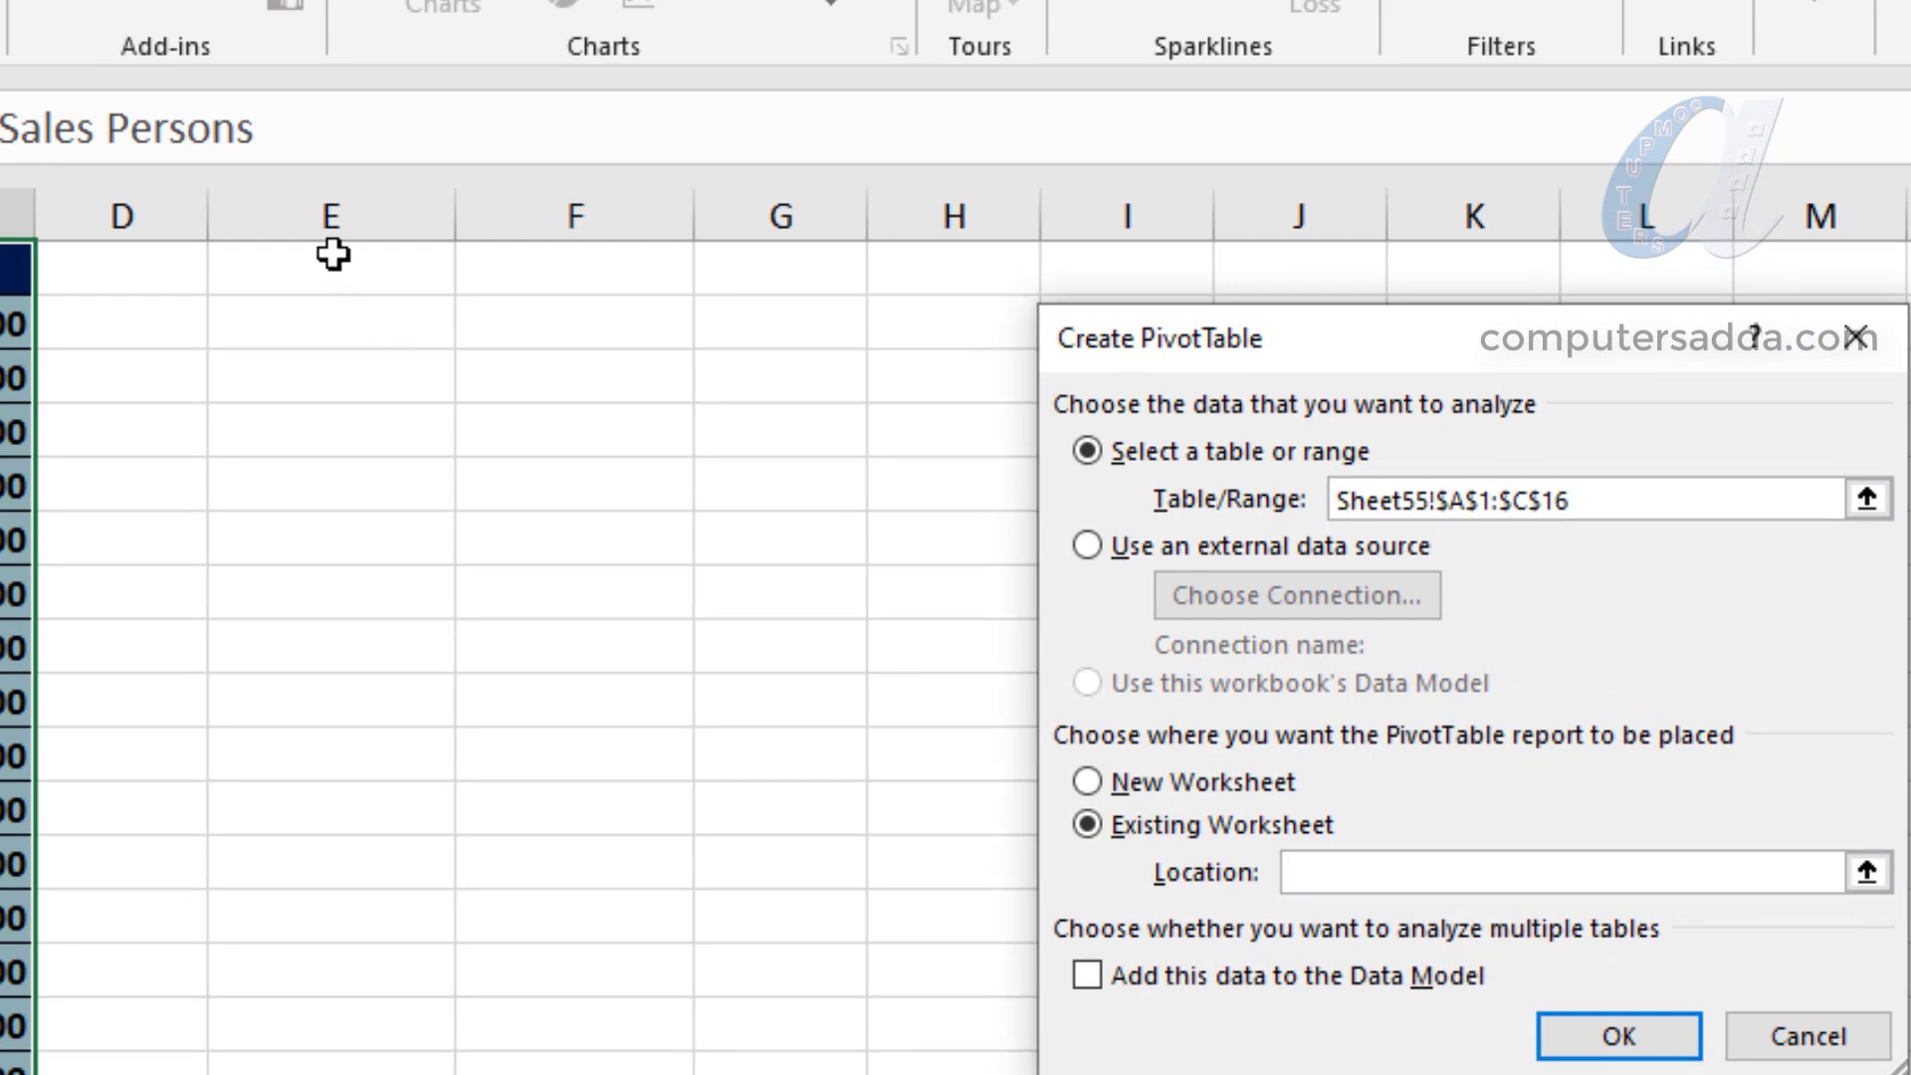
click(333, 254)
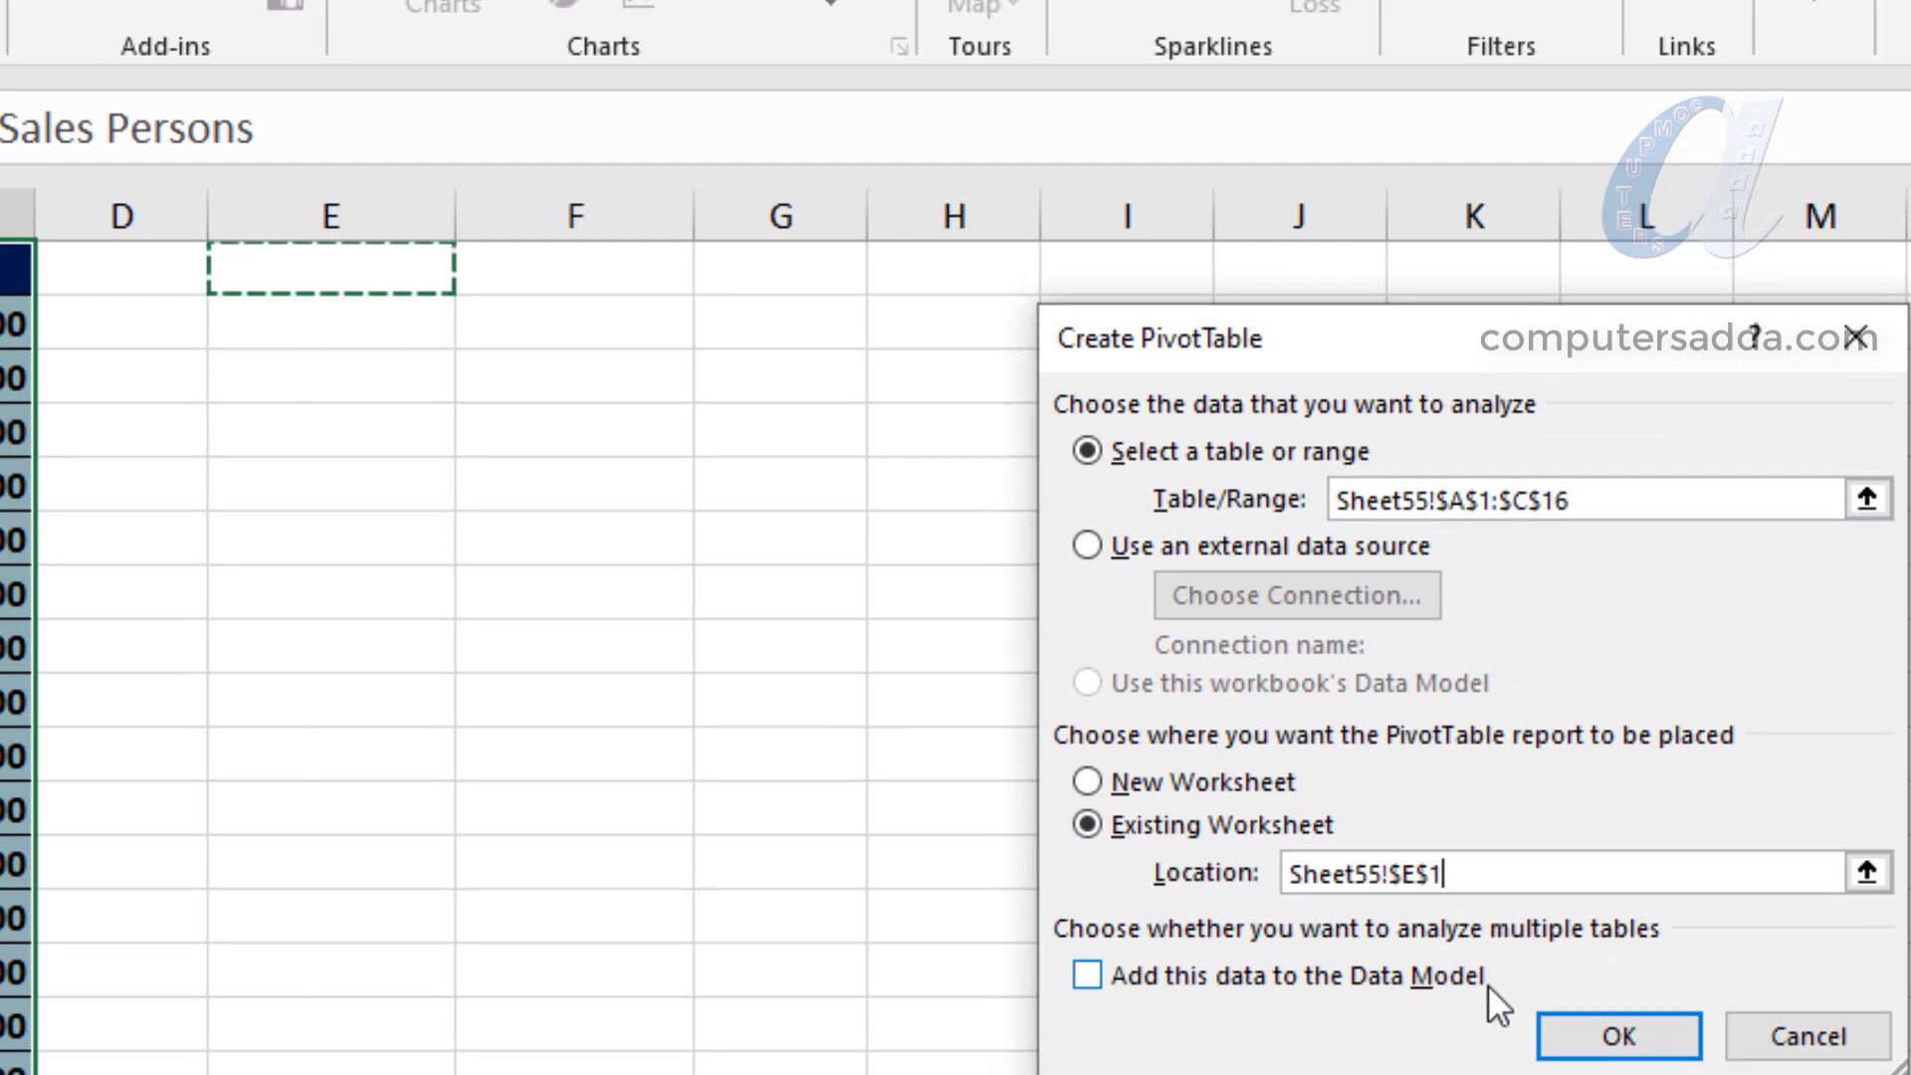
click(1563, 1035)
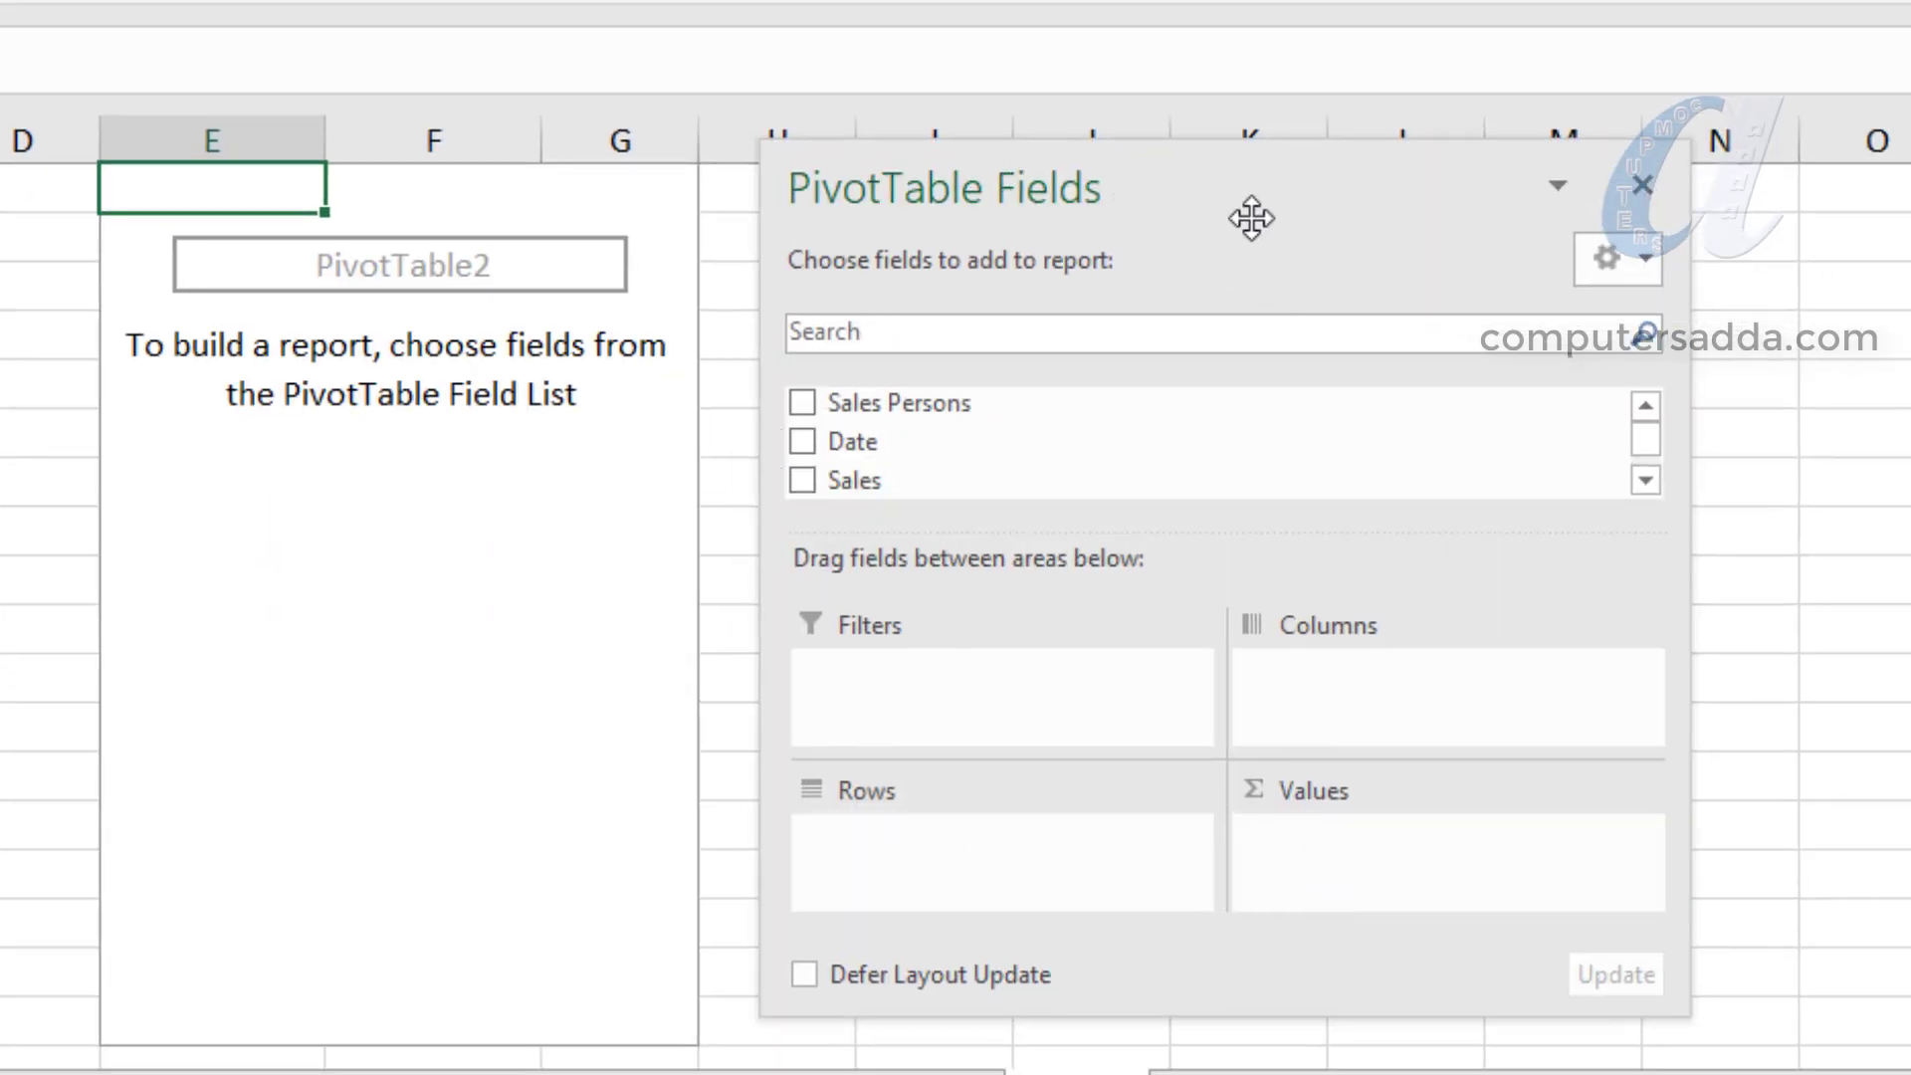
- Lay out the PivotTable with Sales Persons as columns and the sum of Sales as values
drag(1331, 183, 1391, 124)
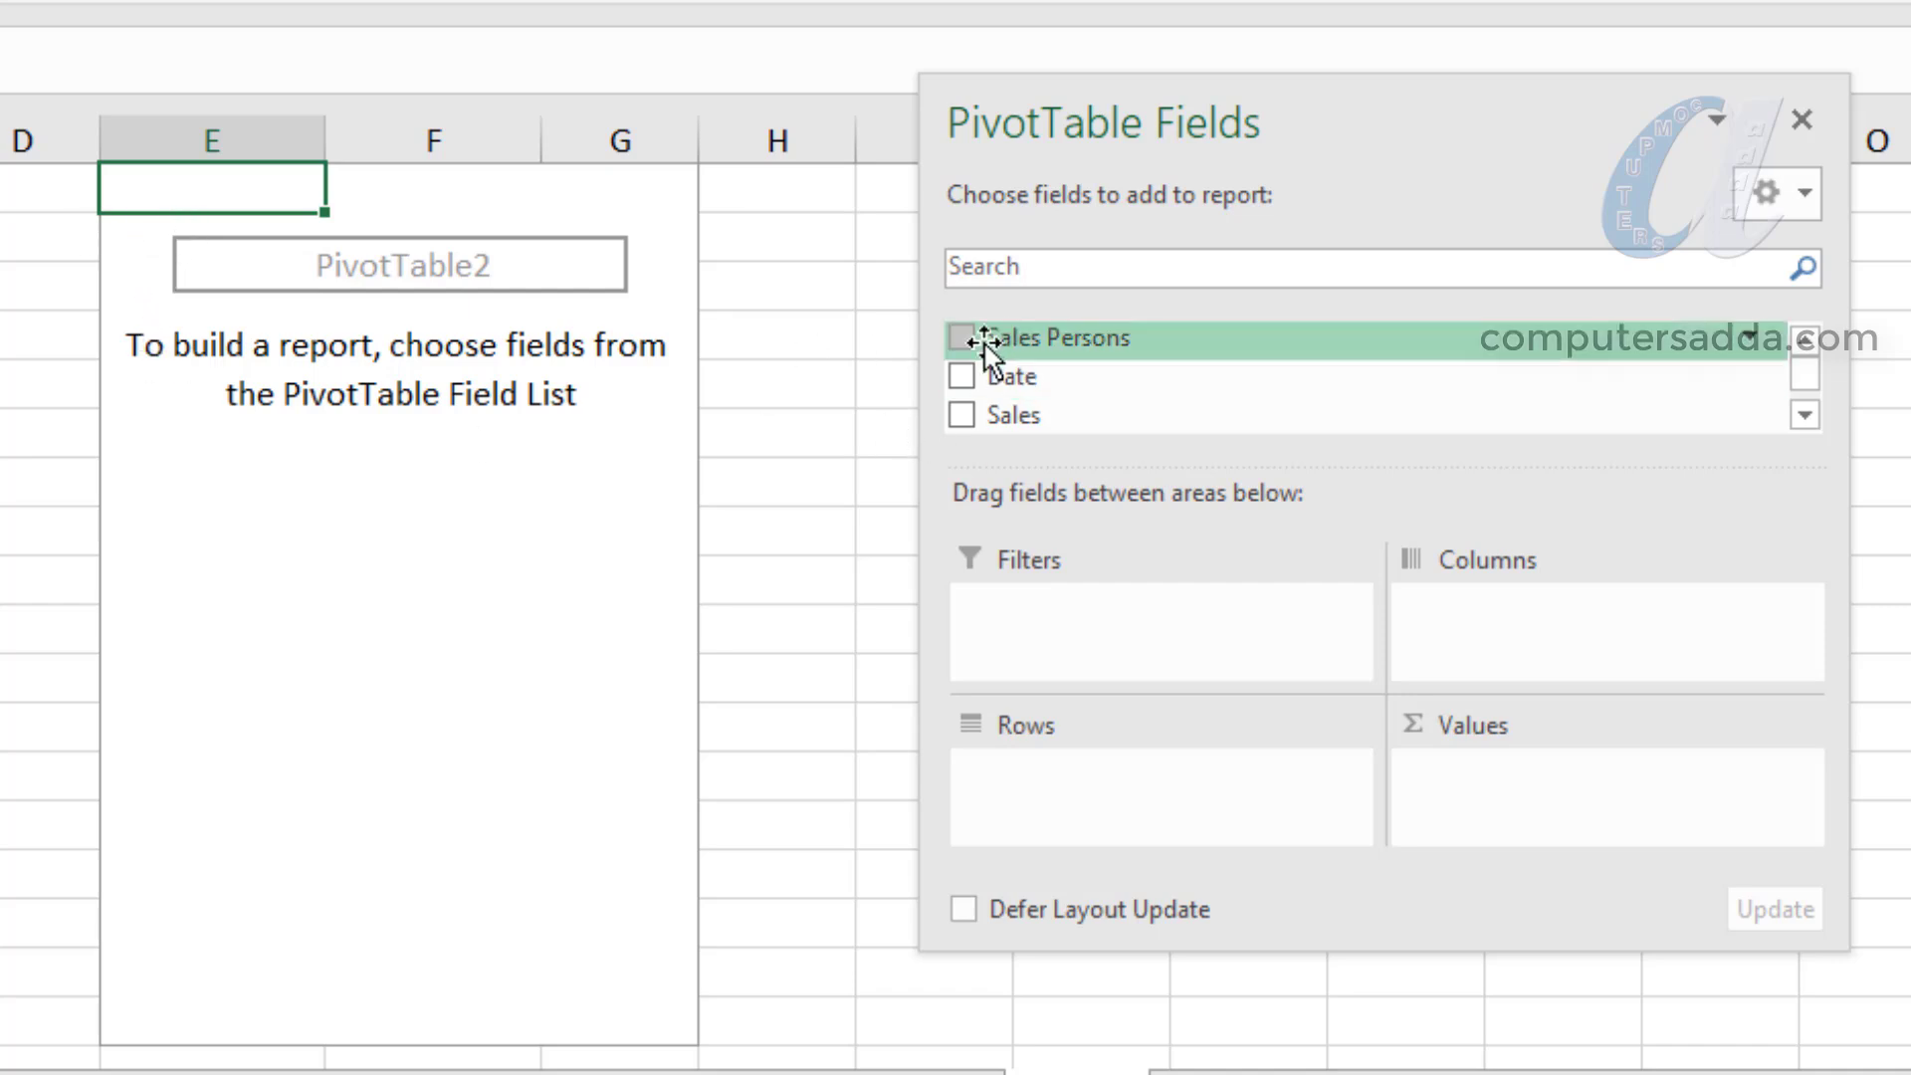
drag(964, 332, 1061, 784)
scroll(1029, 359, up, 2)
drag(1005, 774, 1528, 598)
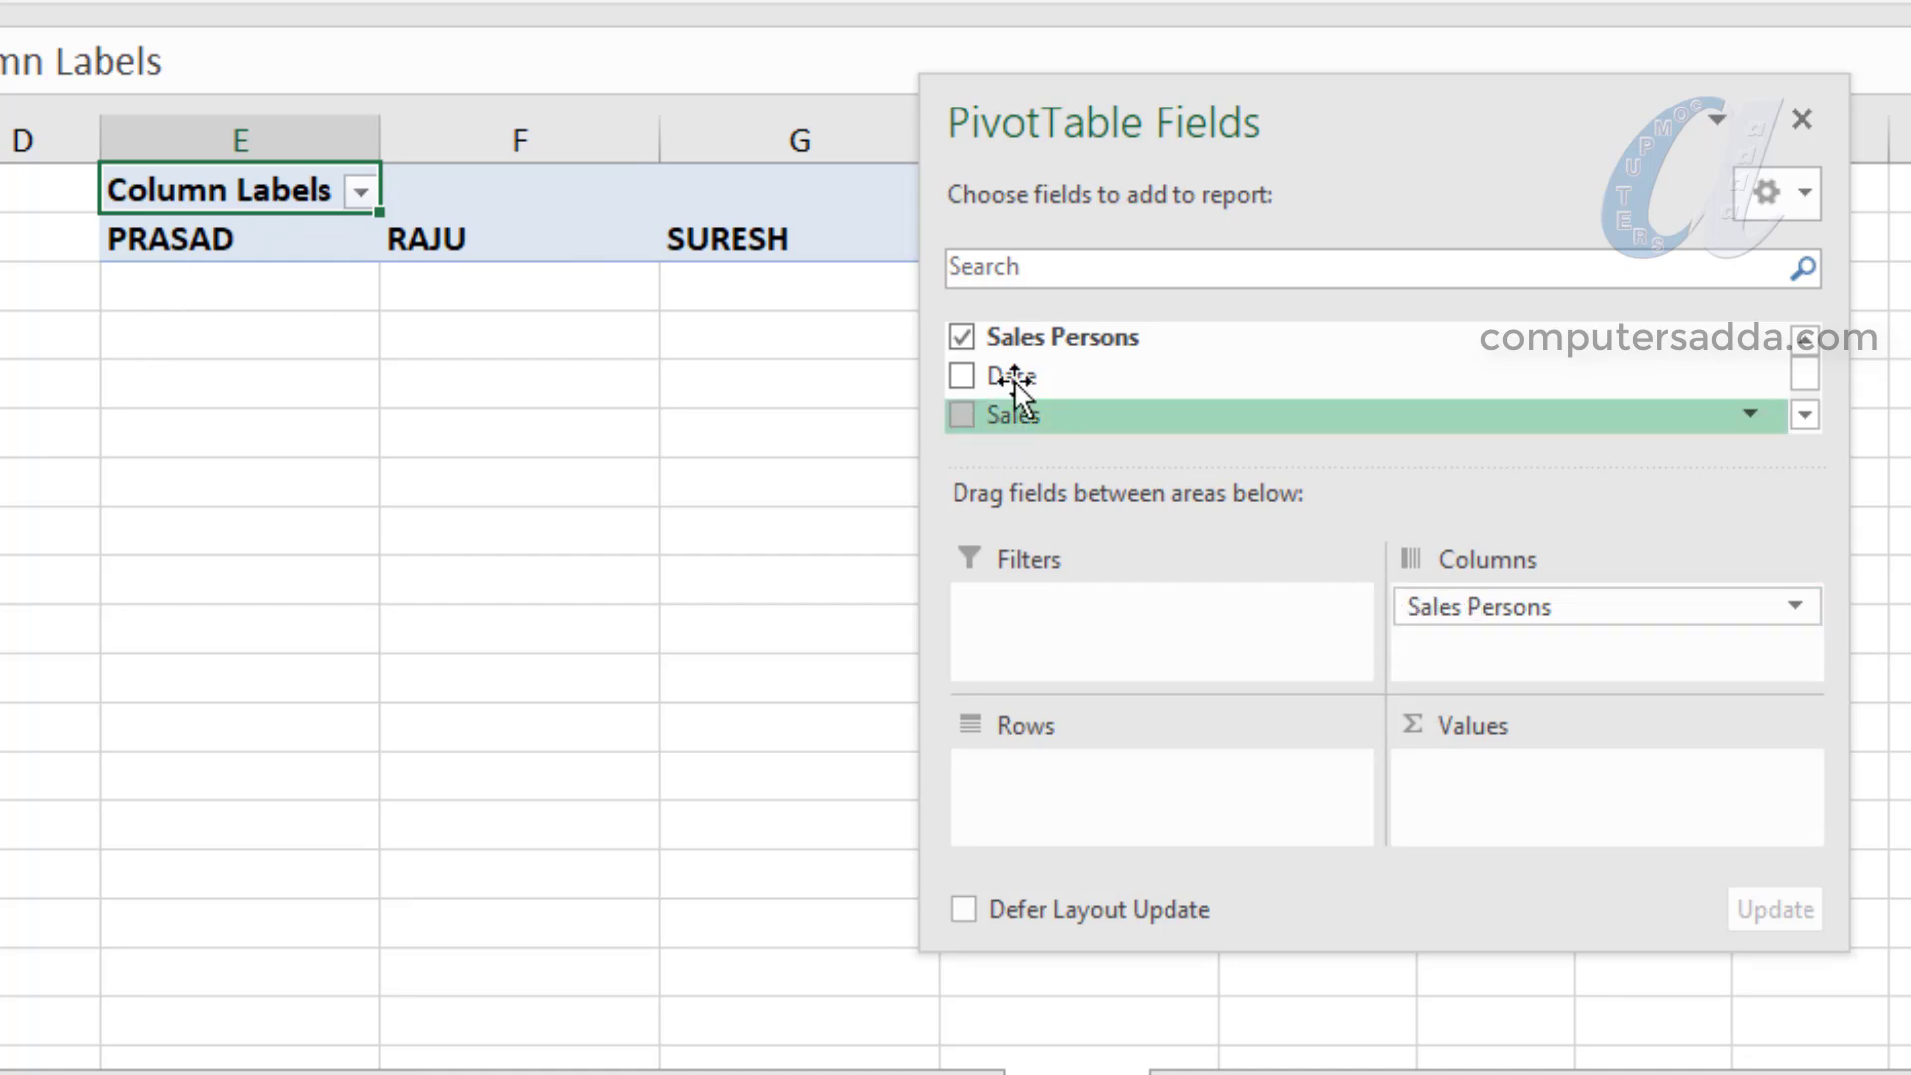
drag(961, 415, 1450, 785)
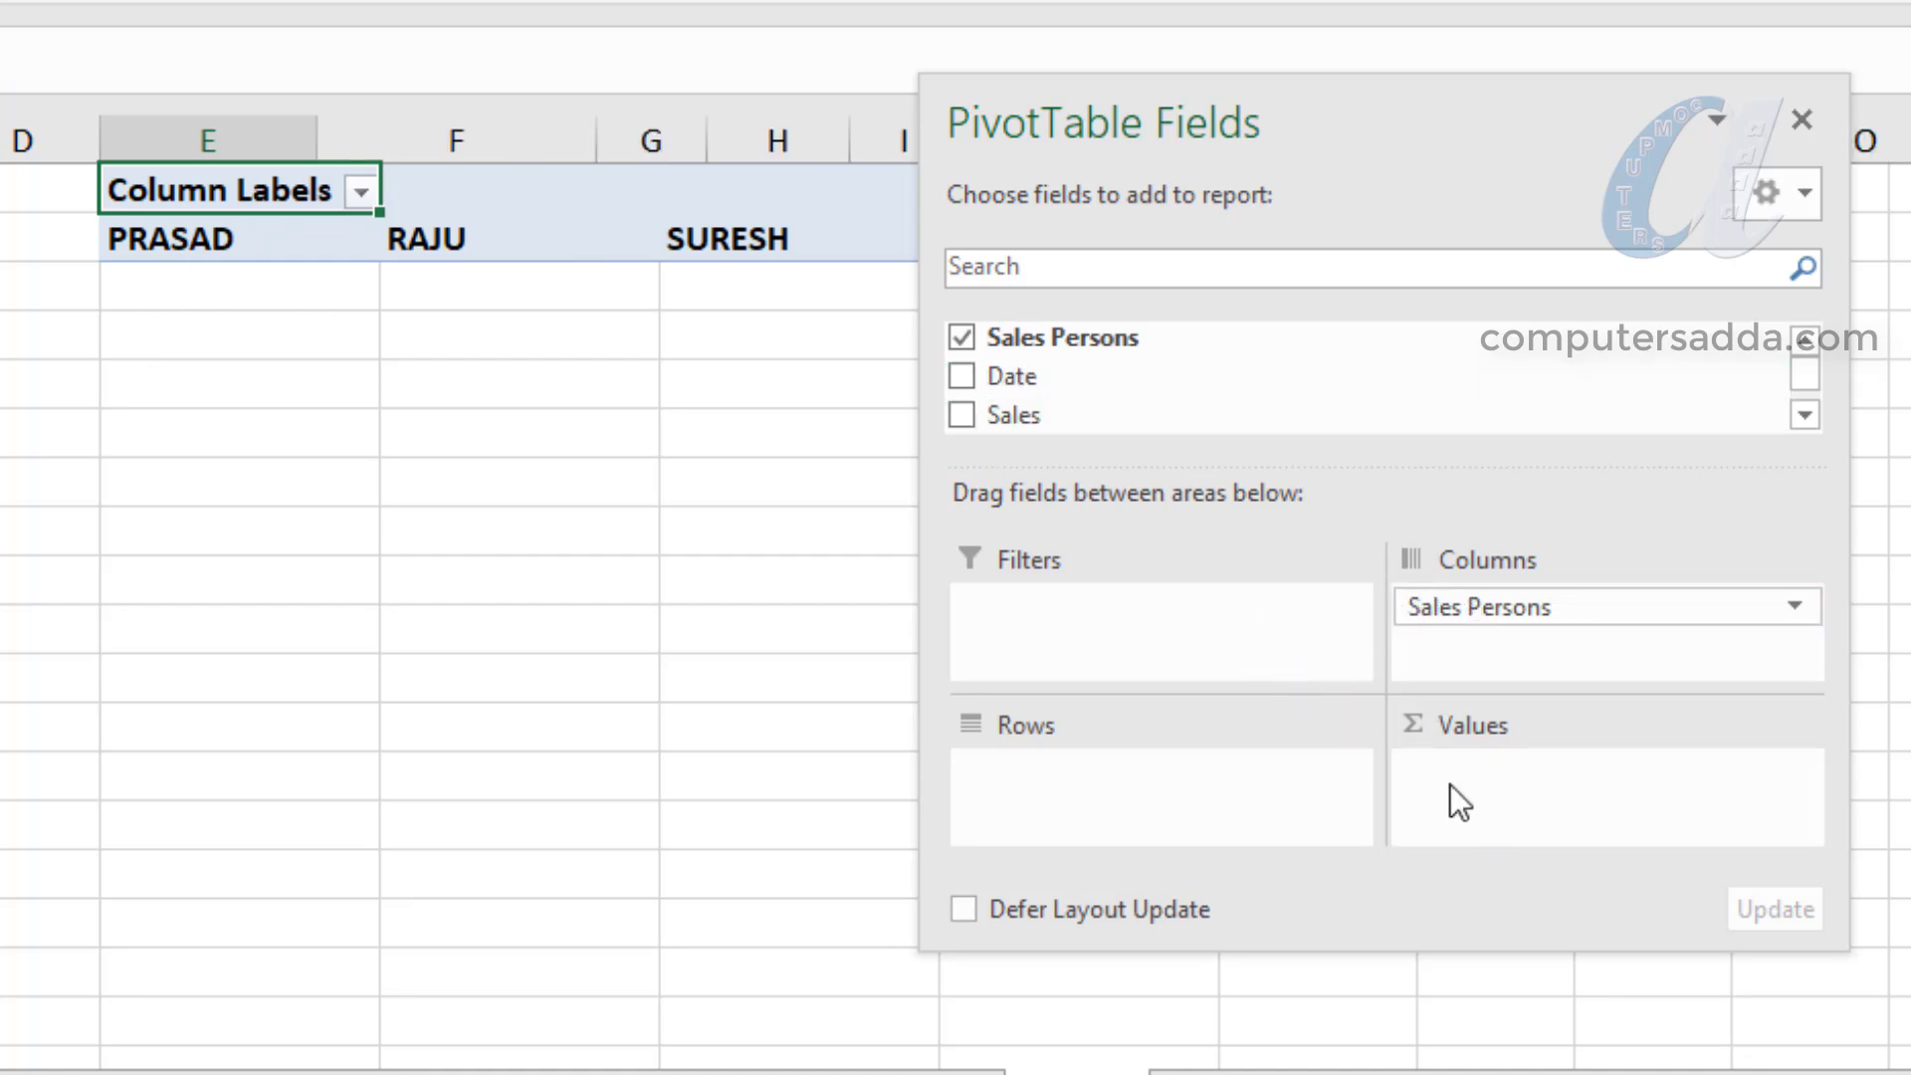
- Move Sales Persons from the PivotTable's columns to its rows and close the field list
drag(1300, 99, 1592, 163)
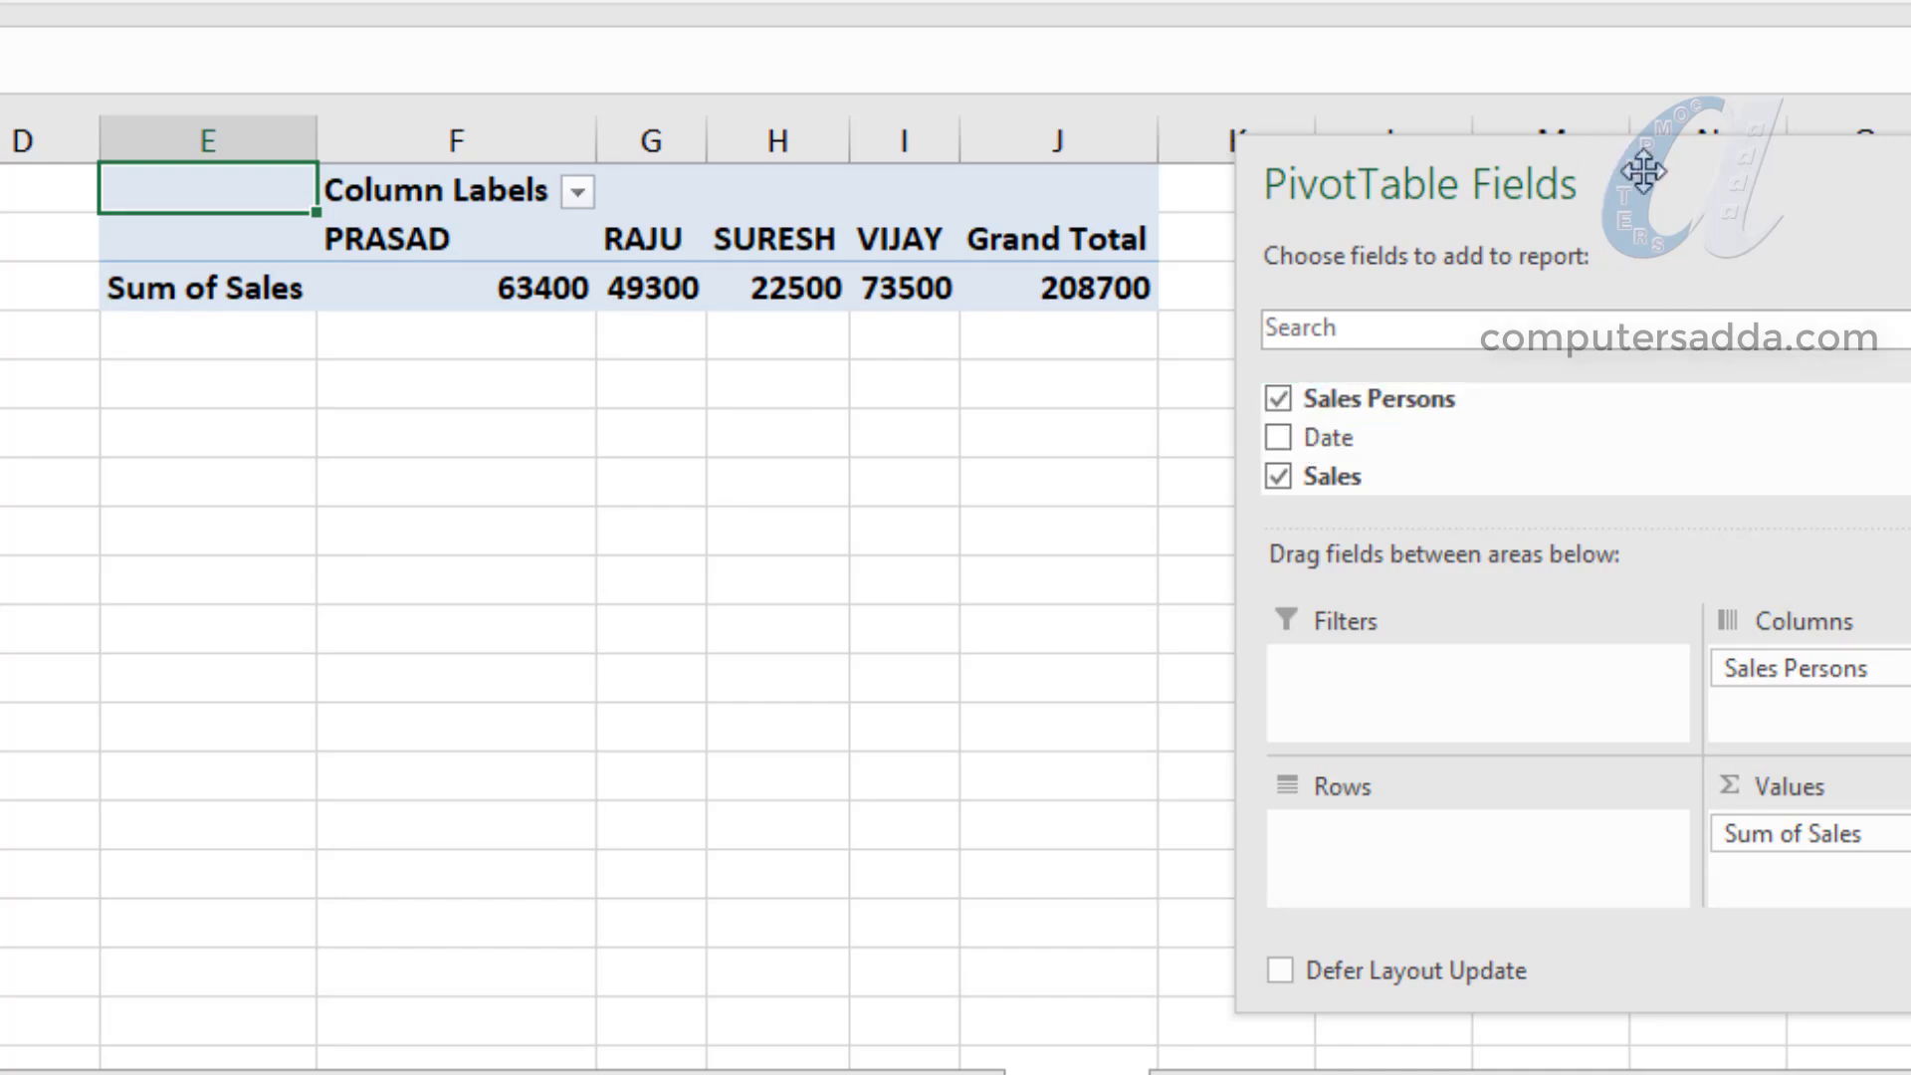
drag(1642, 171, 1558, 185)
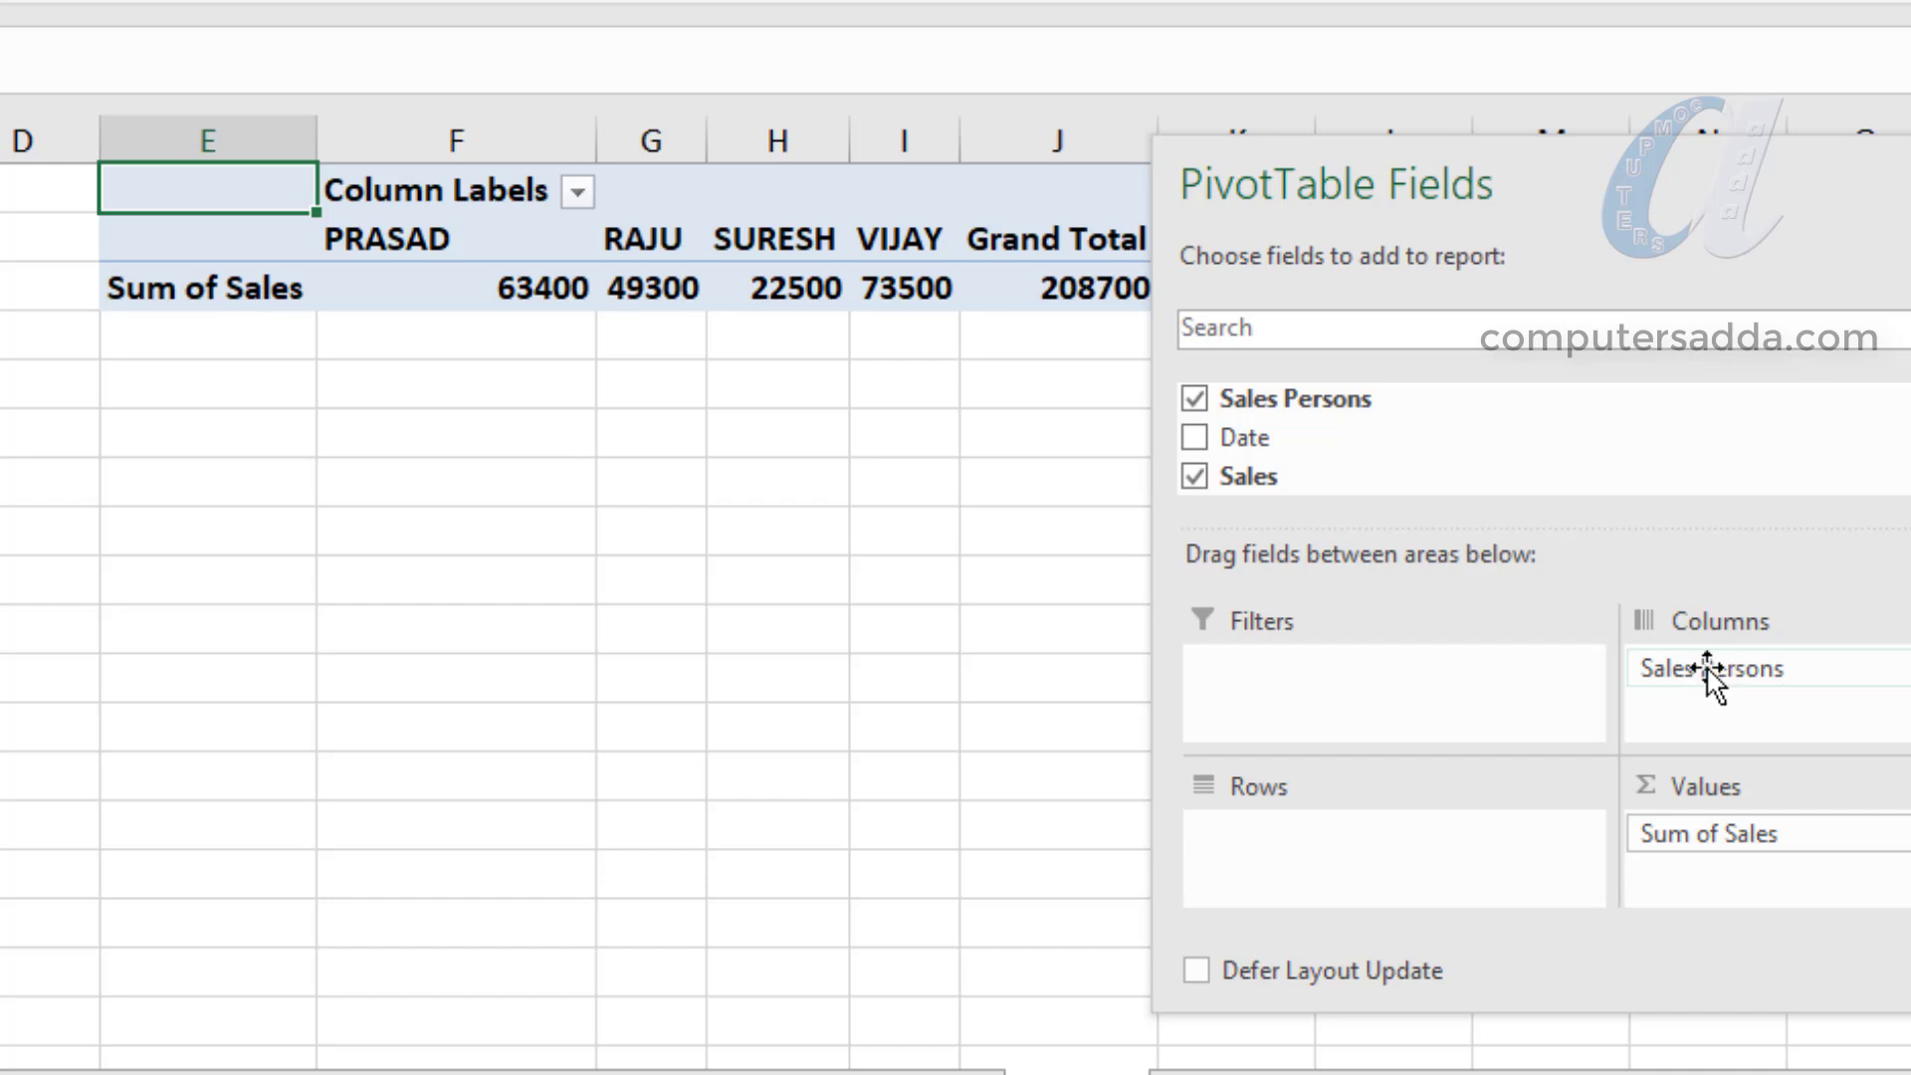
drag(1704, 672, 1290, 842)
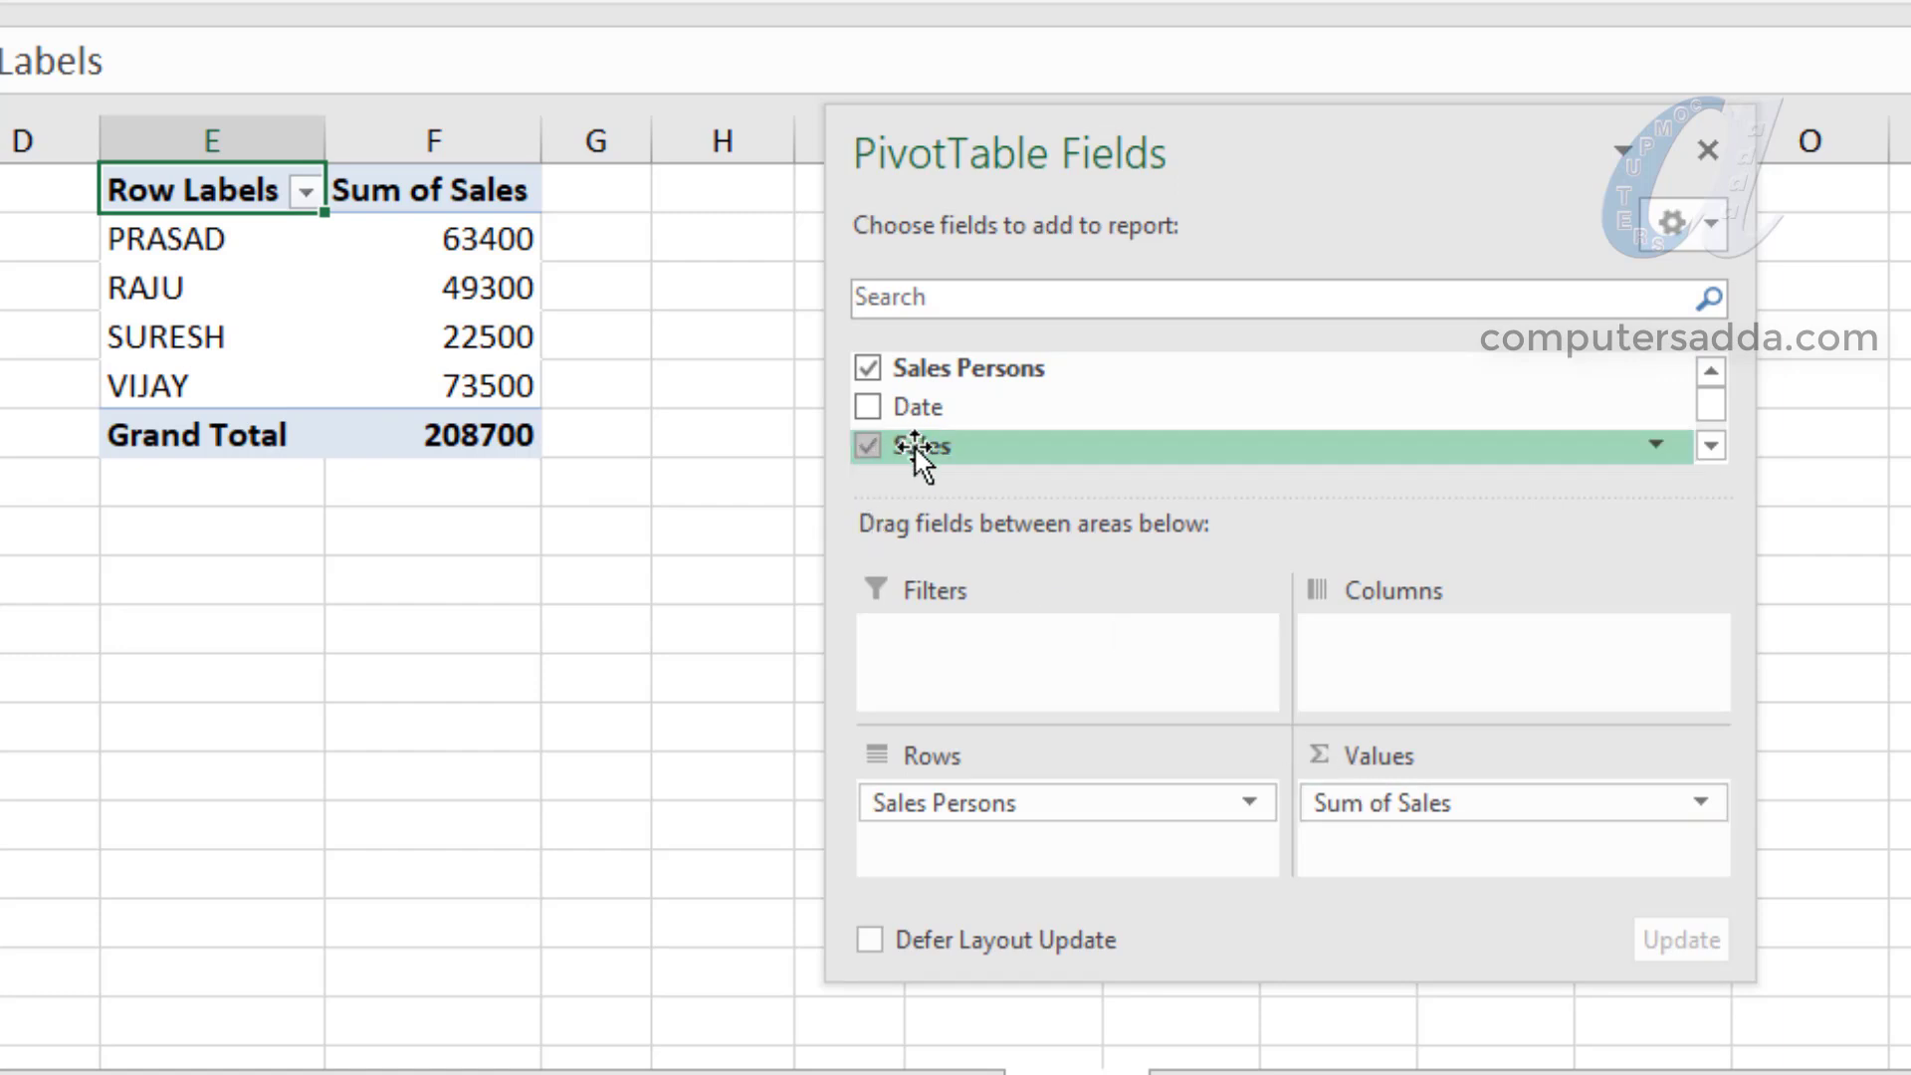
click(1706, 151)
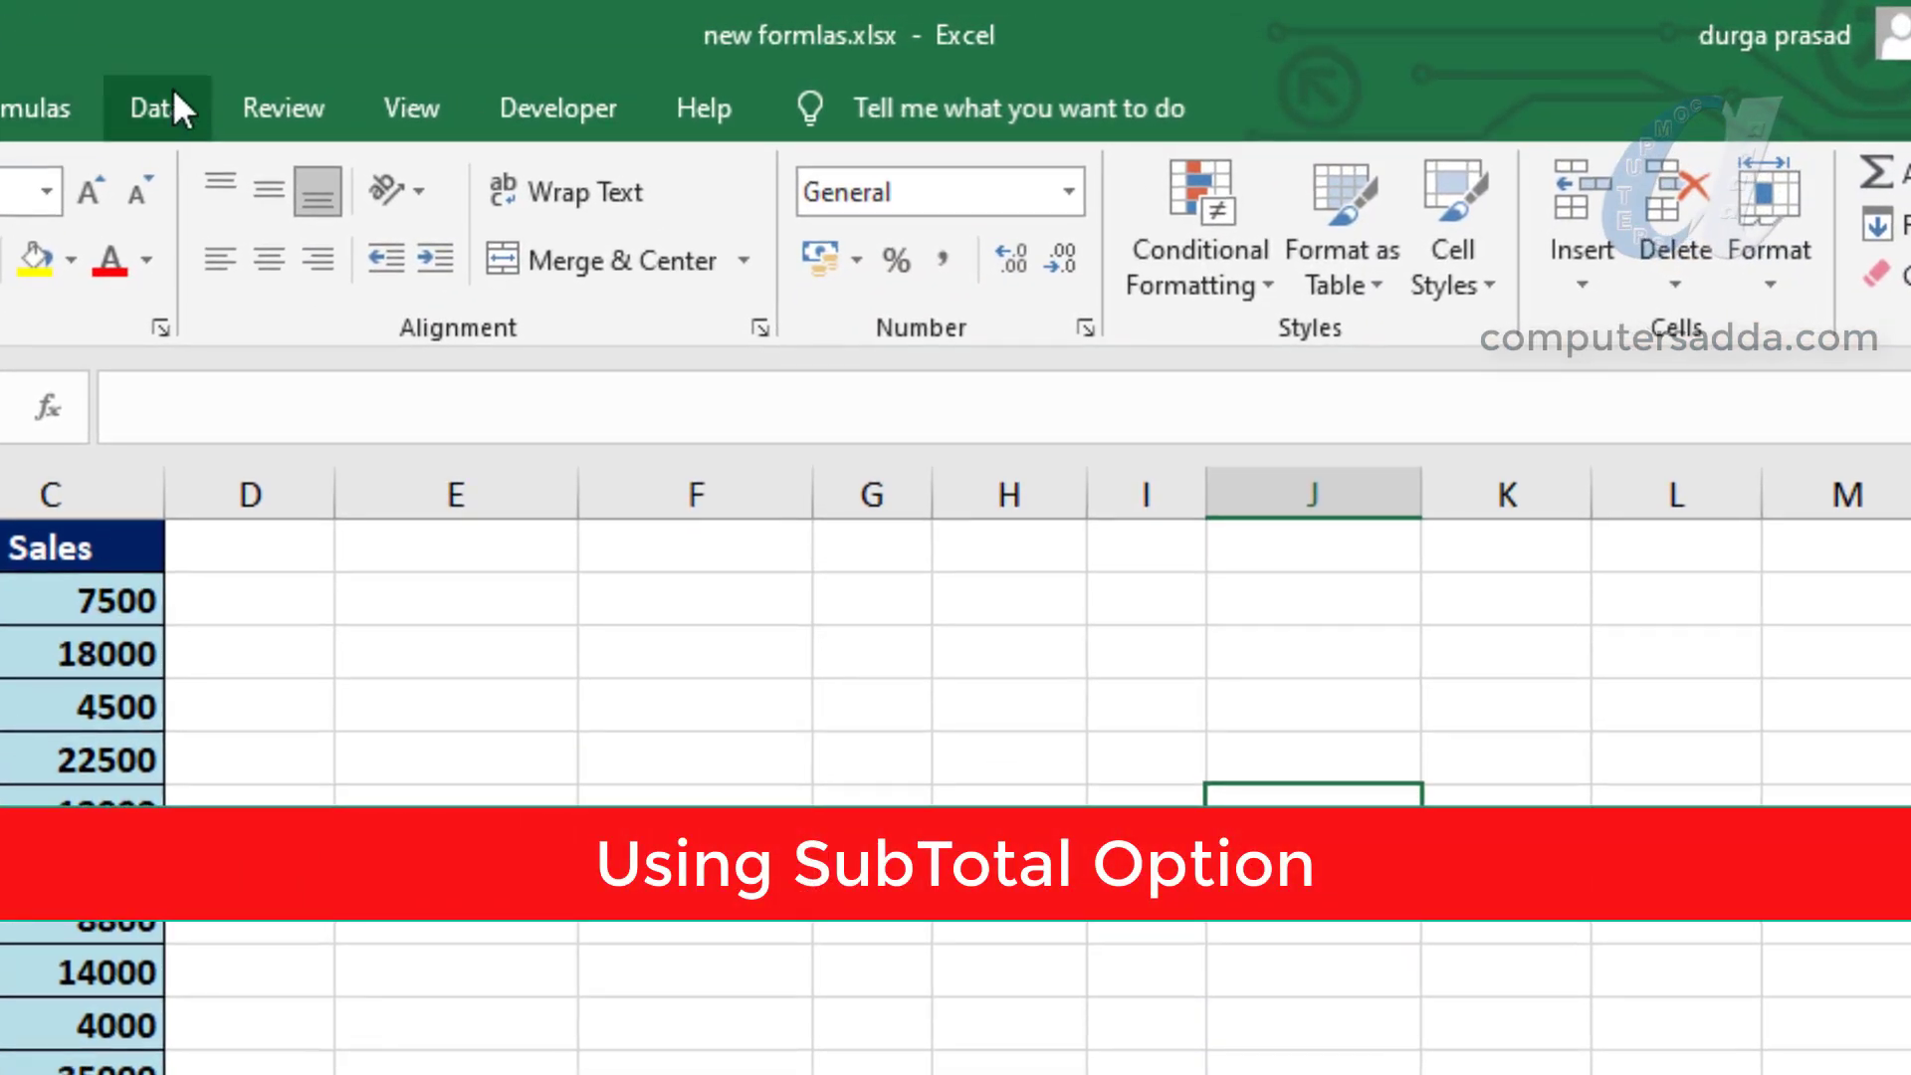
click(173, 91)
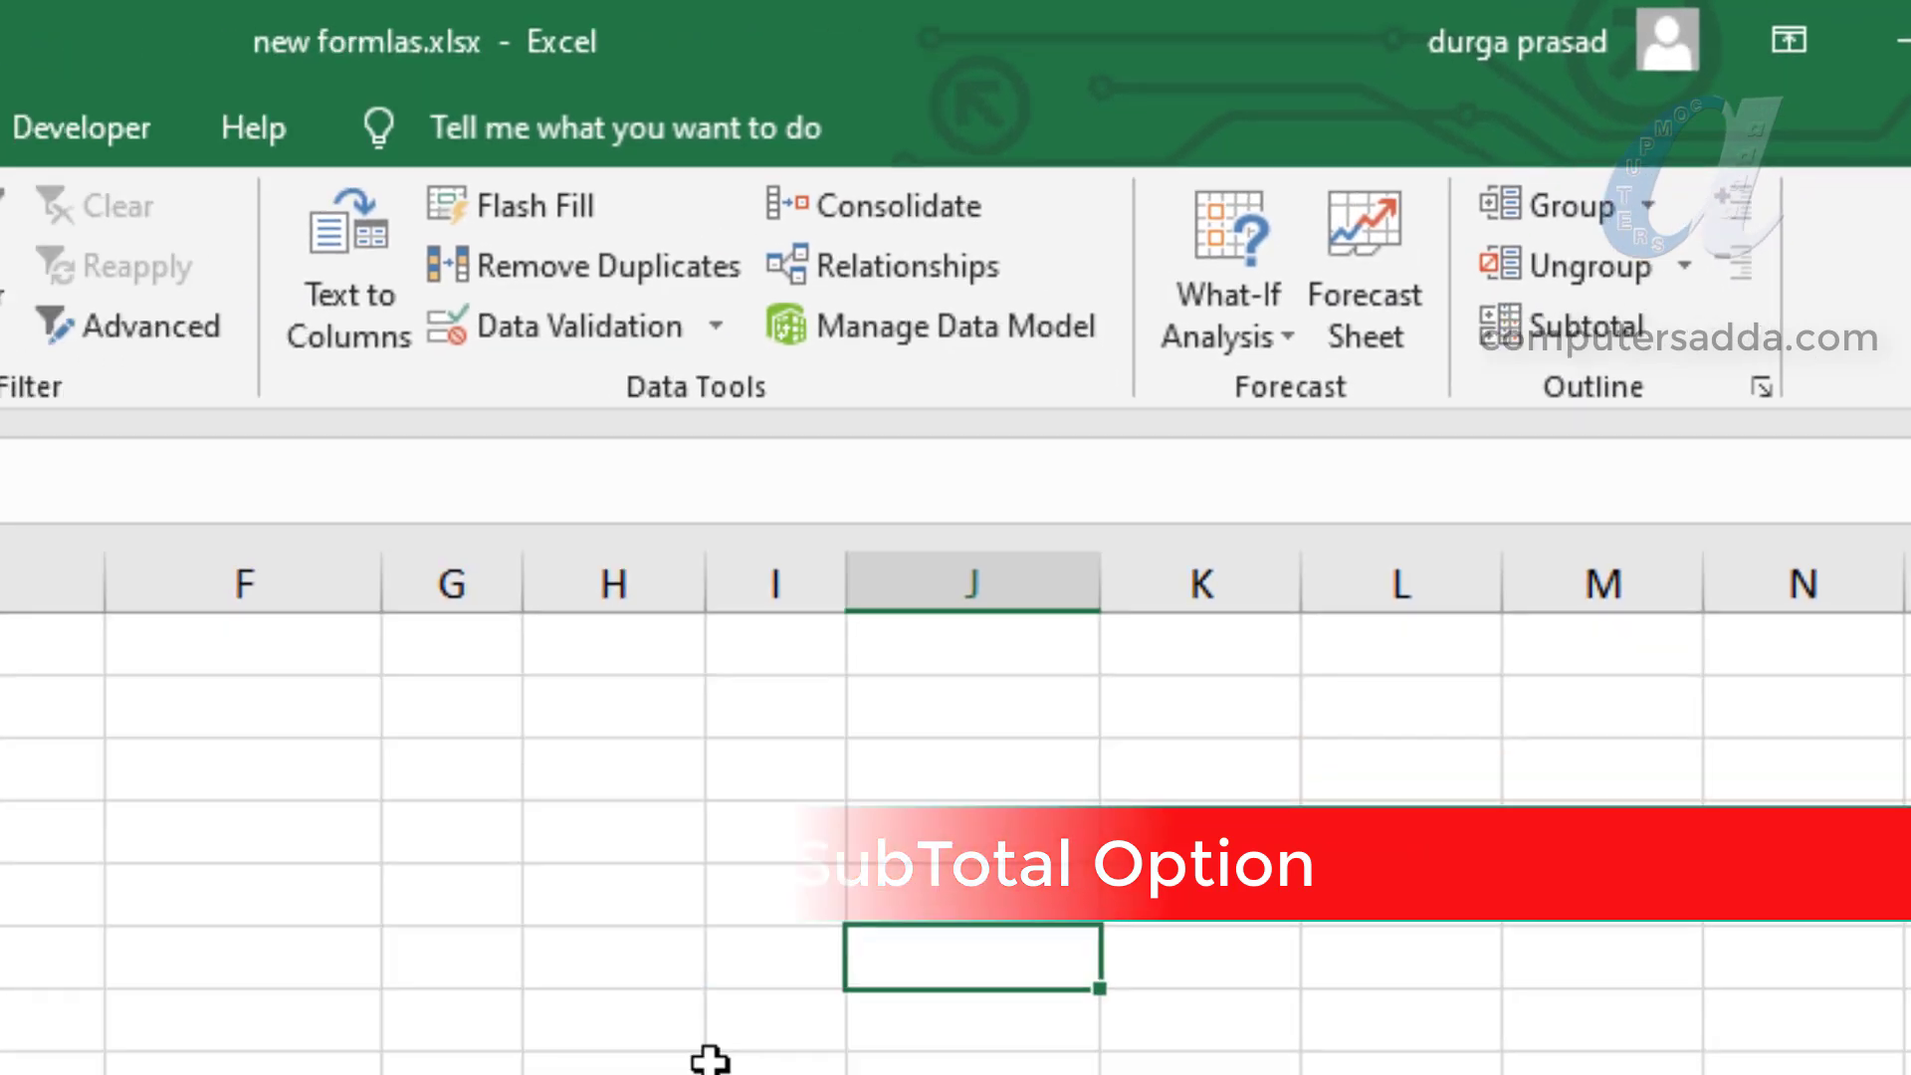
click(718, 1067)
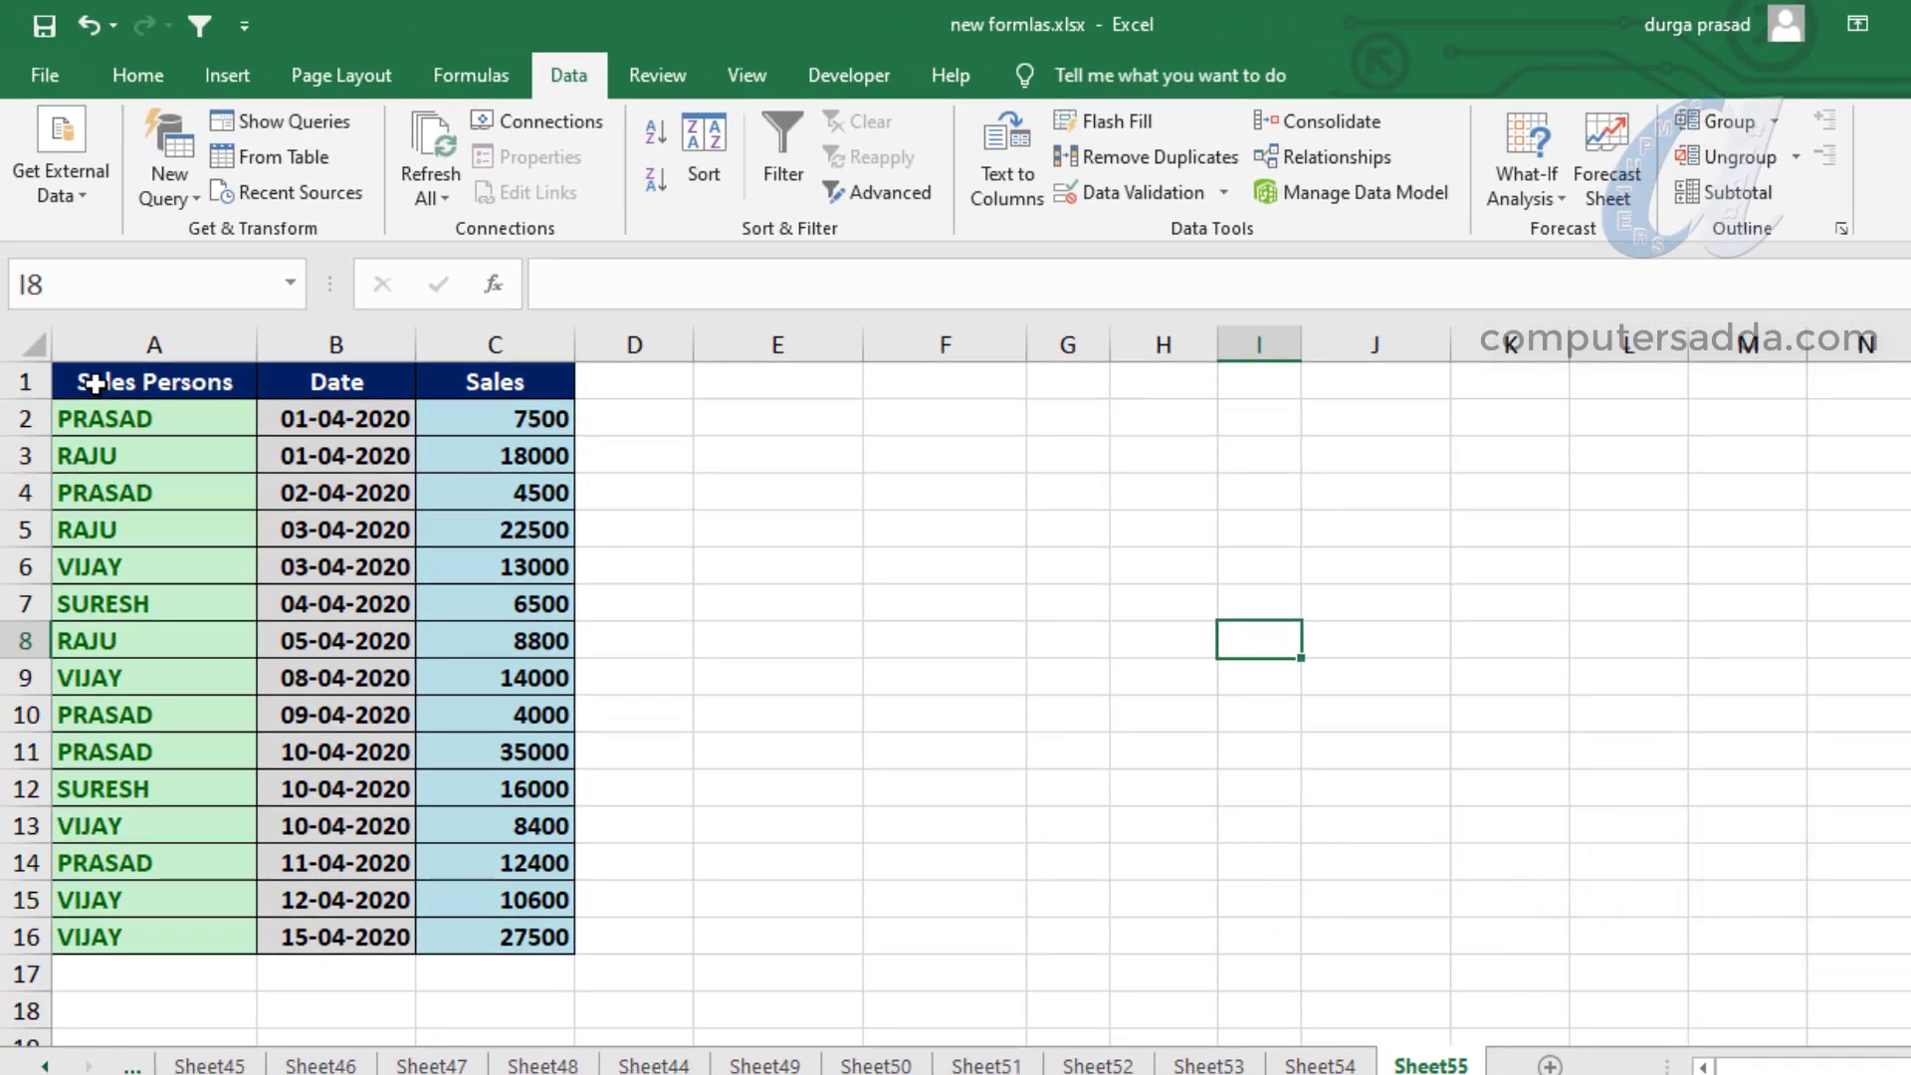
drag(95, 383, 478, 940)
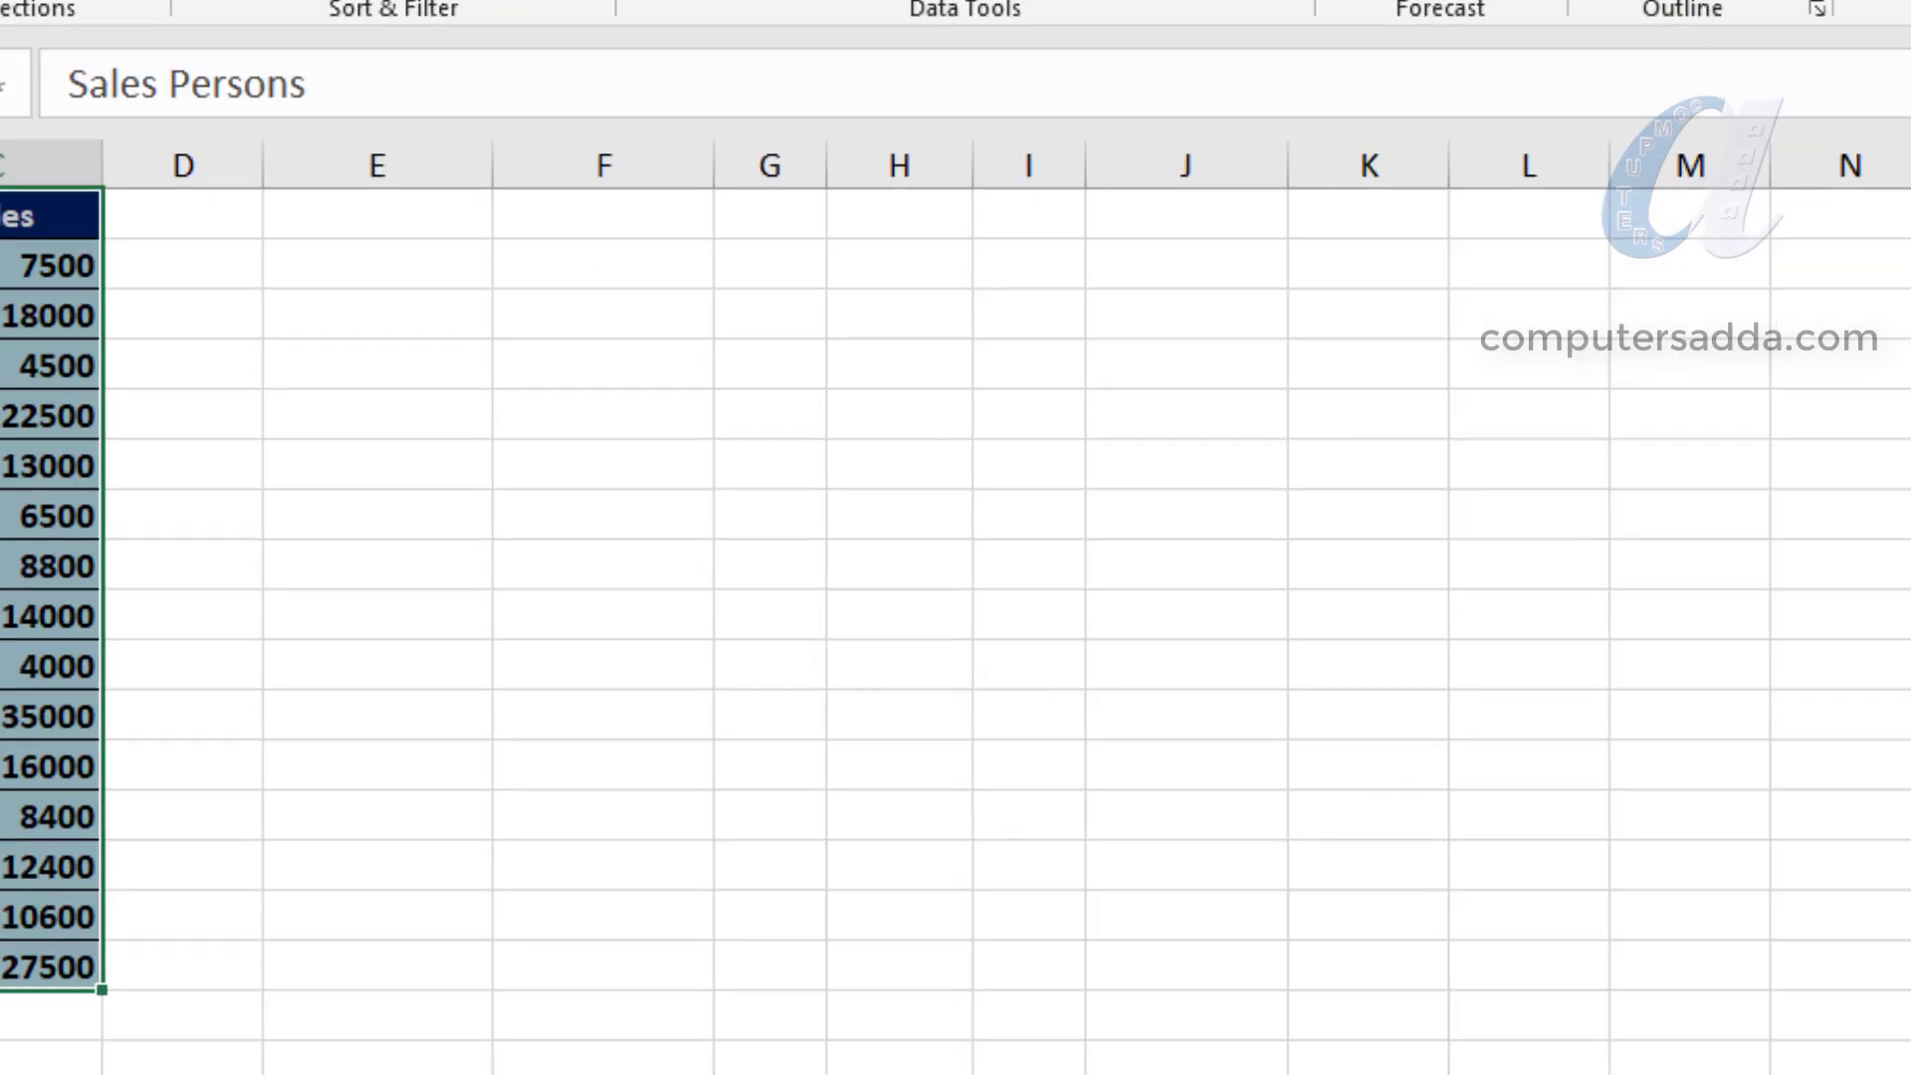
click(1727, 192)
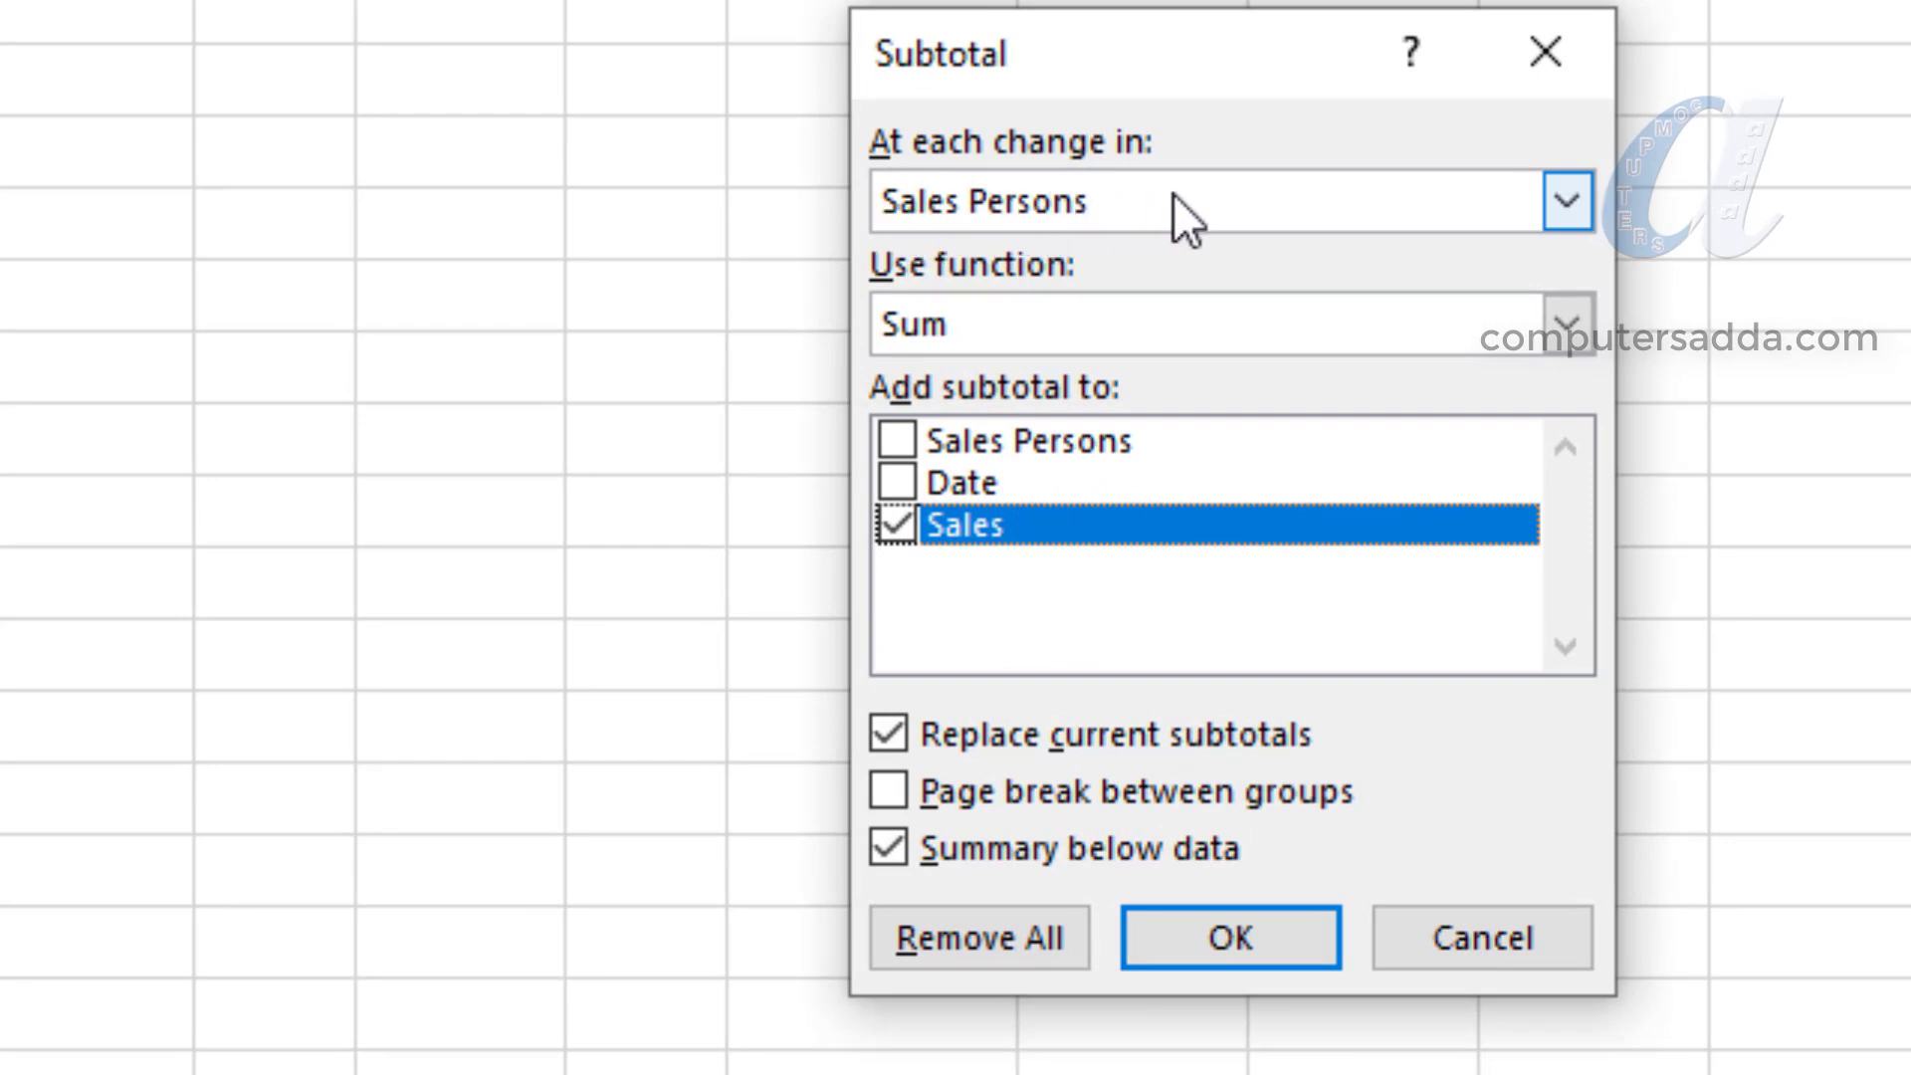
click(1569, 202)
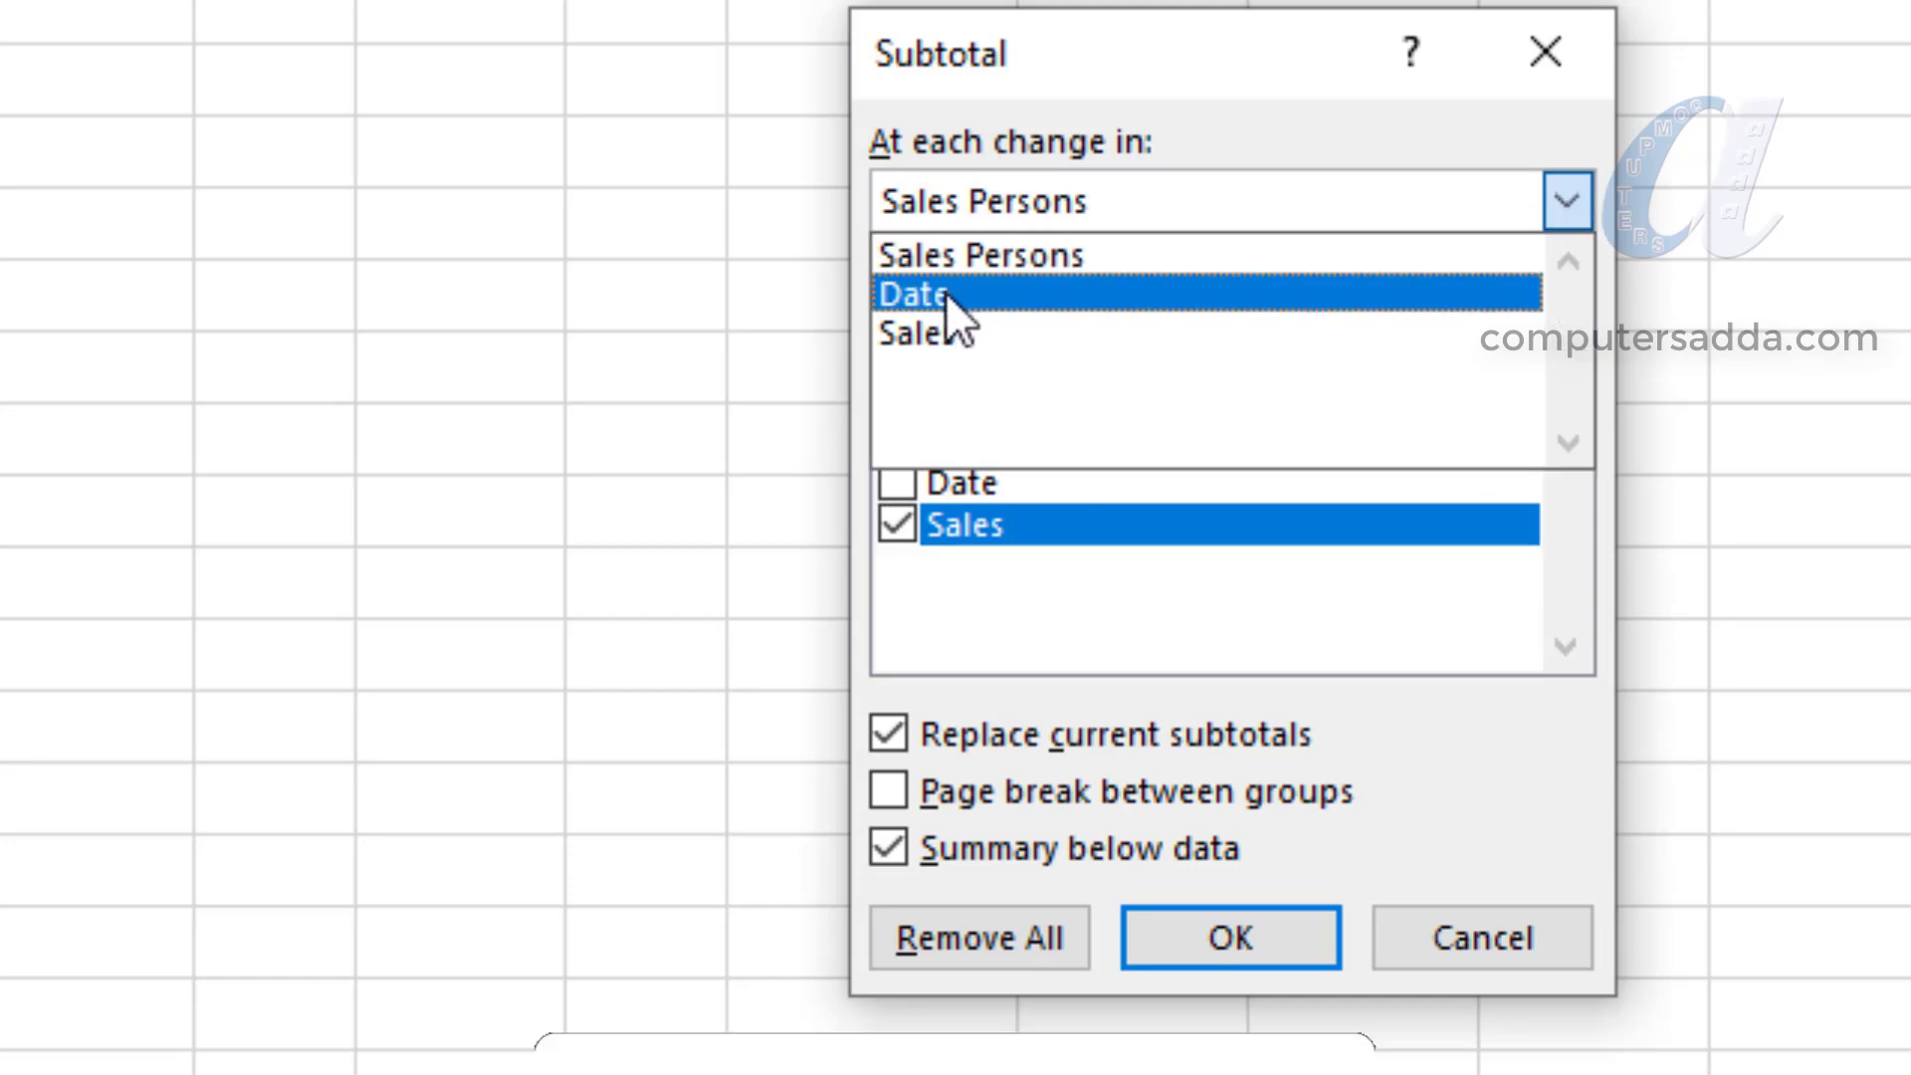
click(996, 255)
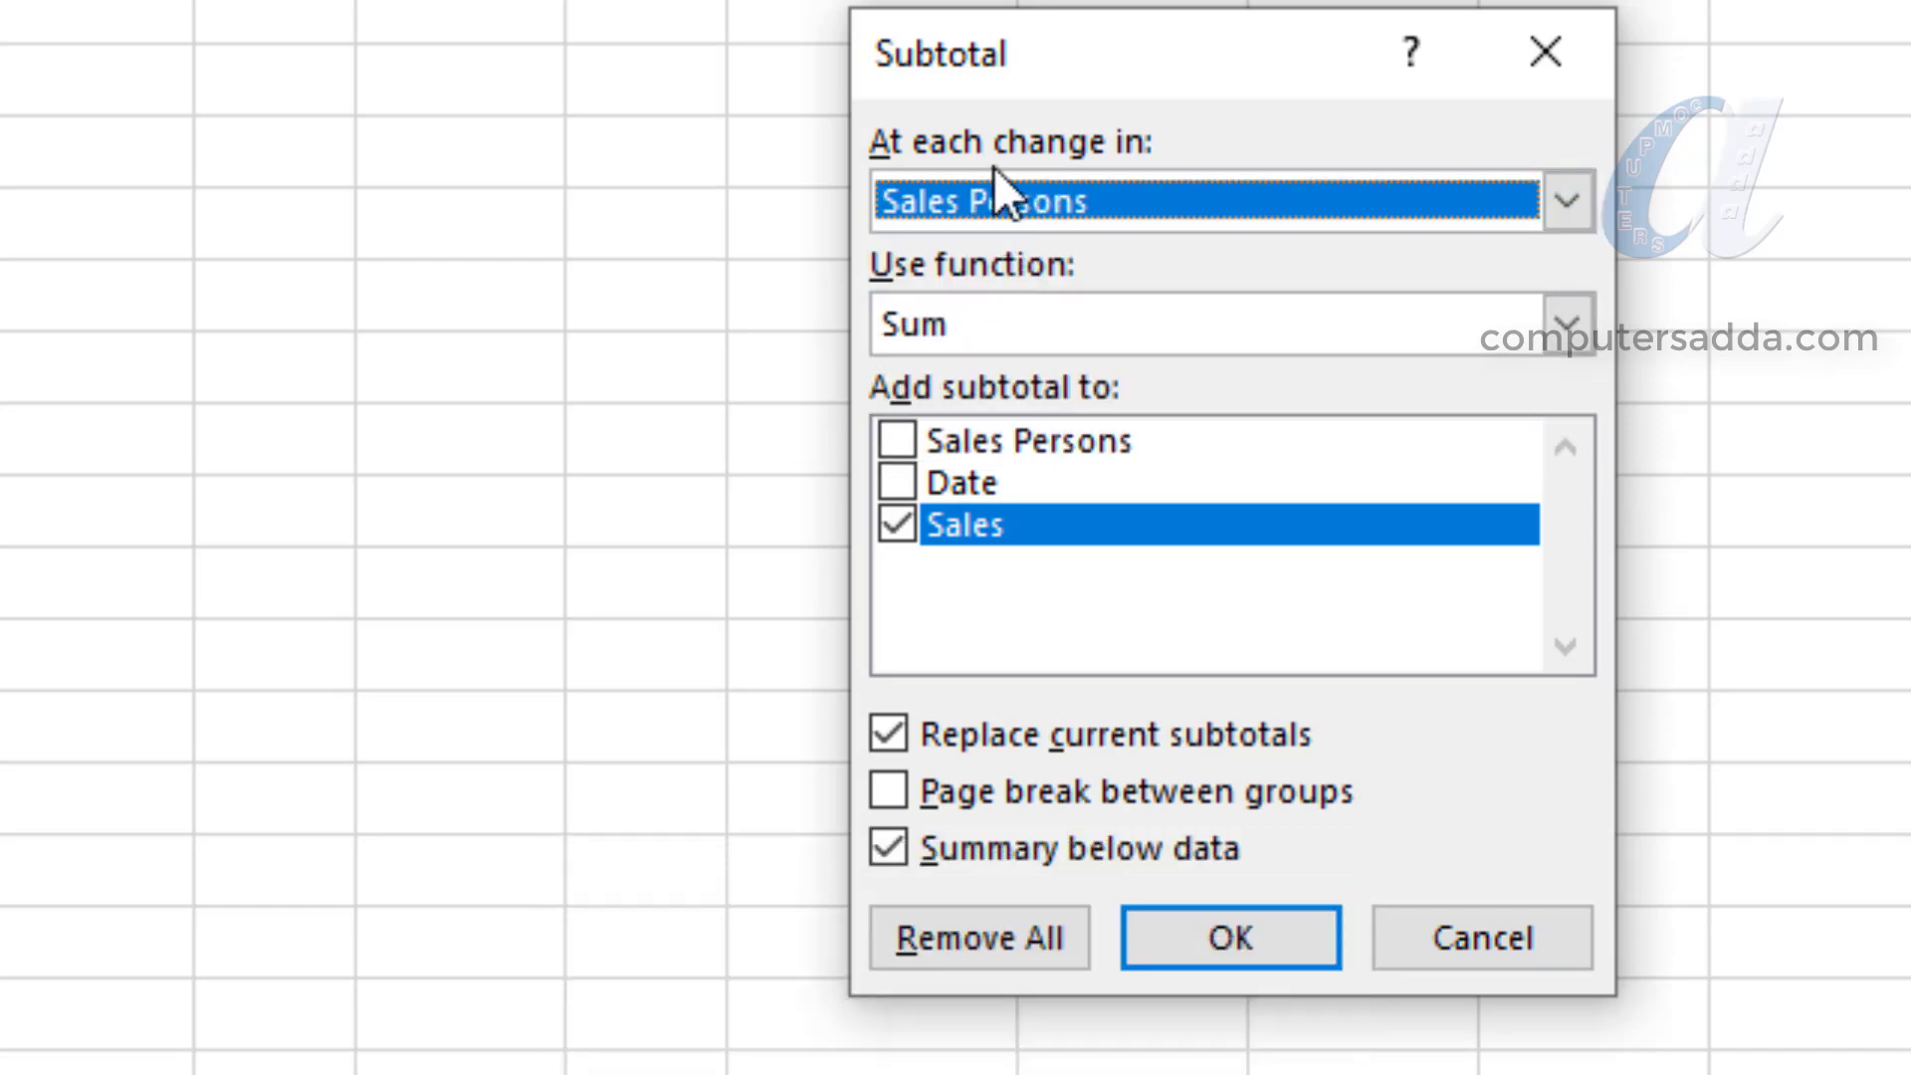
click(1561, 321)
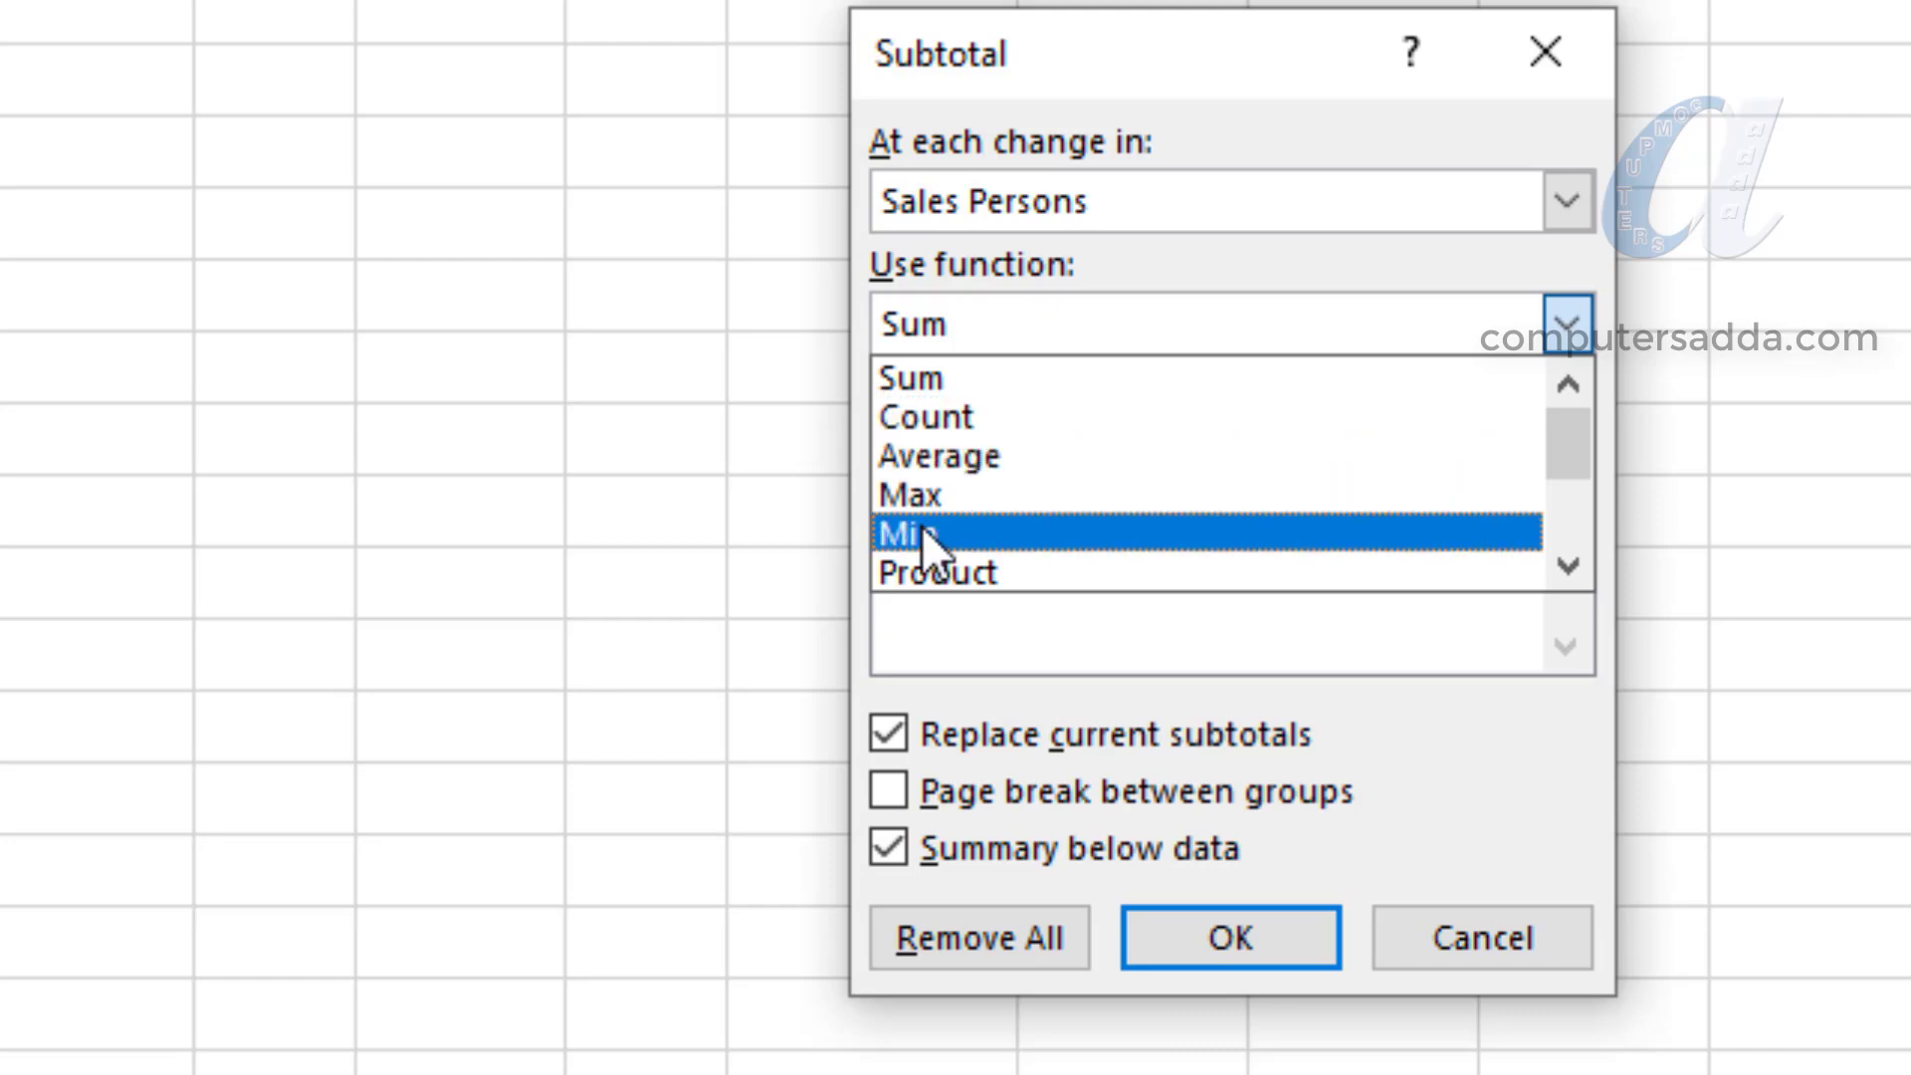
click(935, 377)
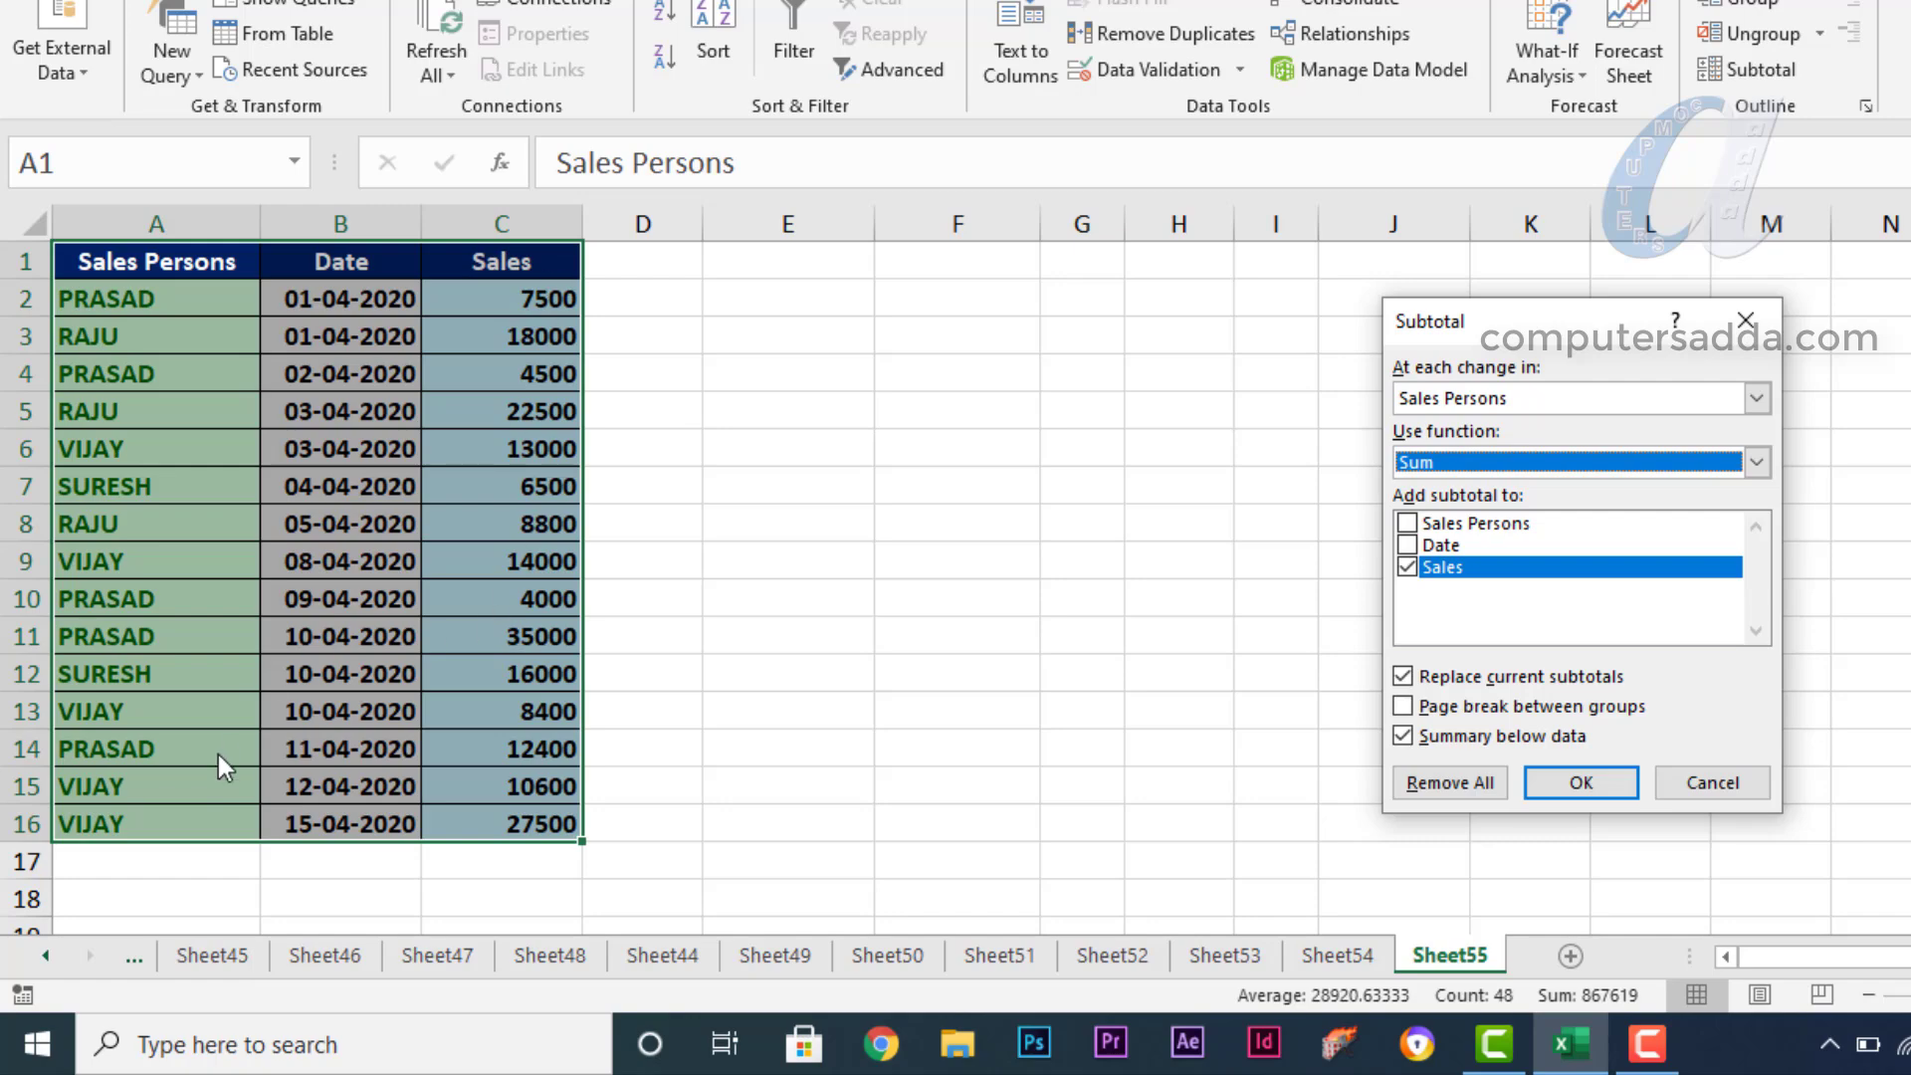
click(1752, 314)
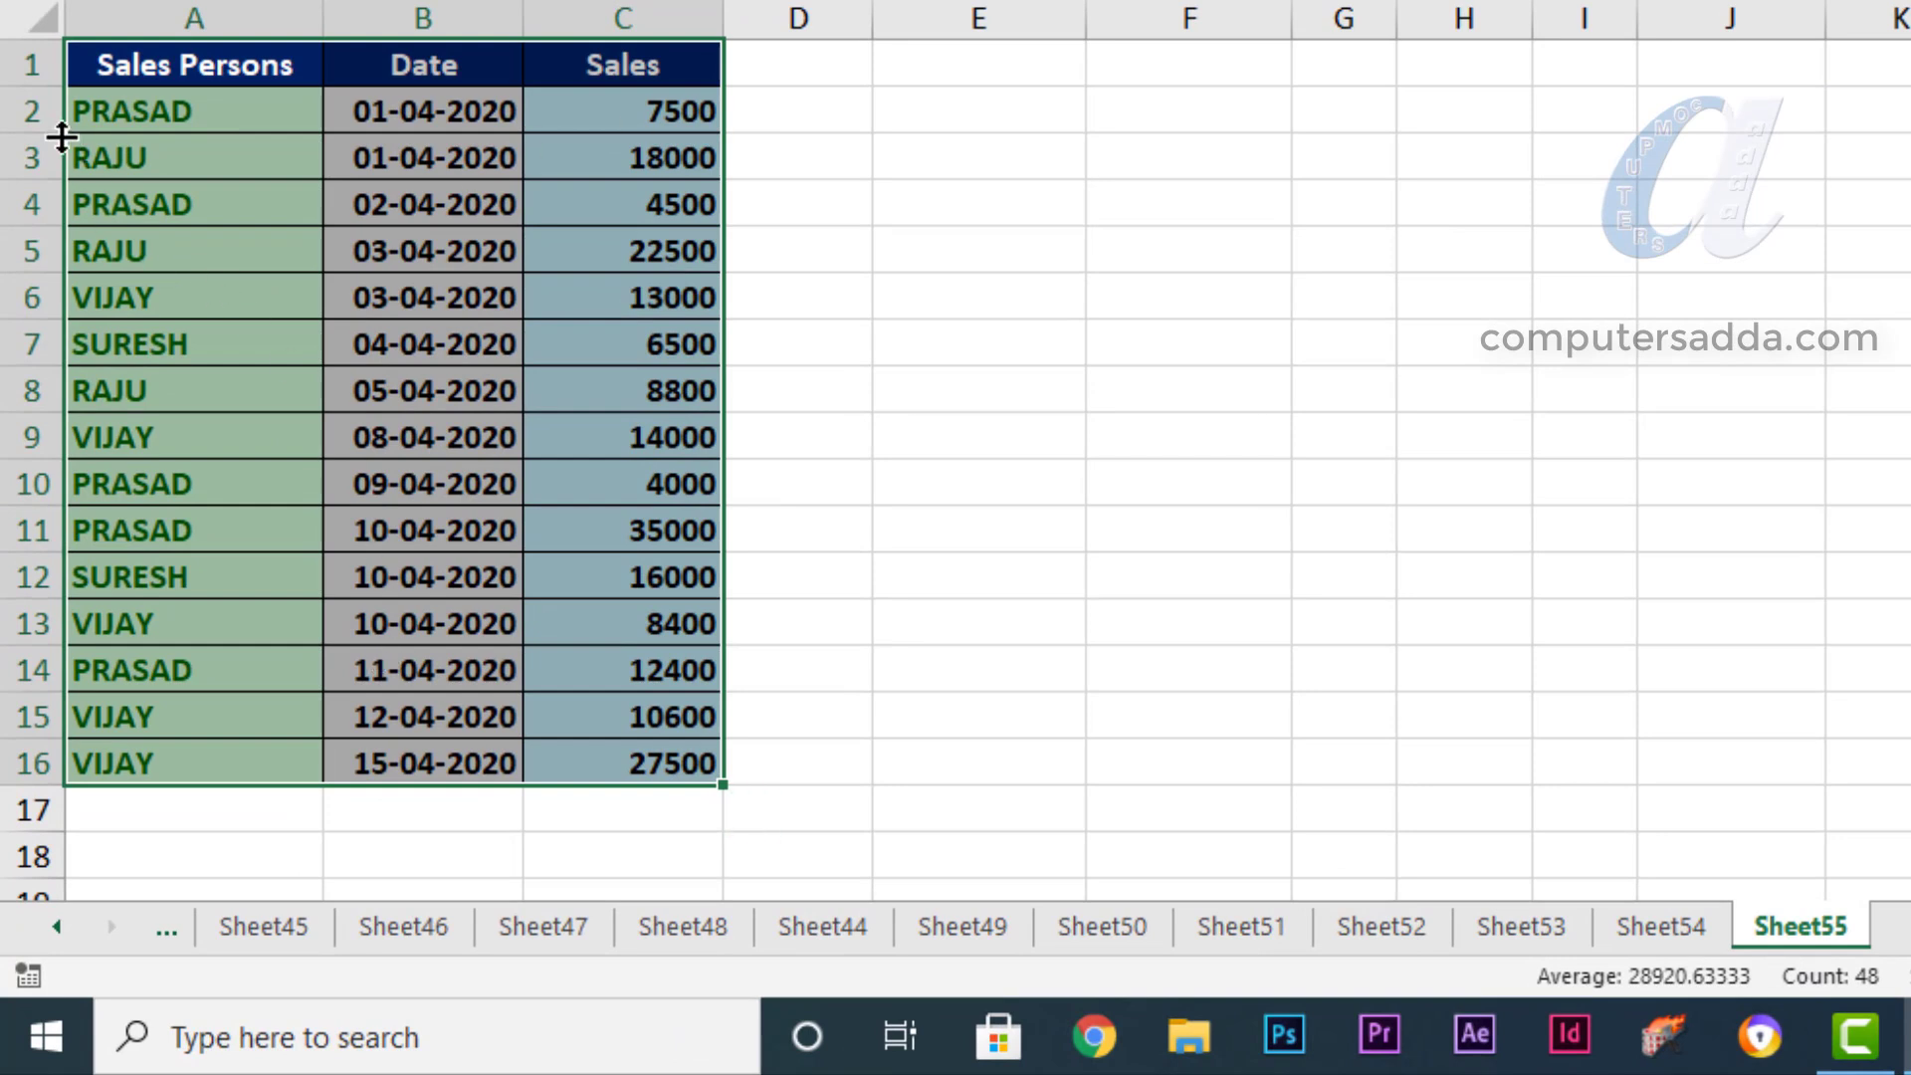
- Sort the rows of the sales table by the Sales Persons column from A to Z
click(200, 69)
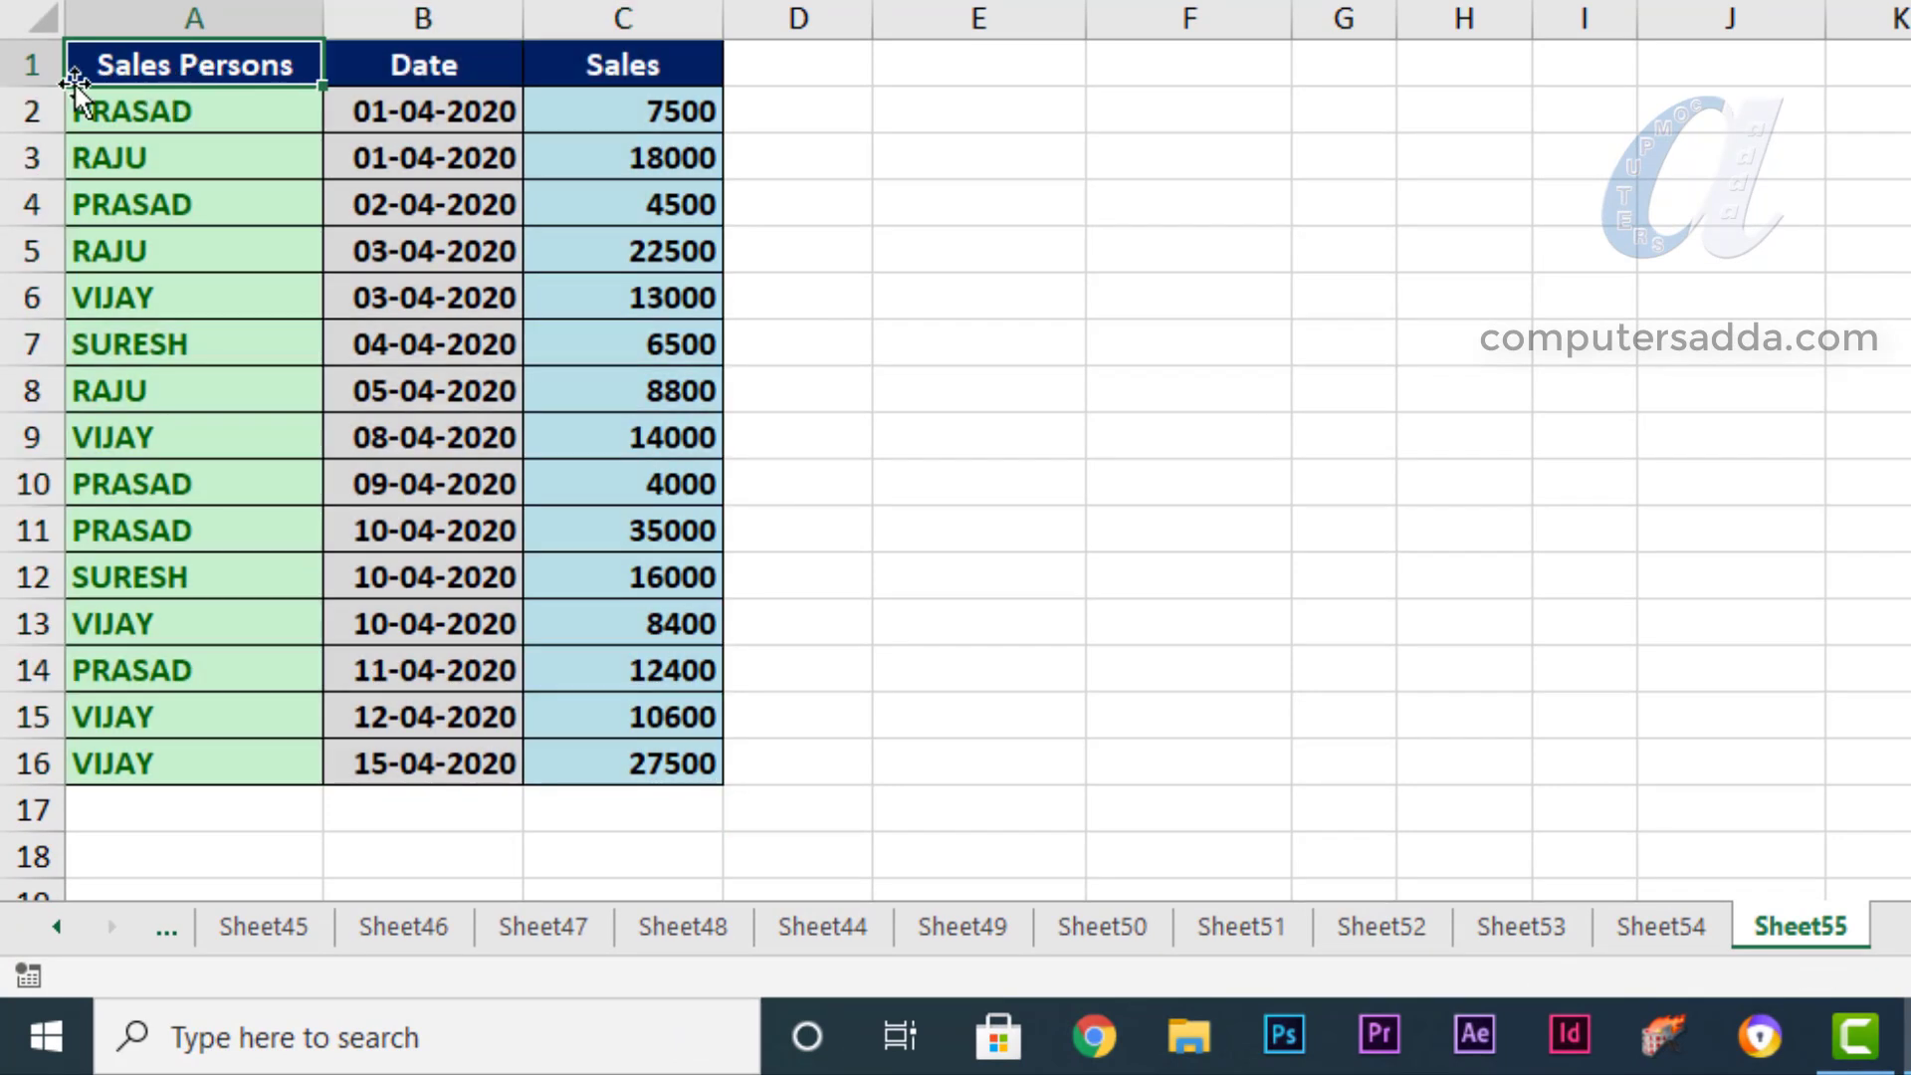
drag(149, 69, 126, 768)
right_click(126, 768)
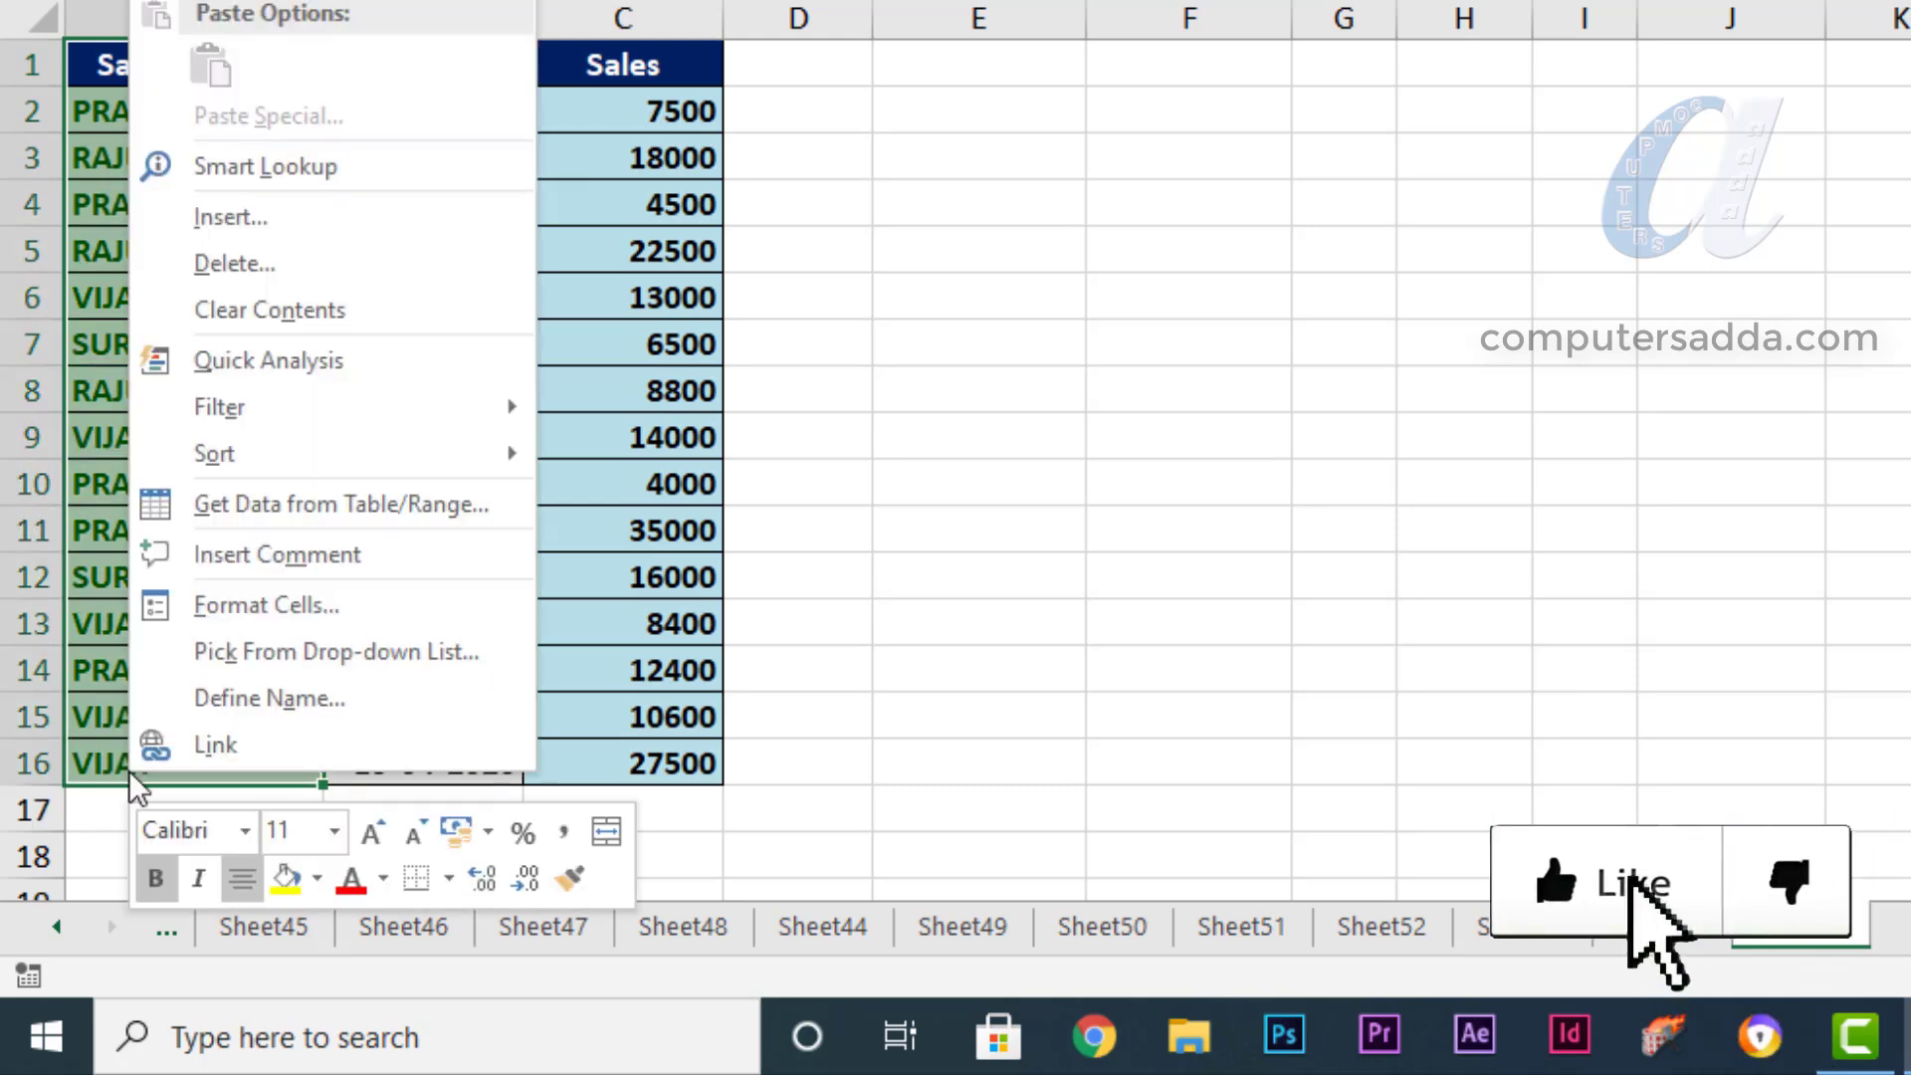
mouse_move(222, 438)
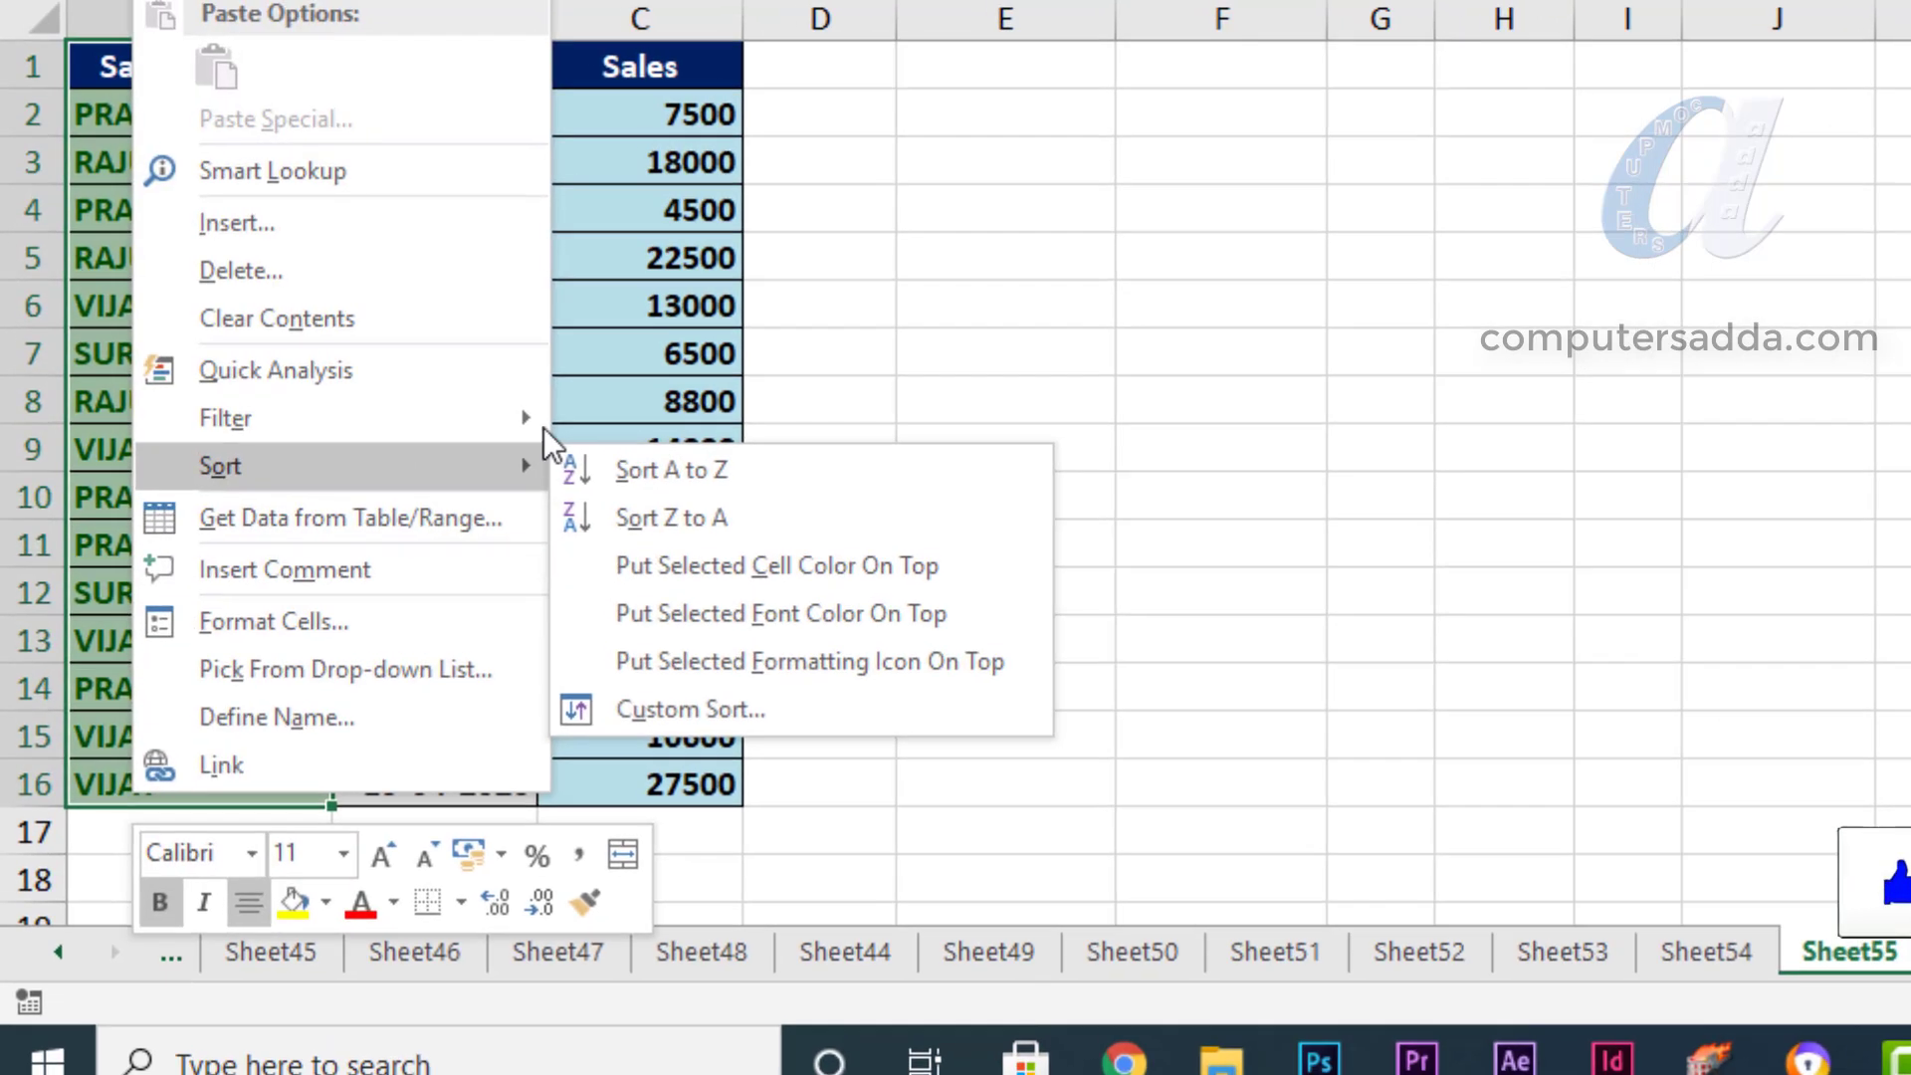
click(667, 460)
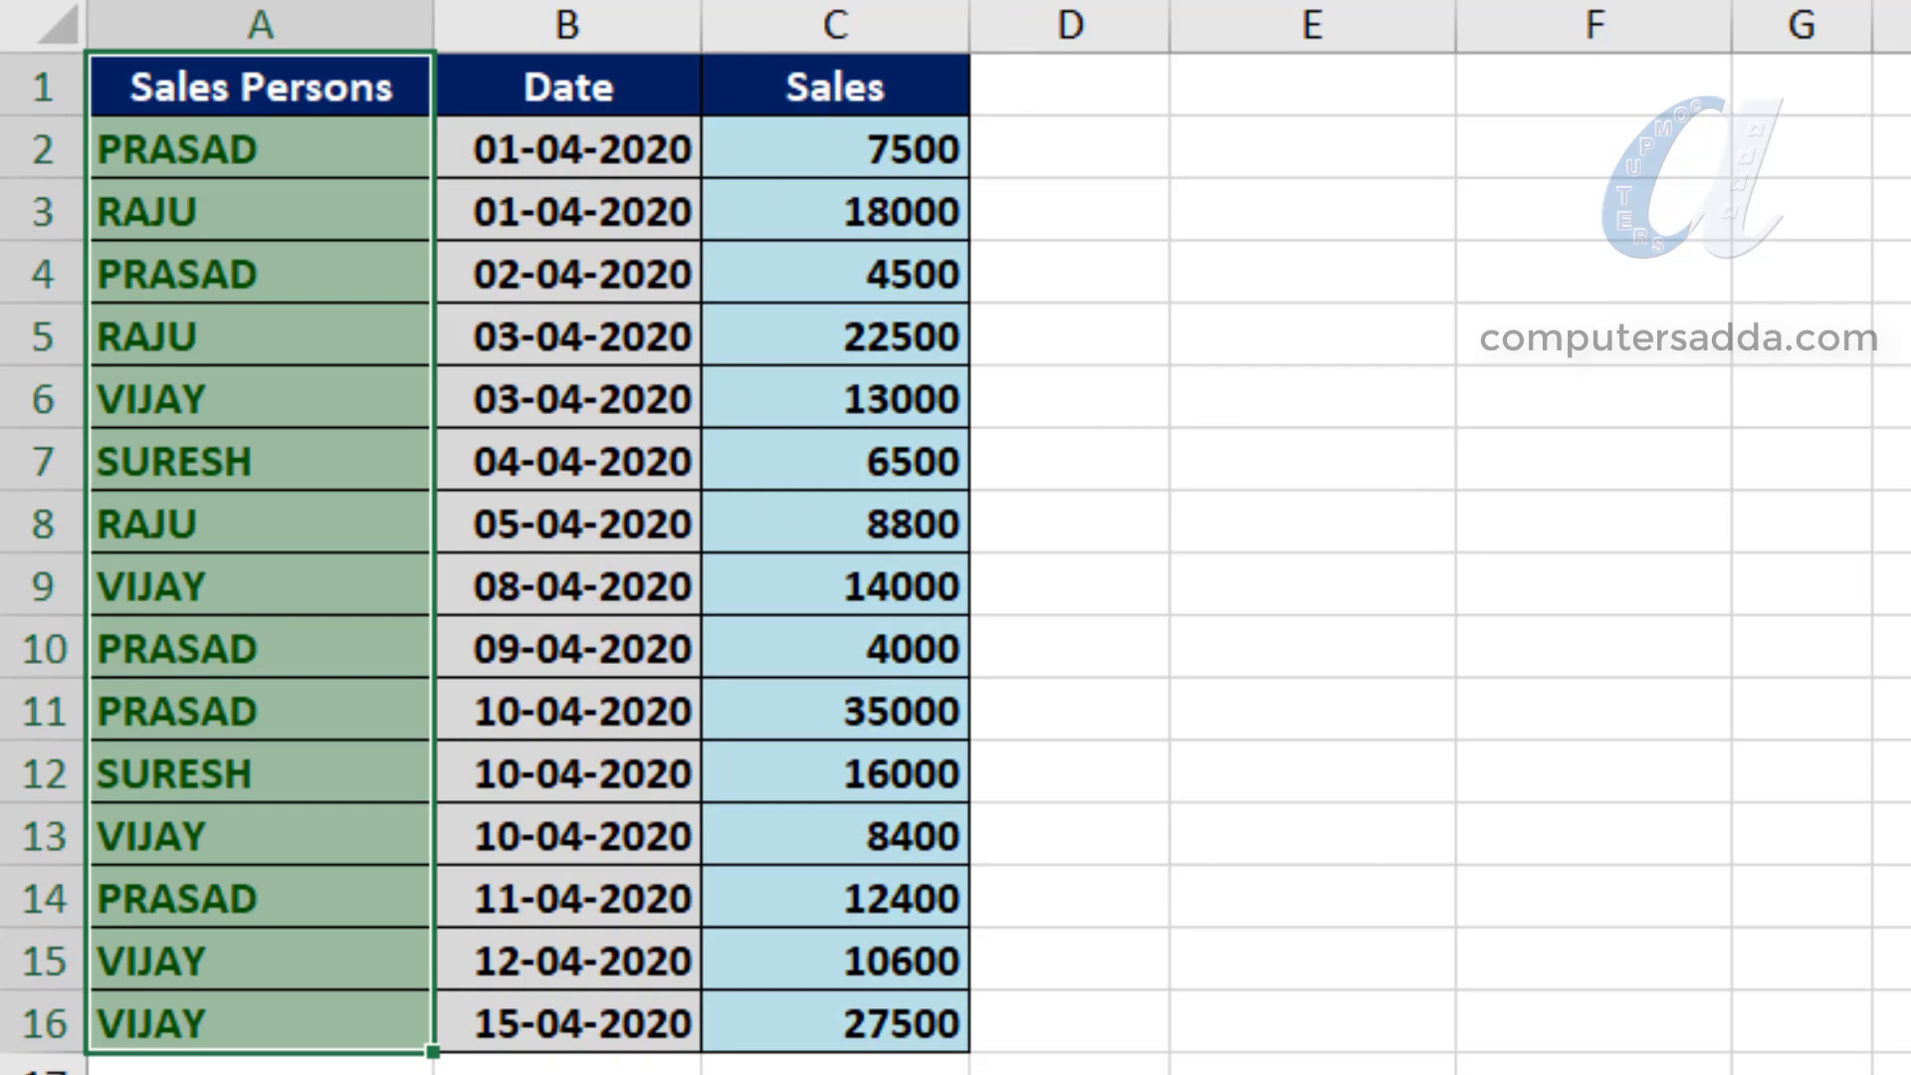
click(1630, 587)
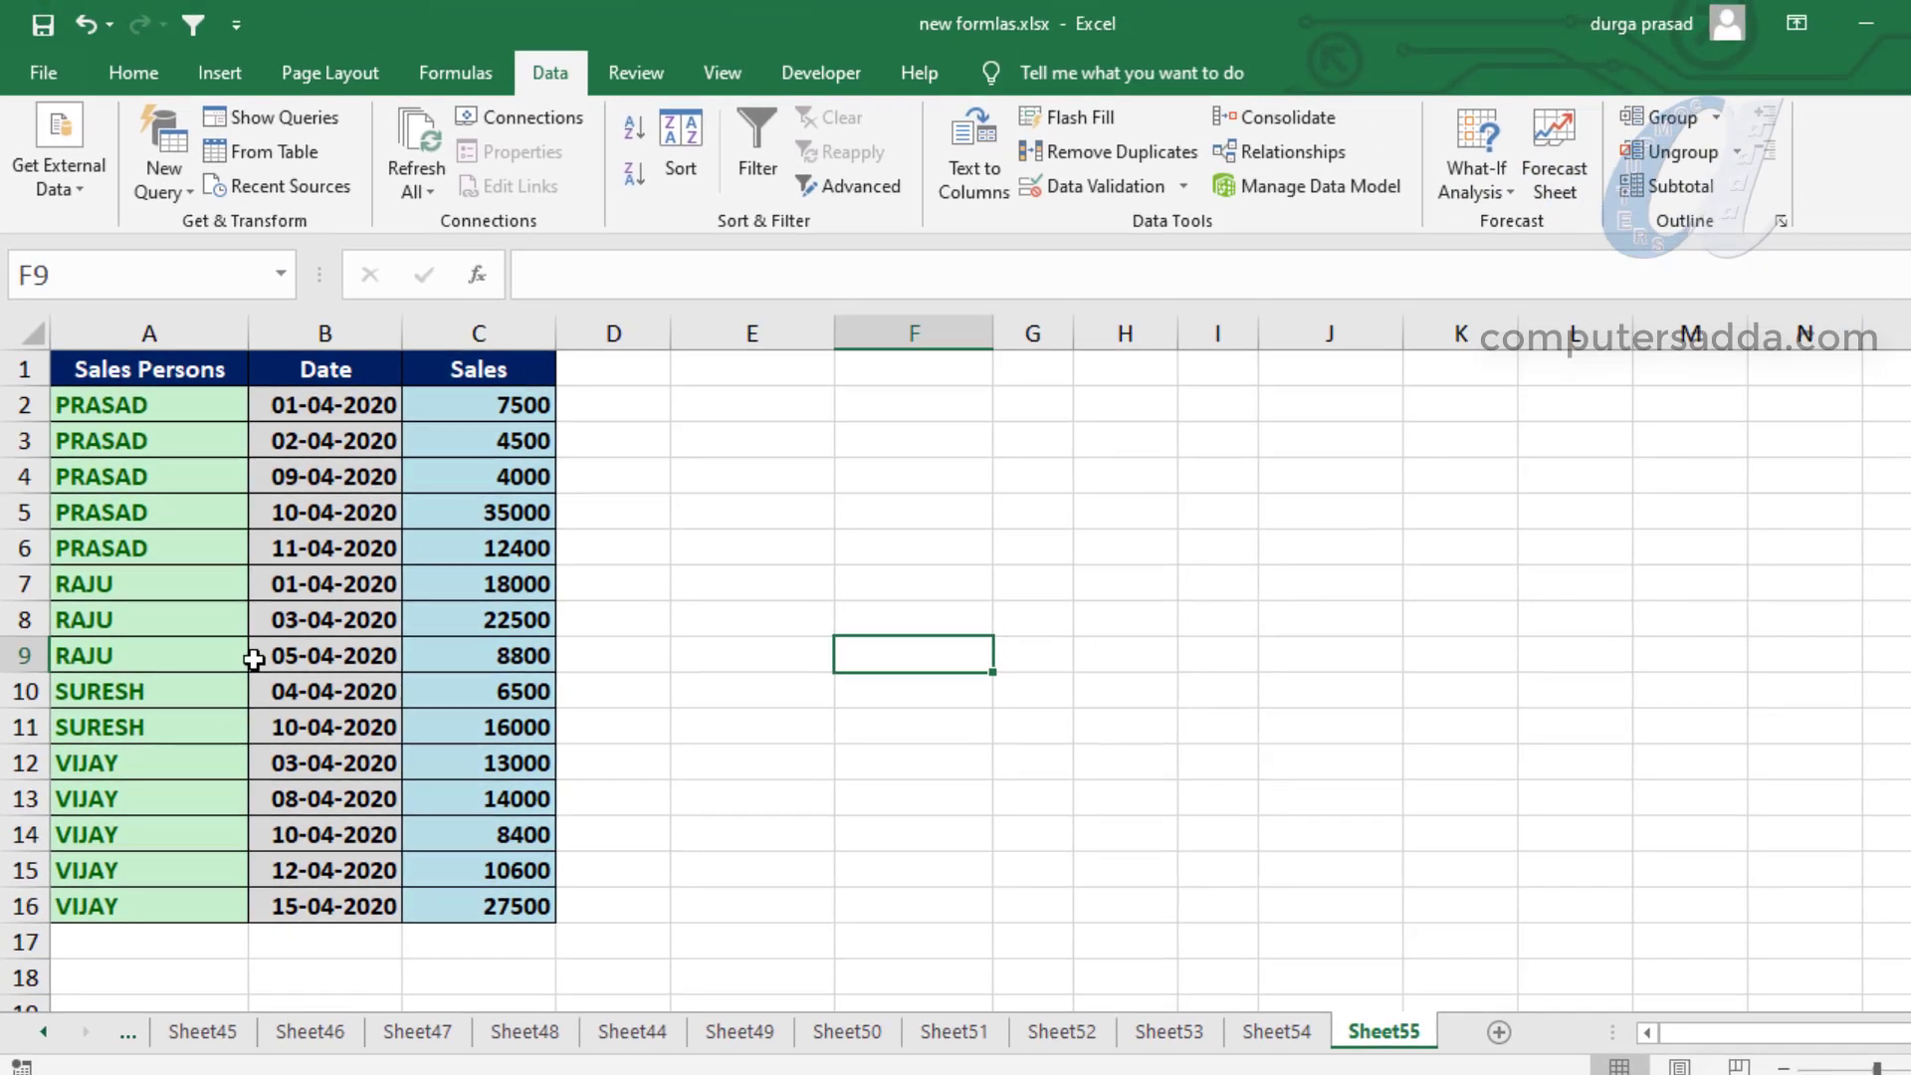
- Add subtotals to the range A1:C16 that sum Sales at each change in Sales Persons, with the summary below the data
drag(93, 369, 500, 908)
click(1708, 183)
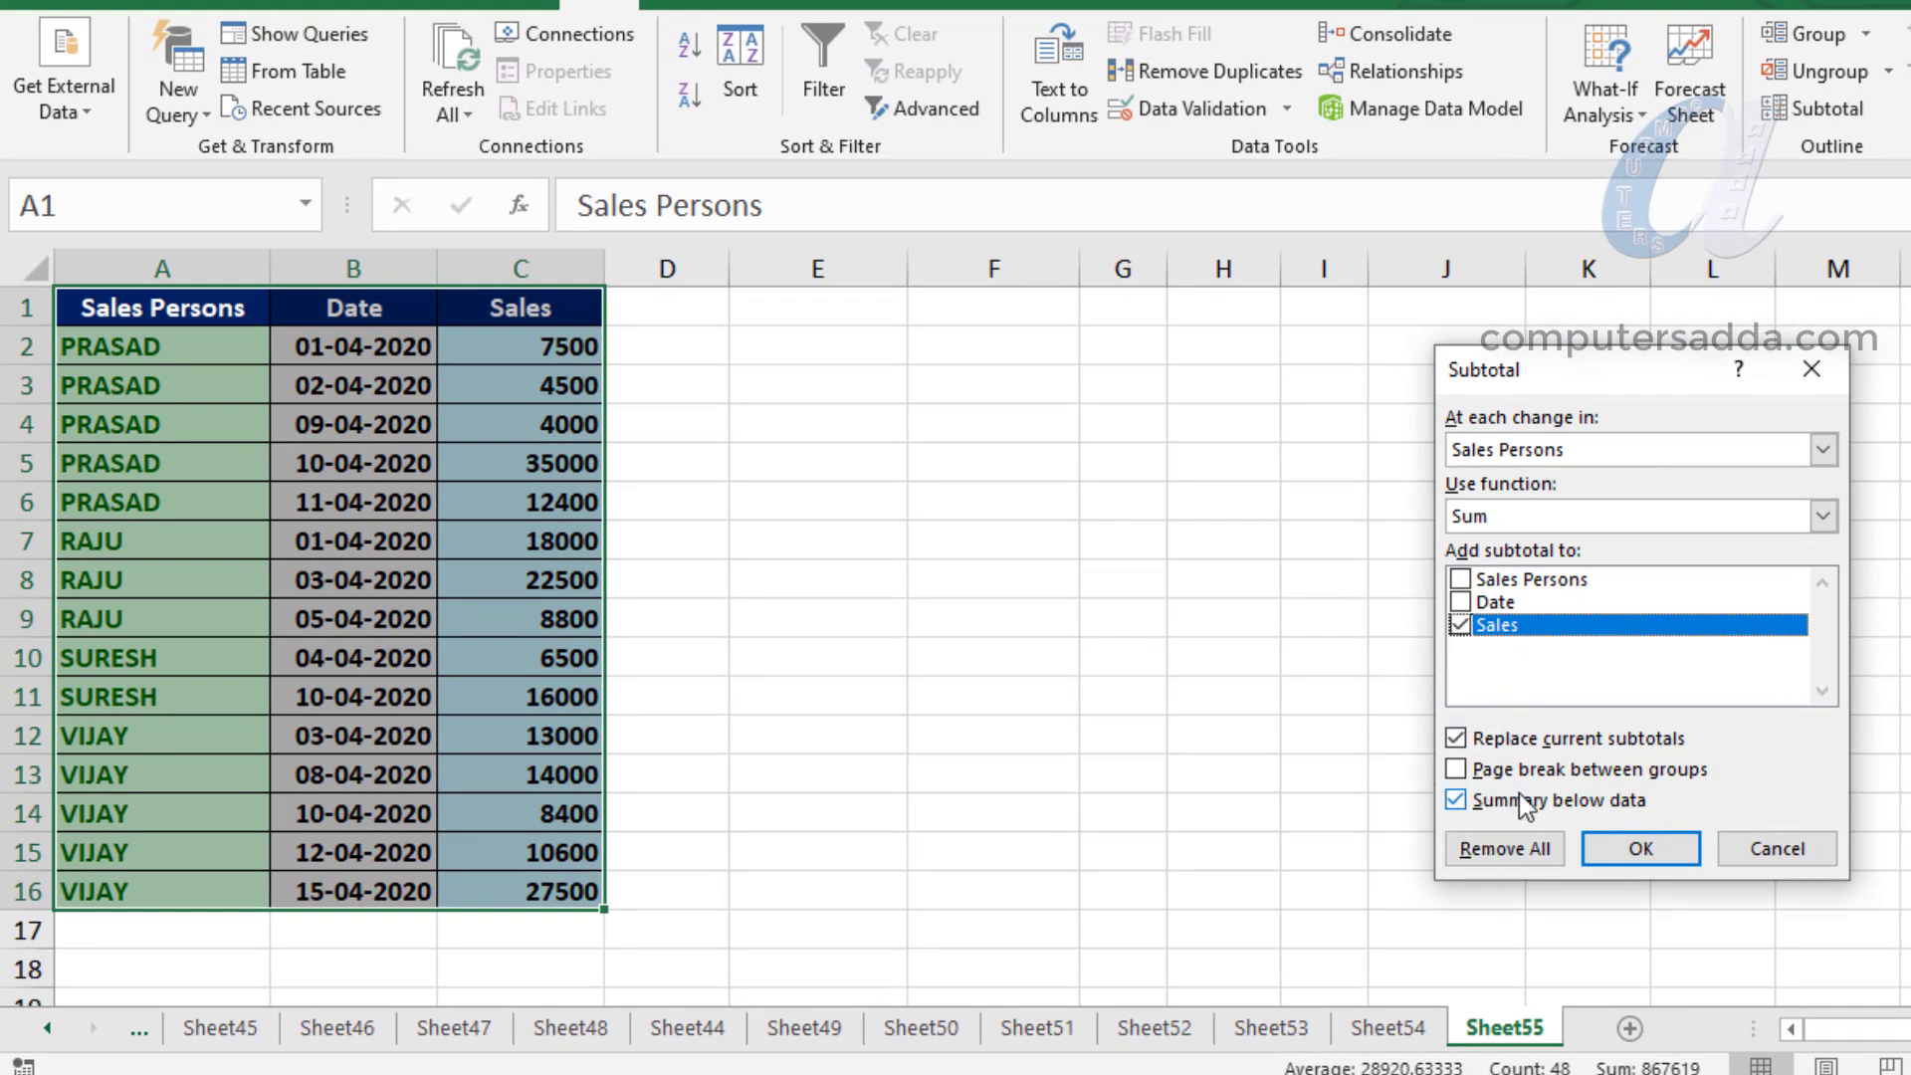
click(1641, 864)
click(1123, 463)
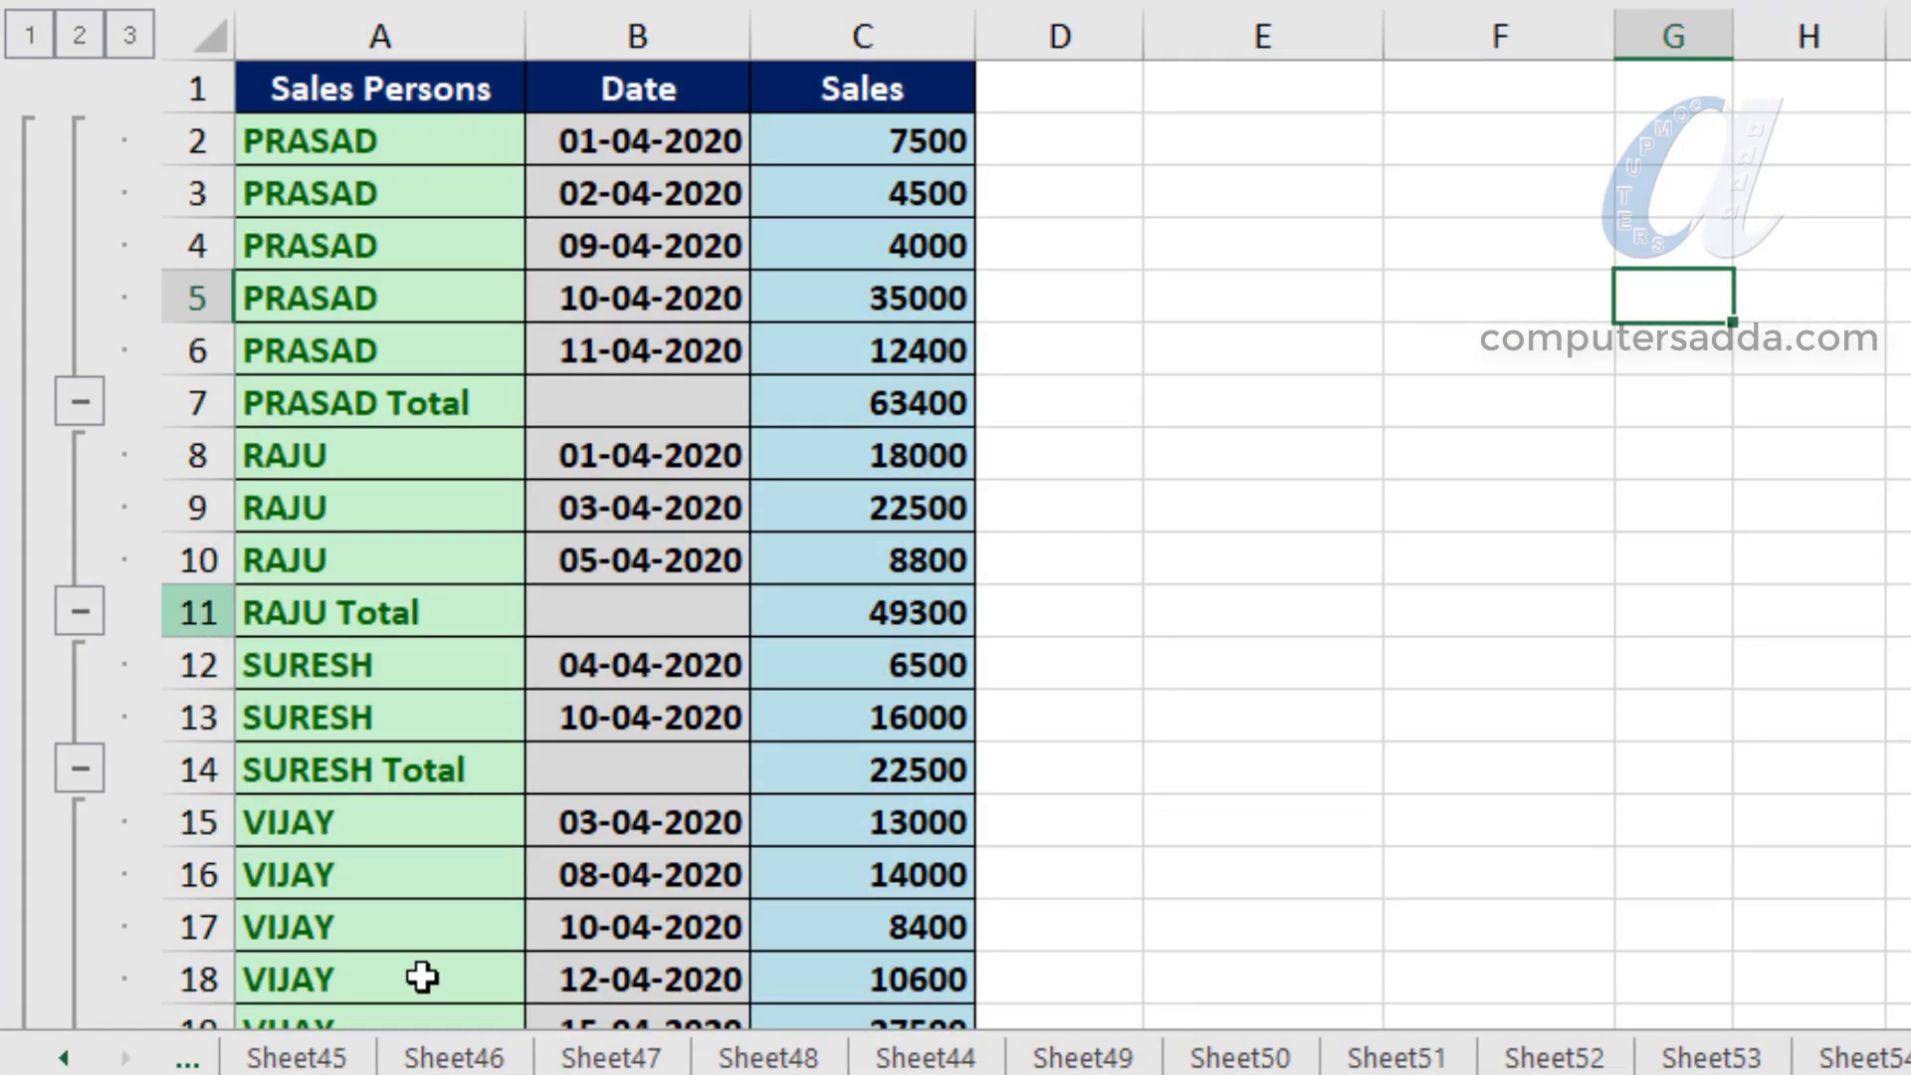
- Review the subtotal rows under each sales person's group, including those further down the table
drag(311, 135, 315, 350)
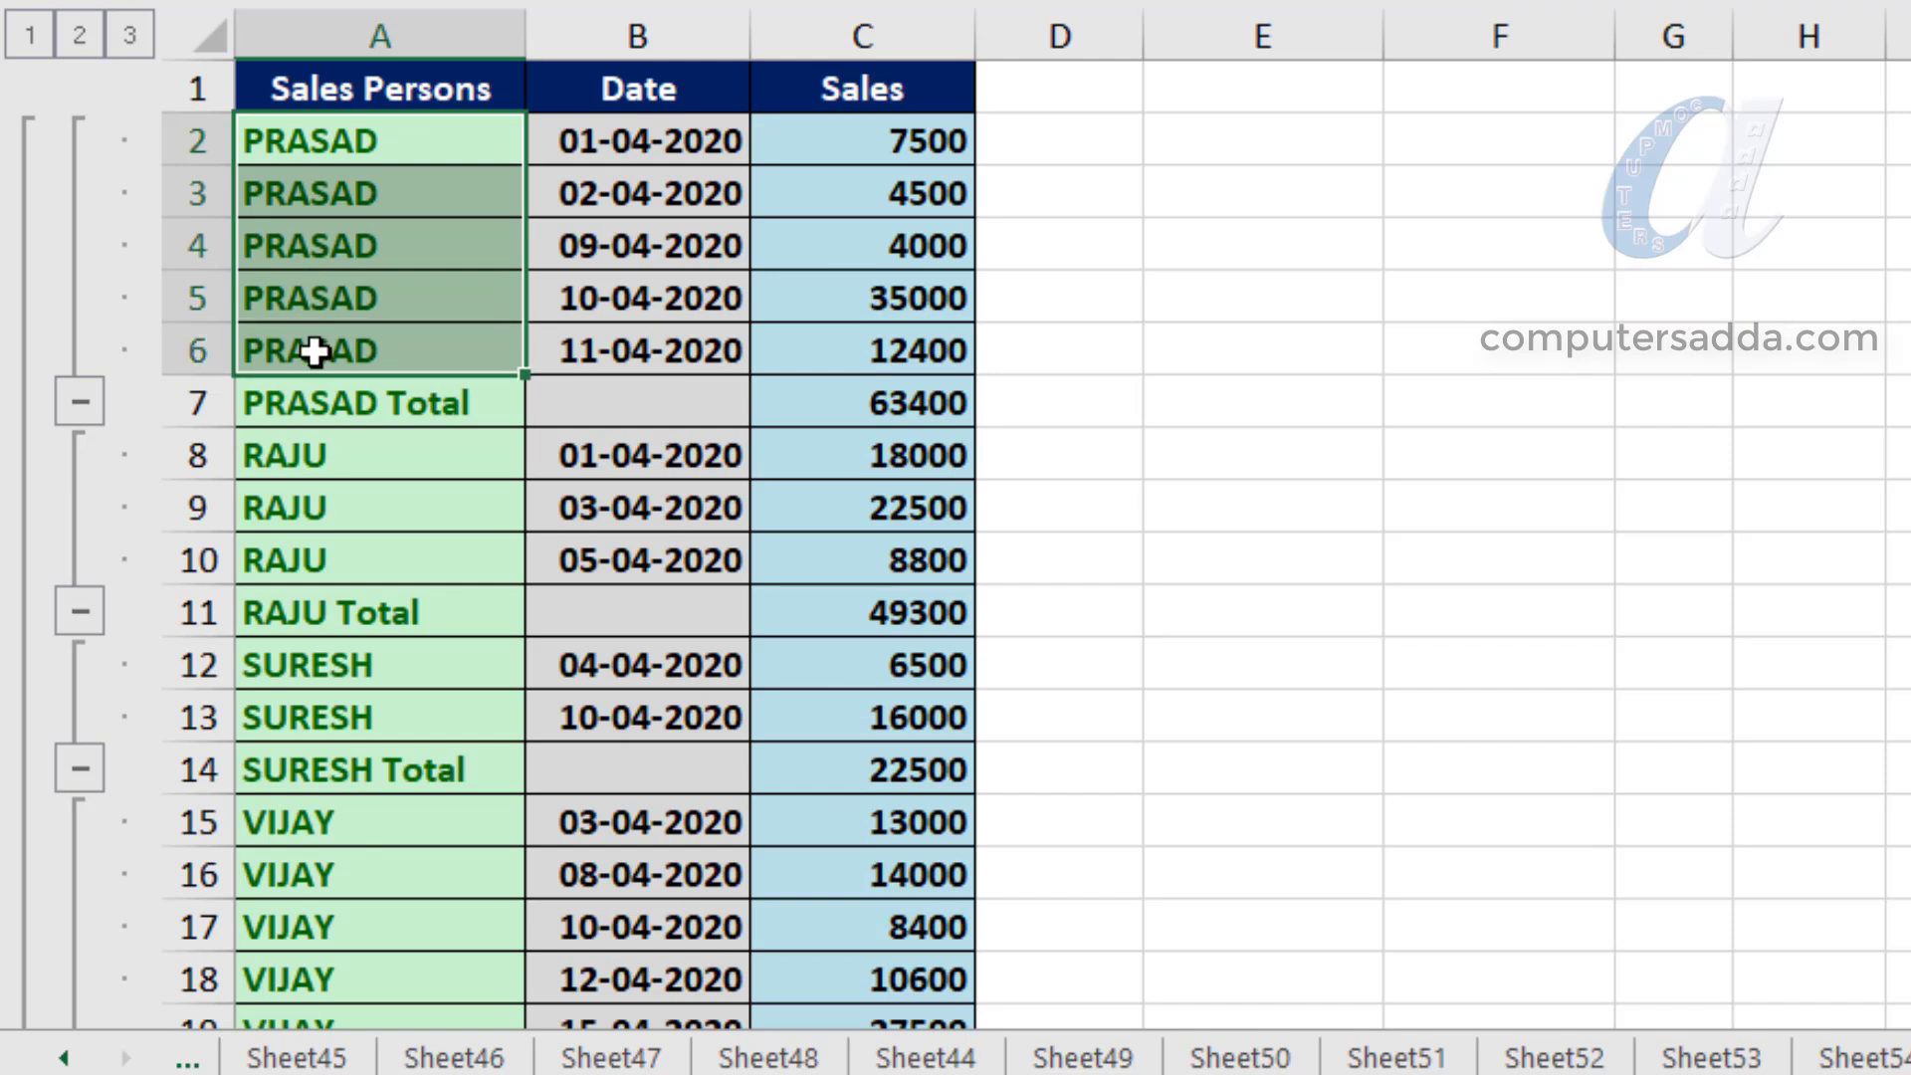
click(277, 408)
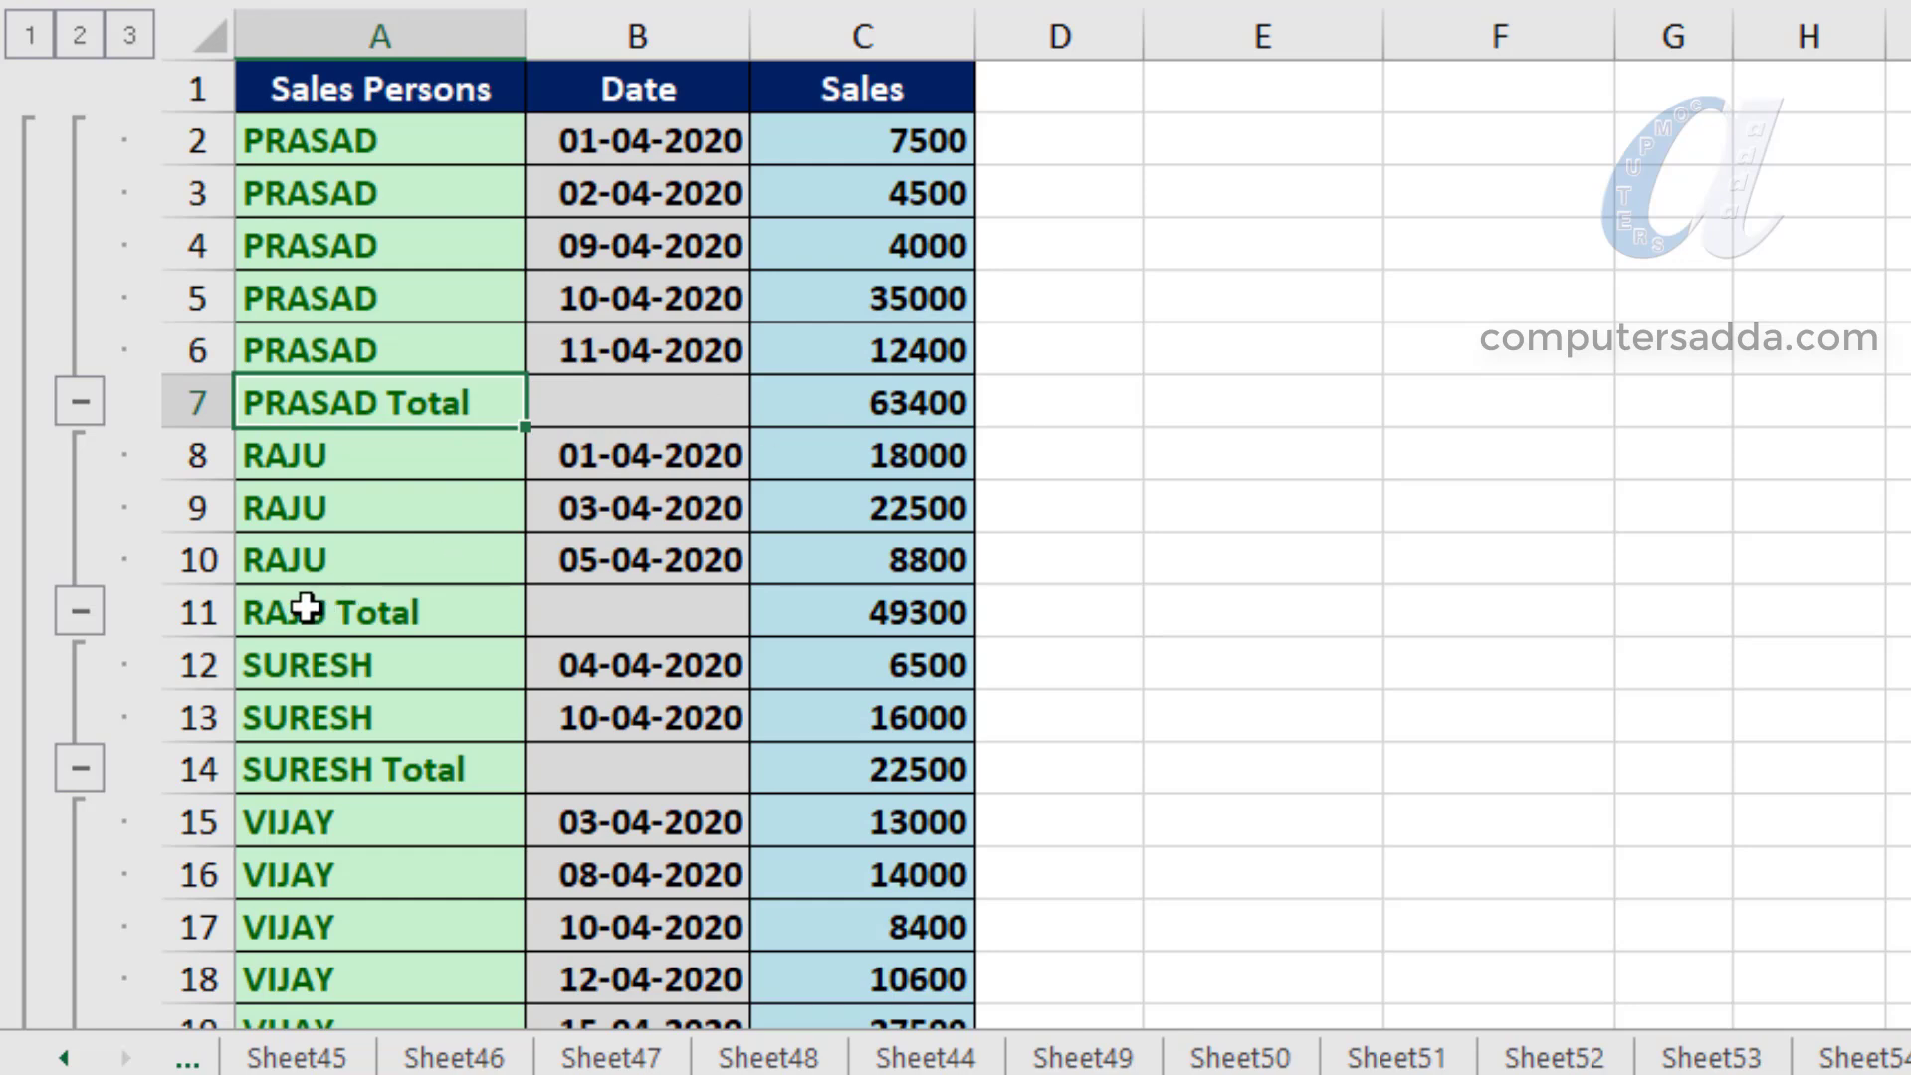
drag(305, 609, 824, 614)
click(348, 784)
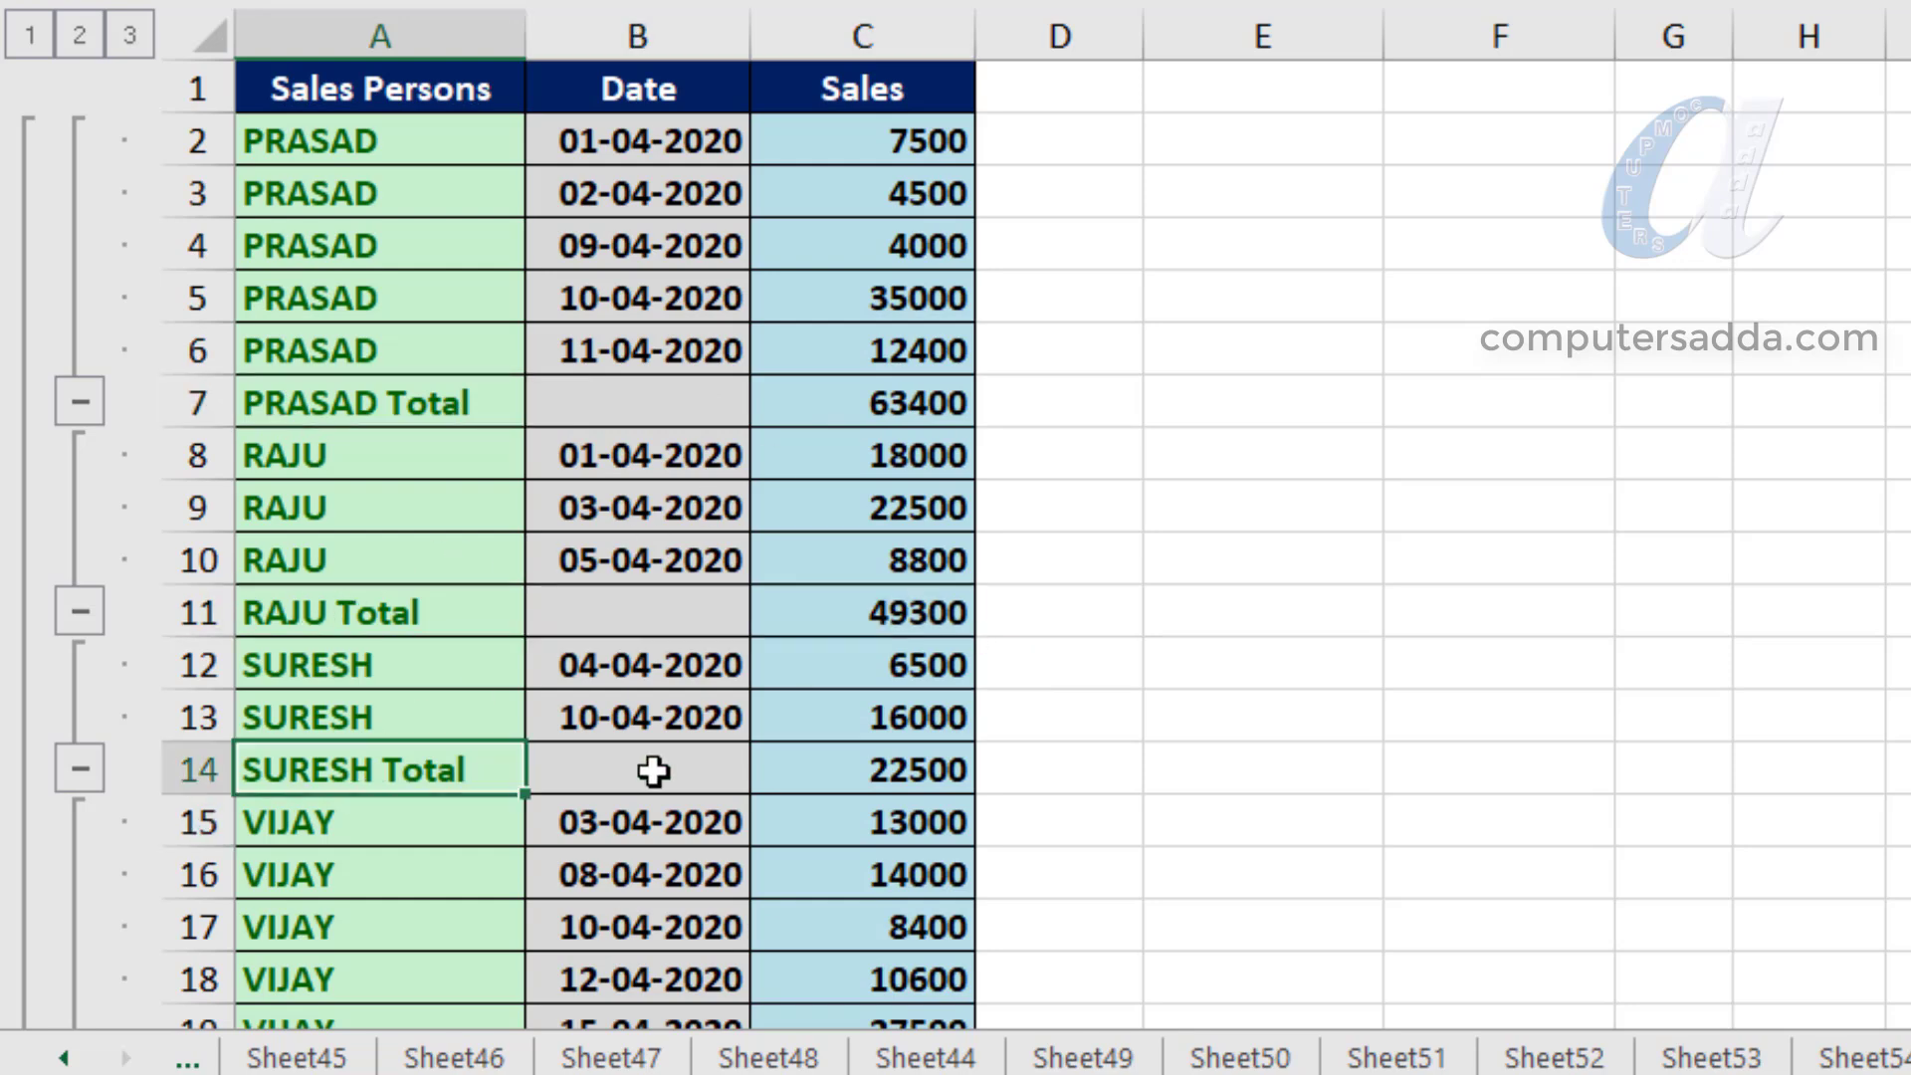
drag(616, 772, 793, 772)
scroll(669, 682, down, 1)
scroll(629, 577, up, 1)
- Fill the subtotal rows A7:C7 and A11:C11 with yellow and select the subtotal row A14:C14
drag(286, 414, 882, 410)
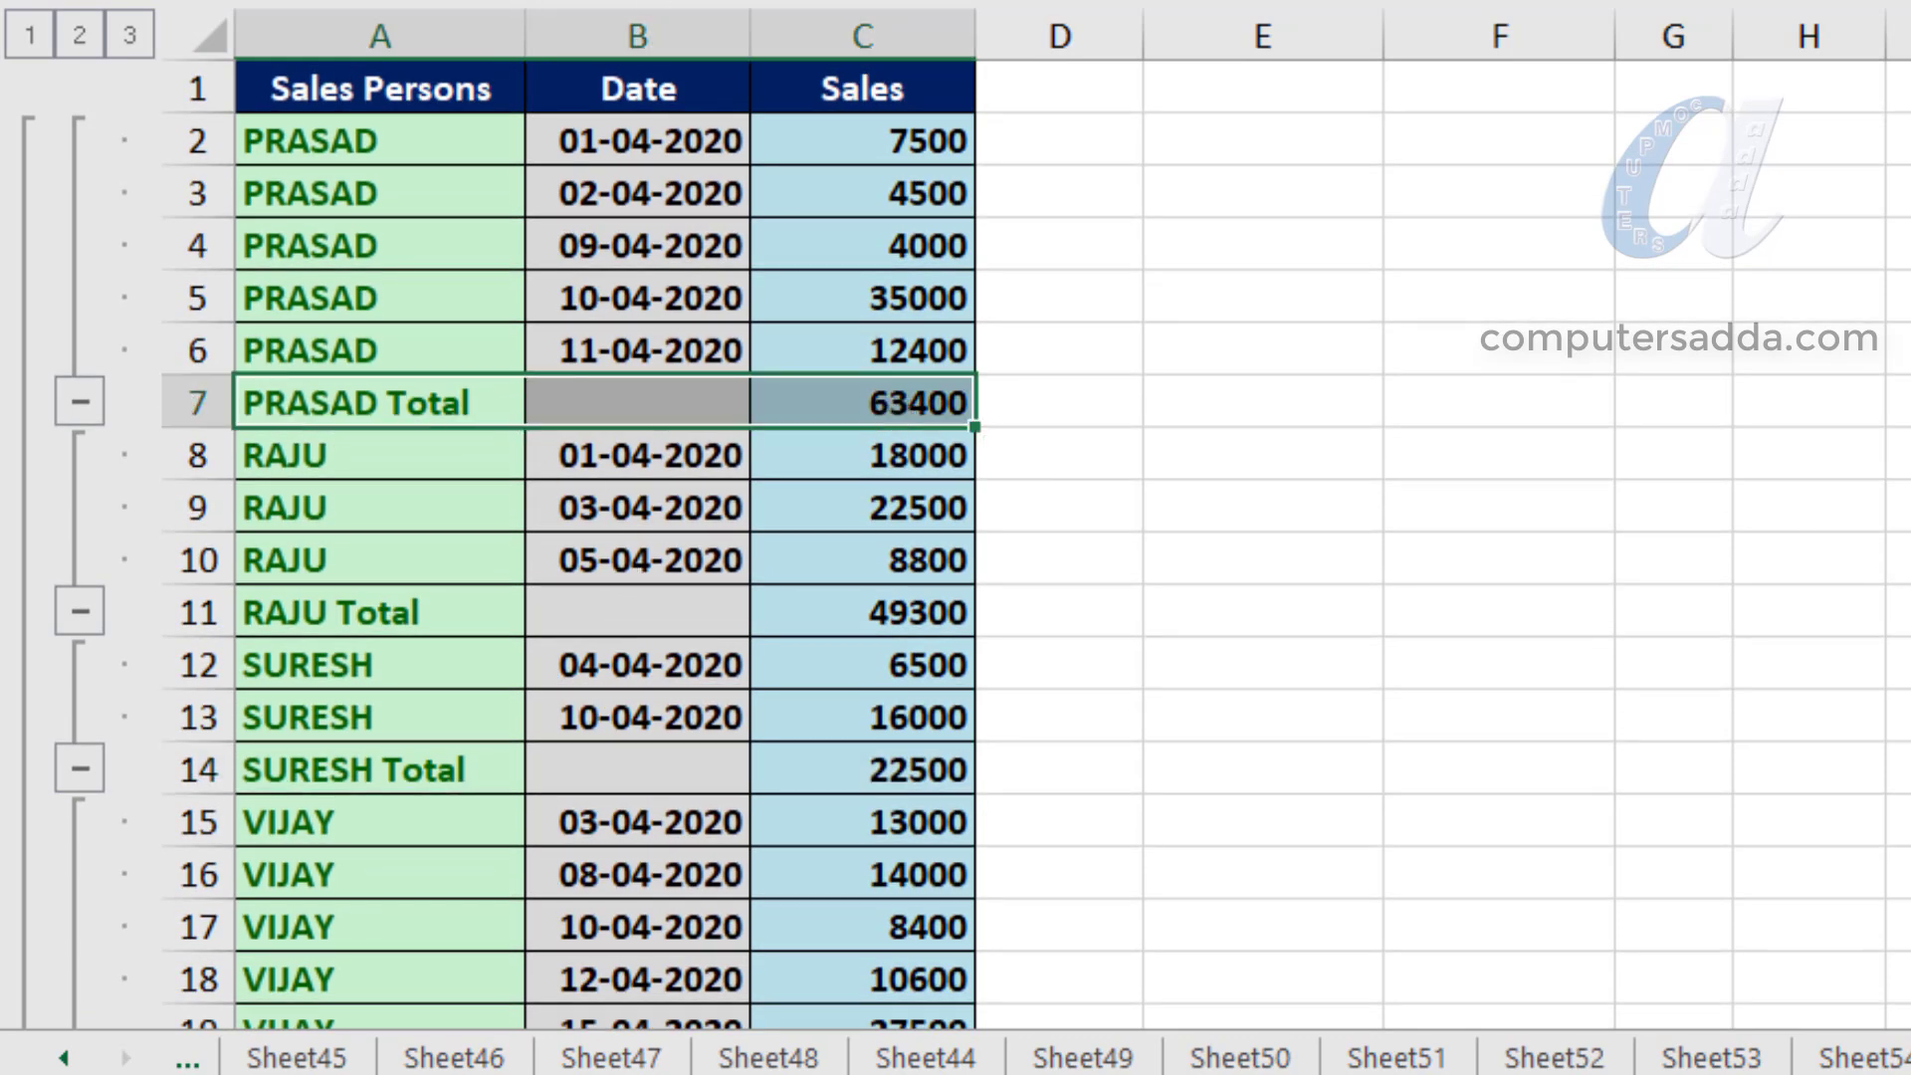
click(557, 0)
drag(348, 615, 926, 610)
click(547, 0)
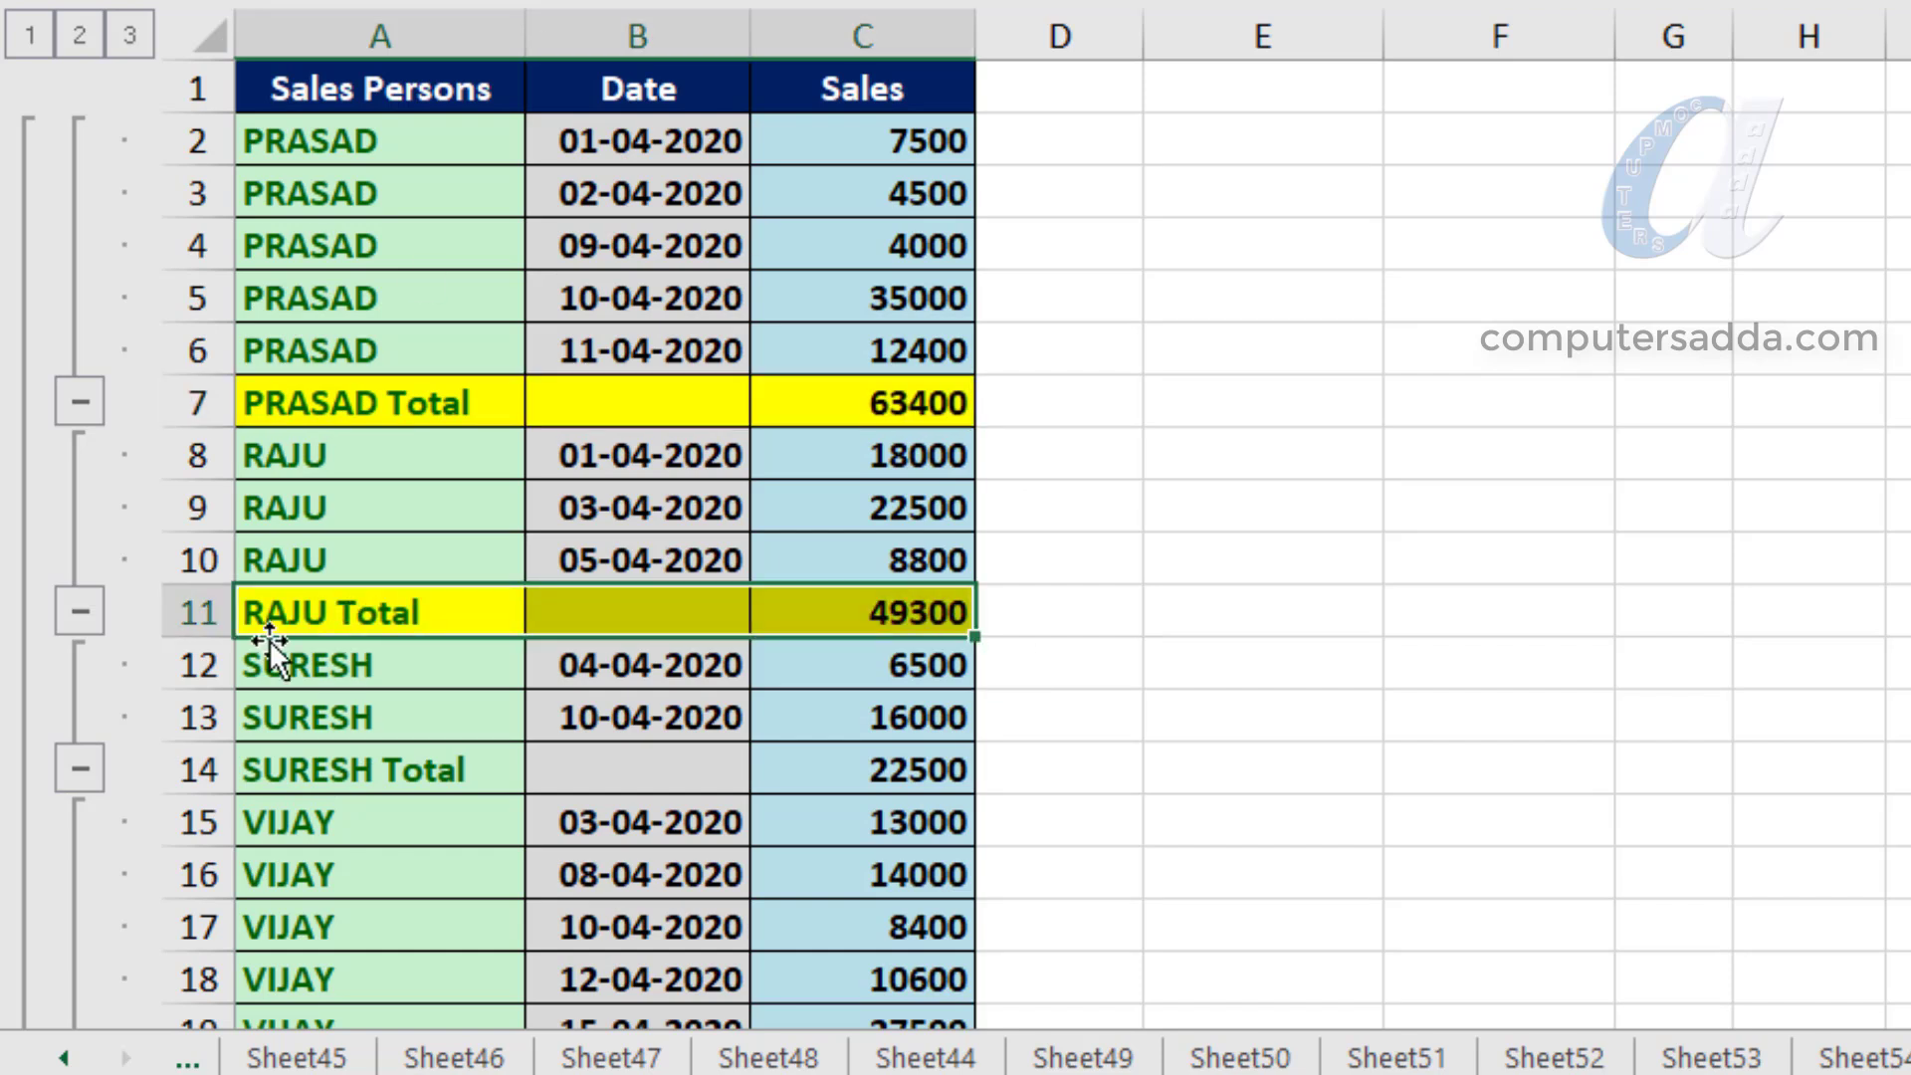
drag(326, 781, 883, 765)
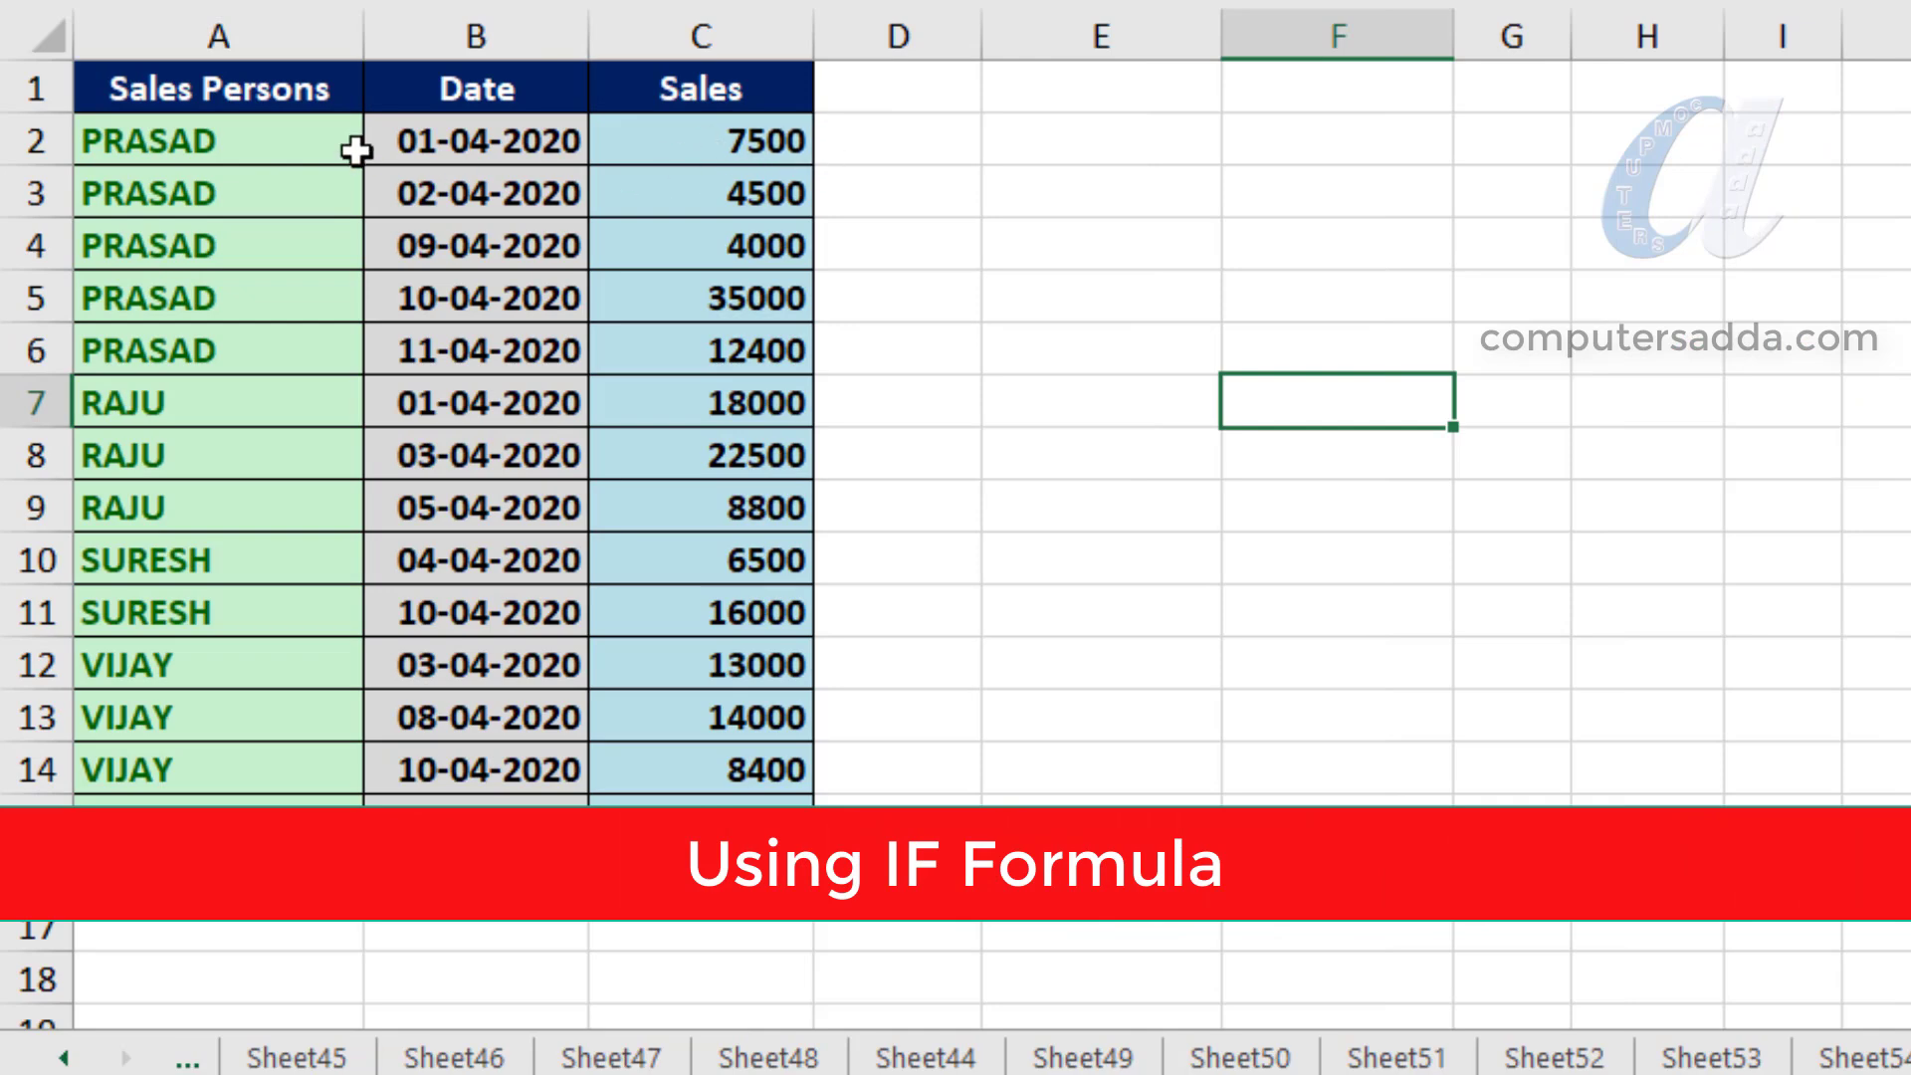
click(320, 139)
drag(320, 139, 719, 140)
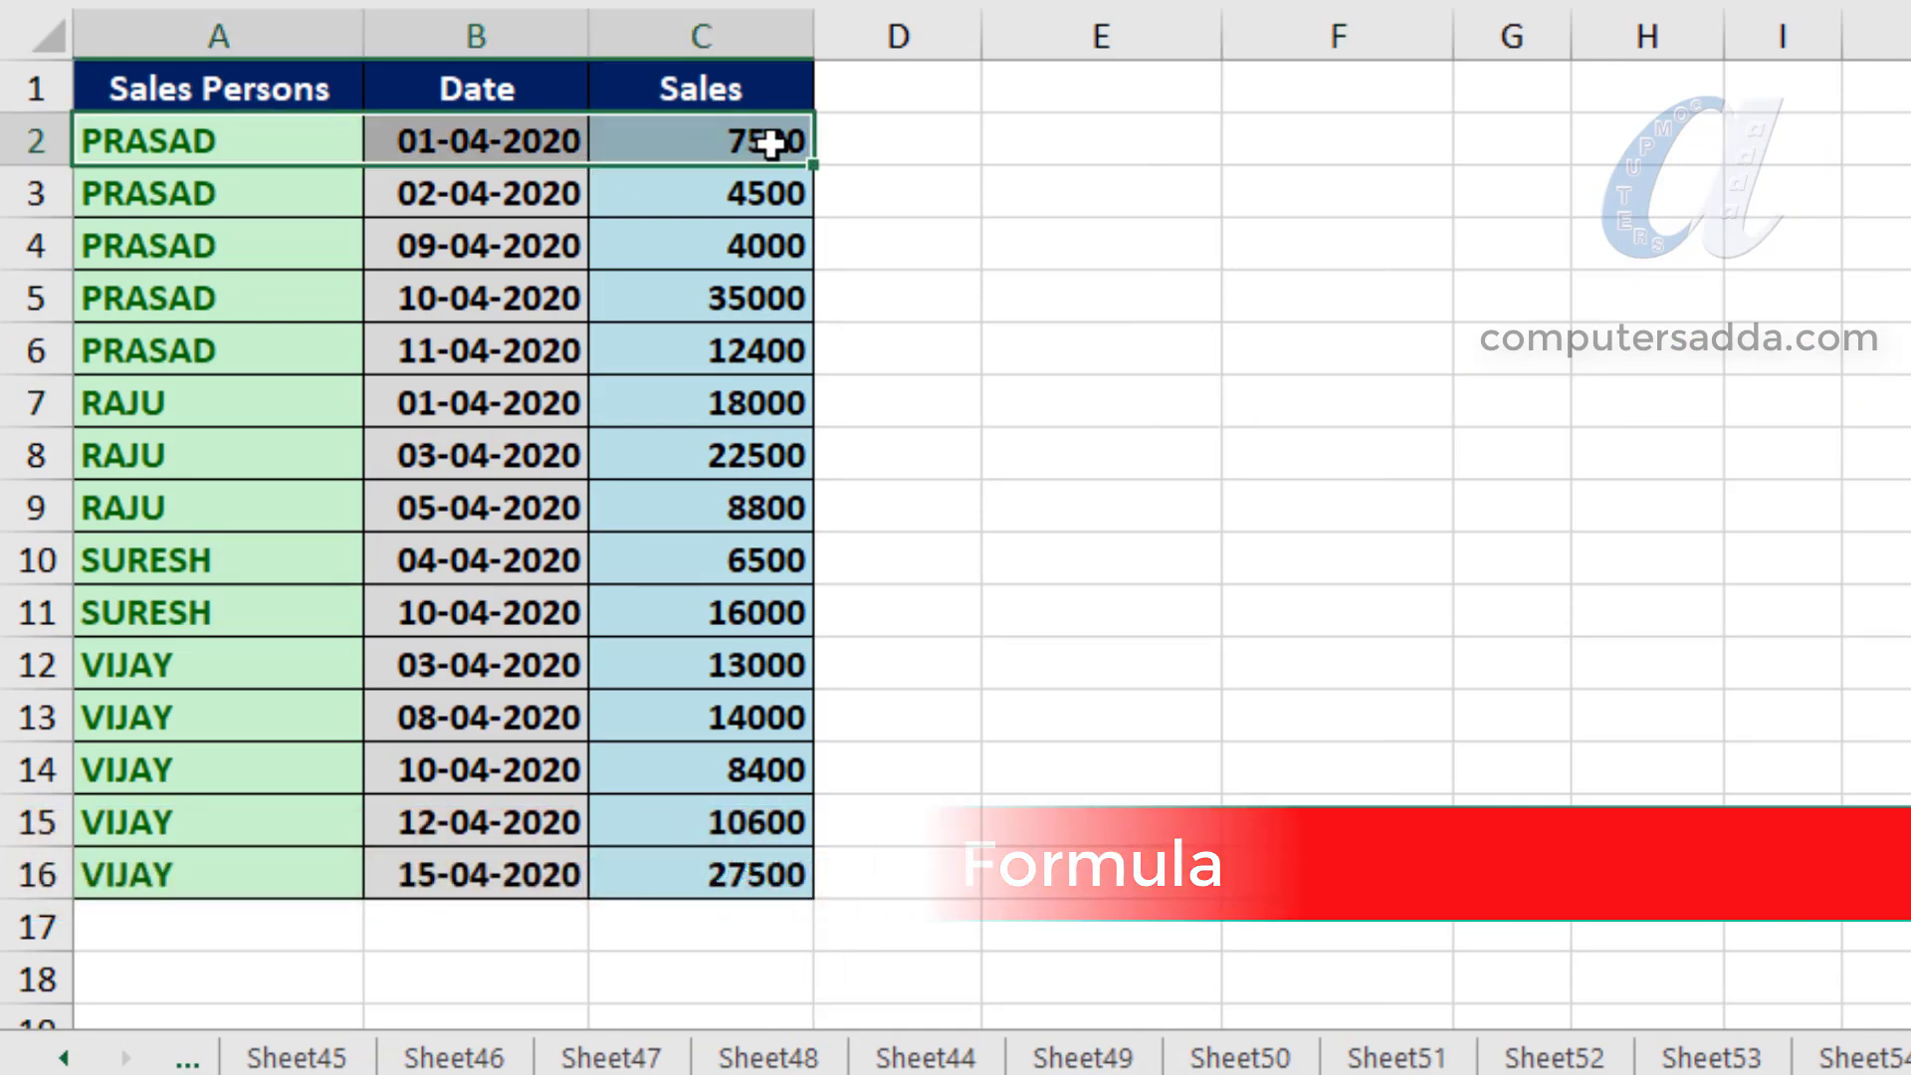
click(943, 140)
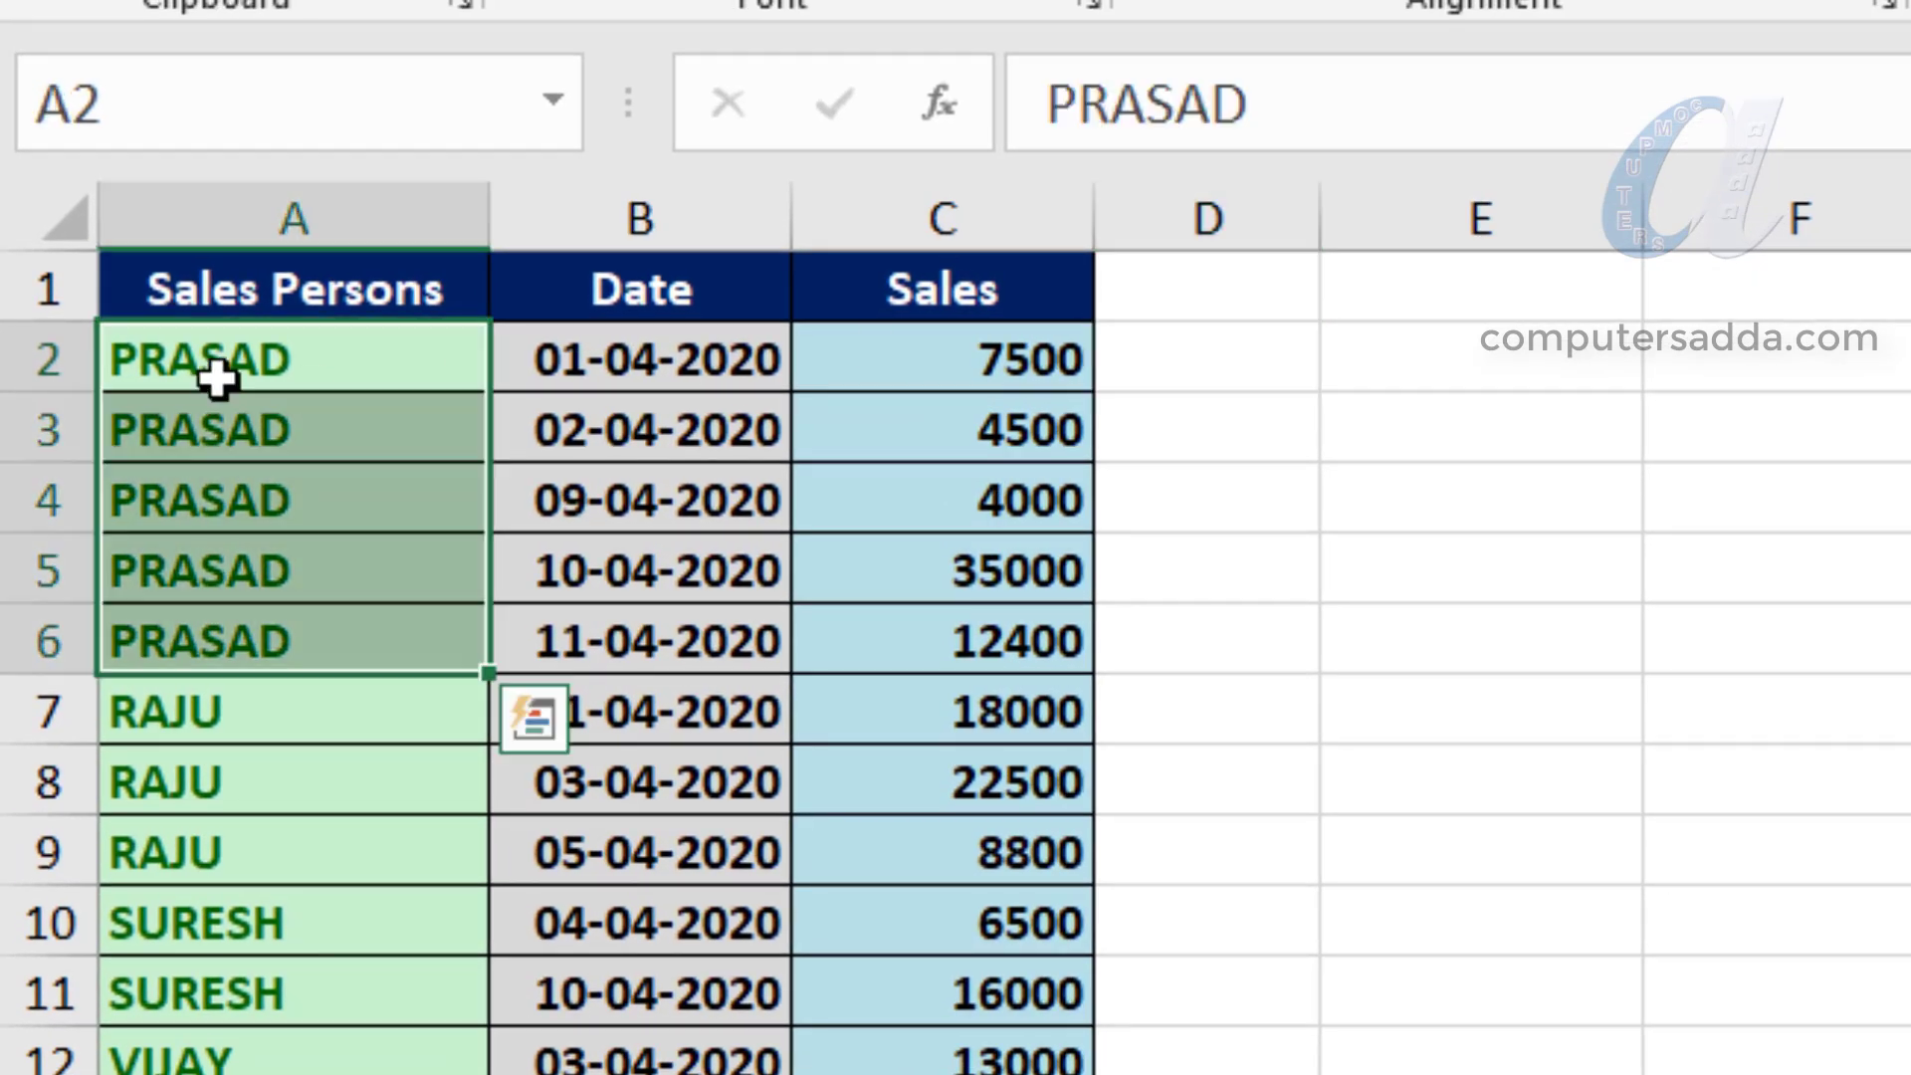
drag(251, 392, 248, 657)
click(1041, 354)
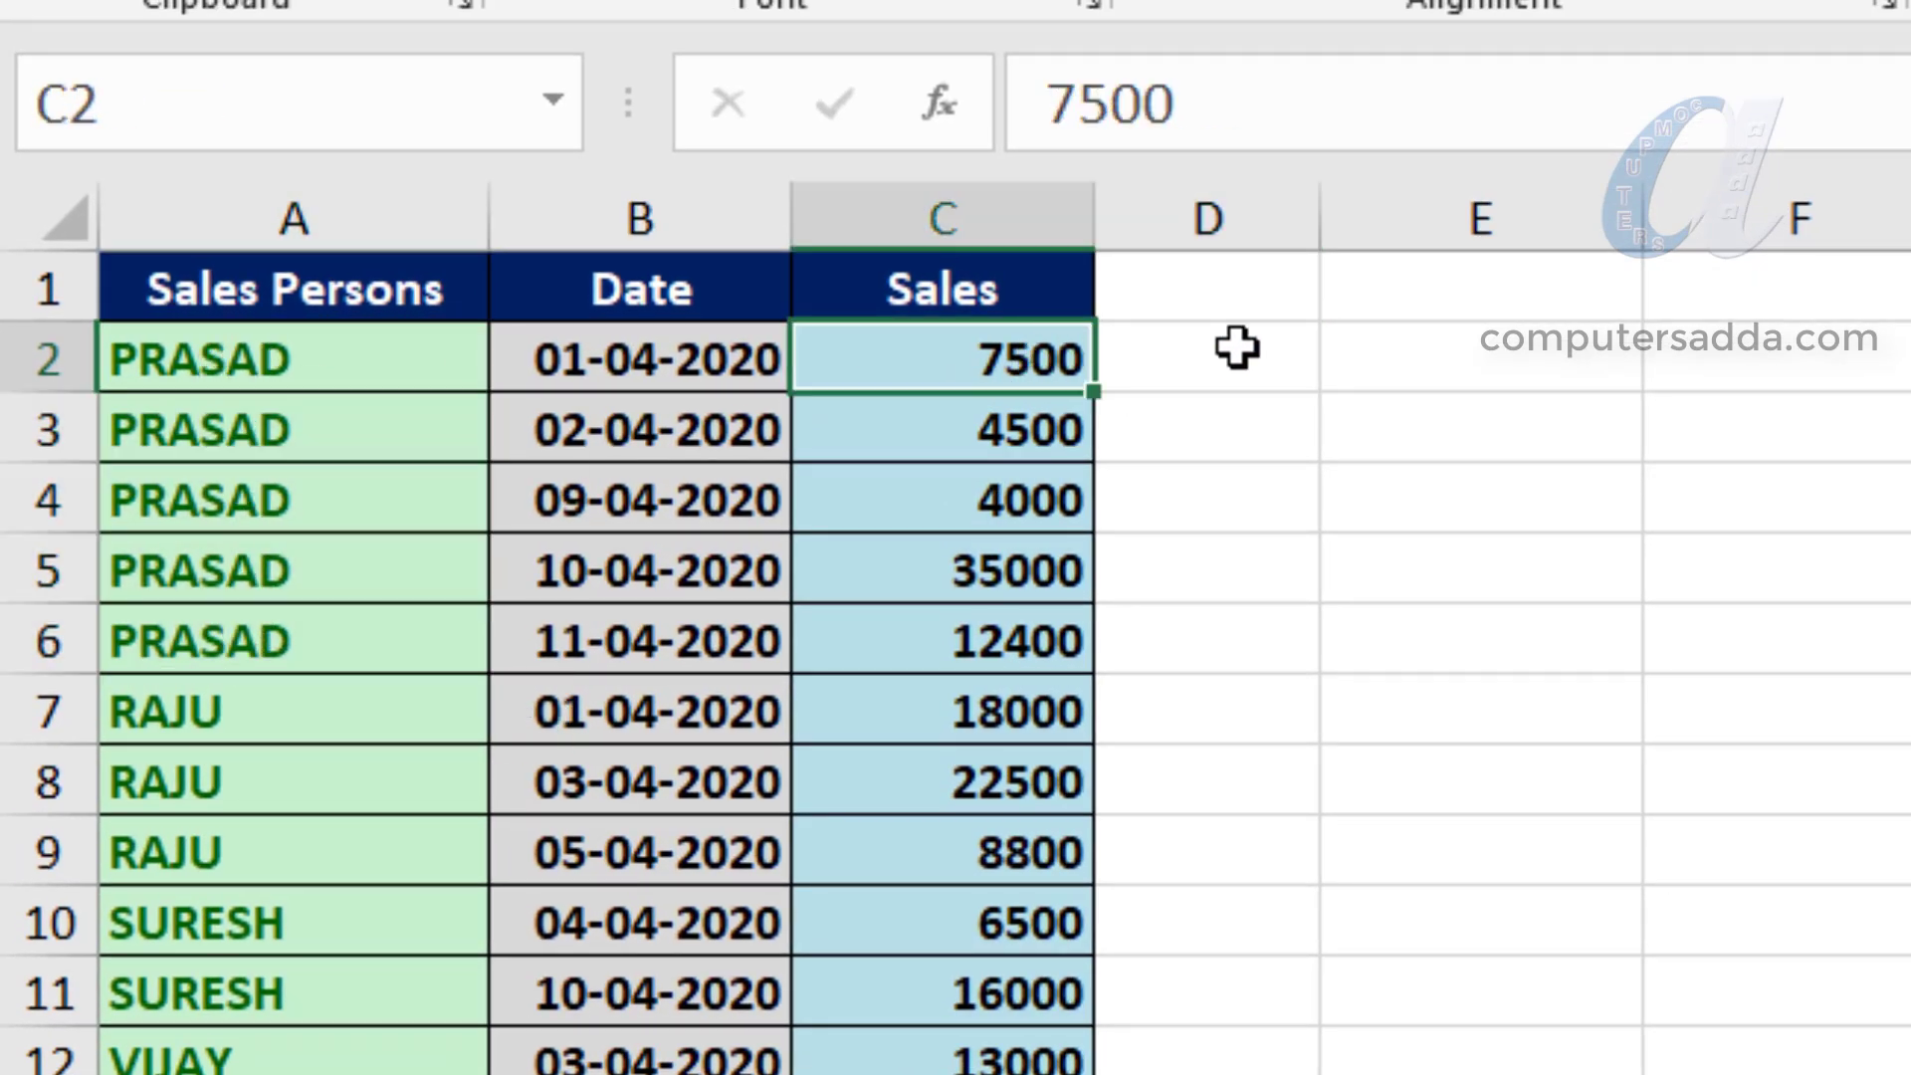
- Start an IF formula in D2 that tests A2=A1 and returns empty text ("") when true
click(1239, 354)
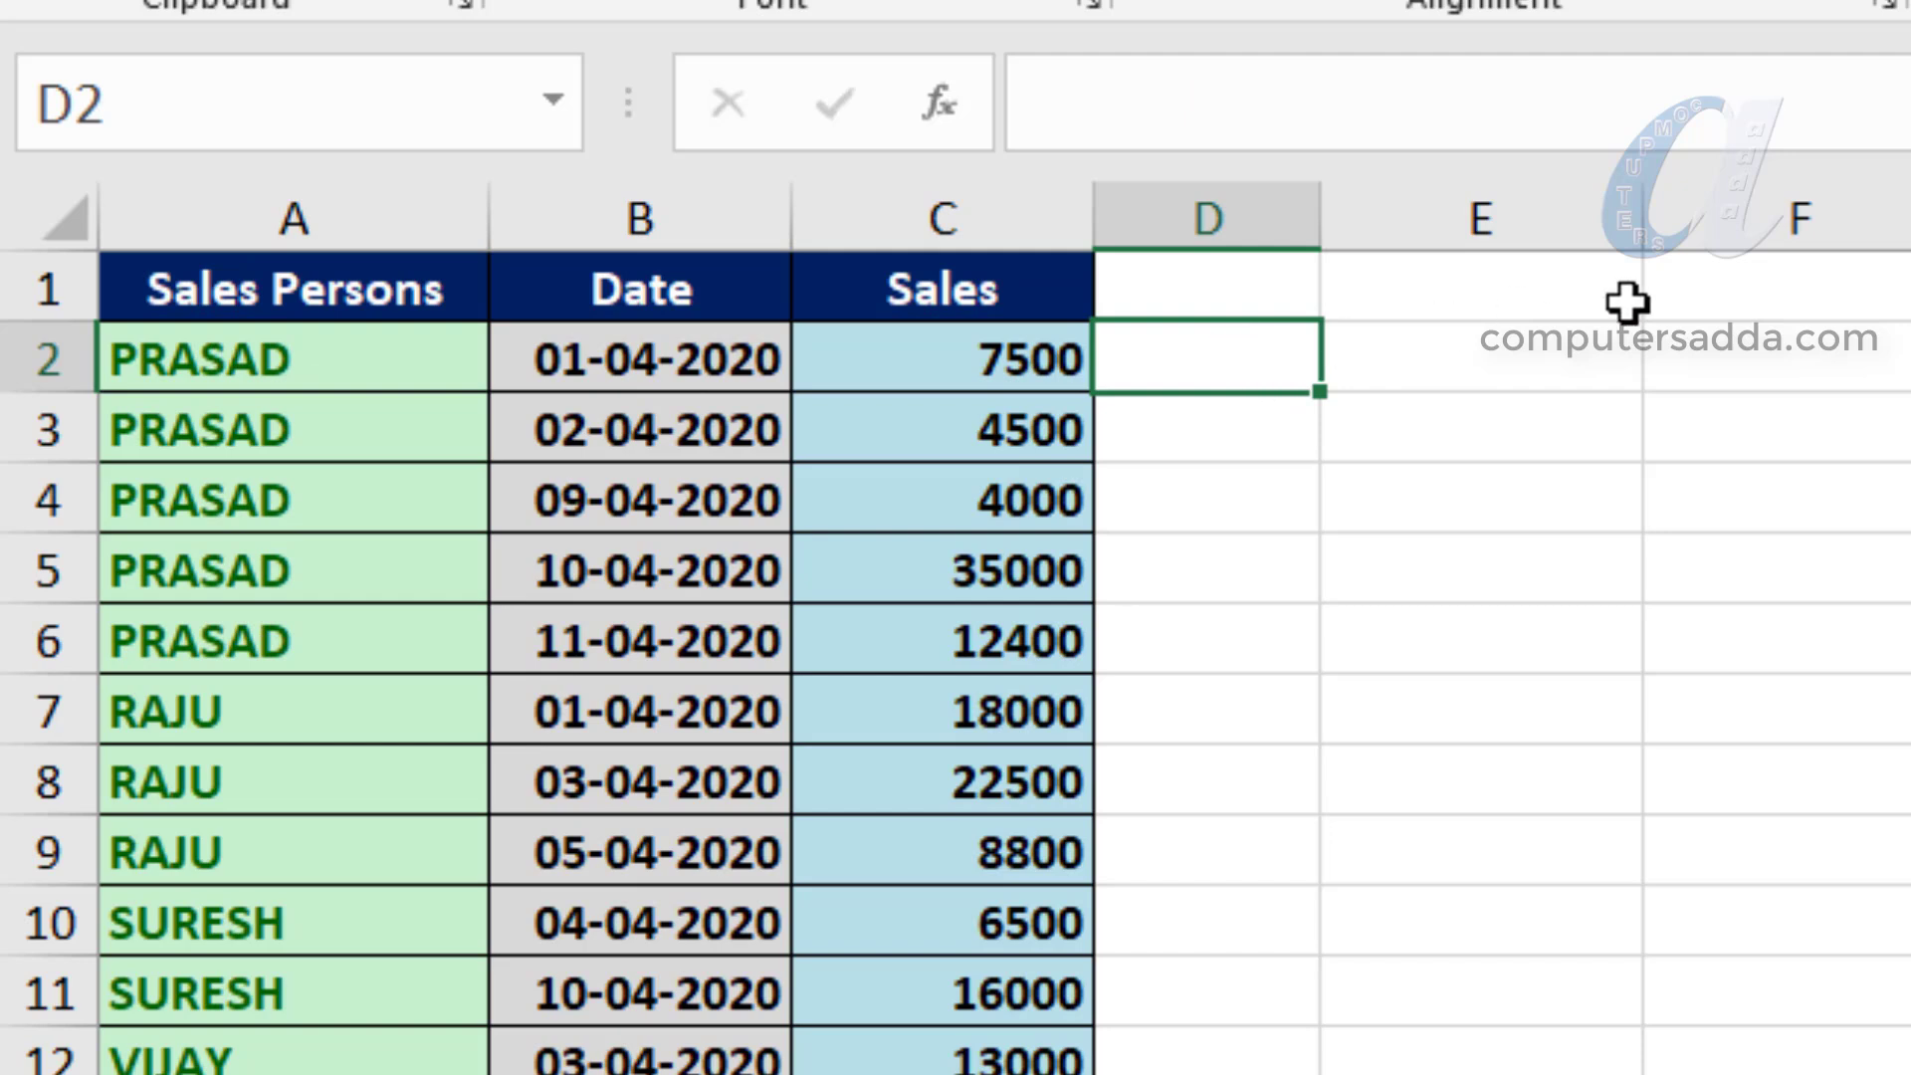
text(=if)
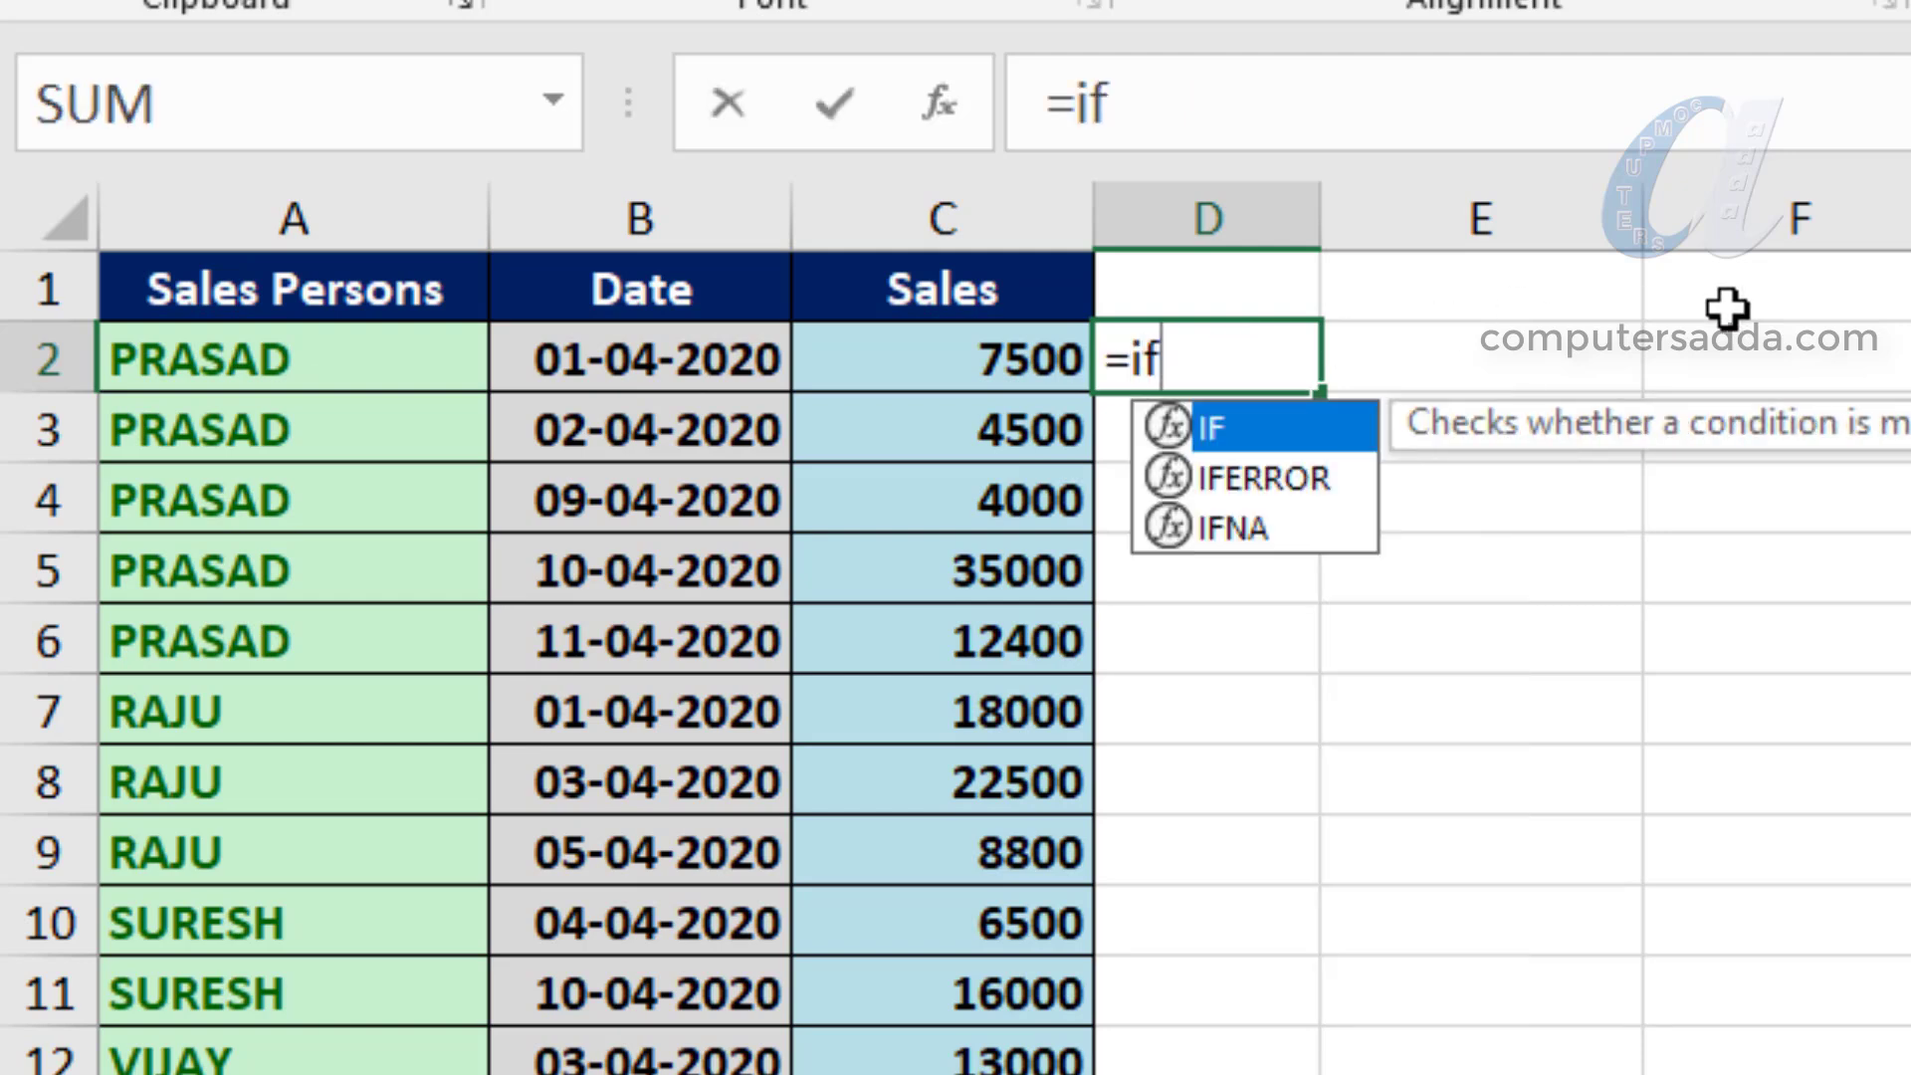
text(()
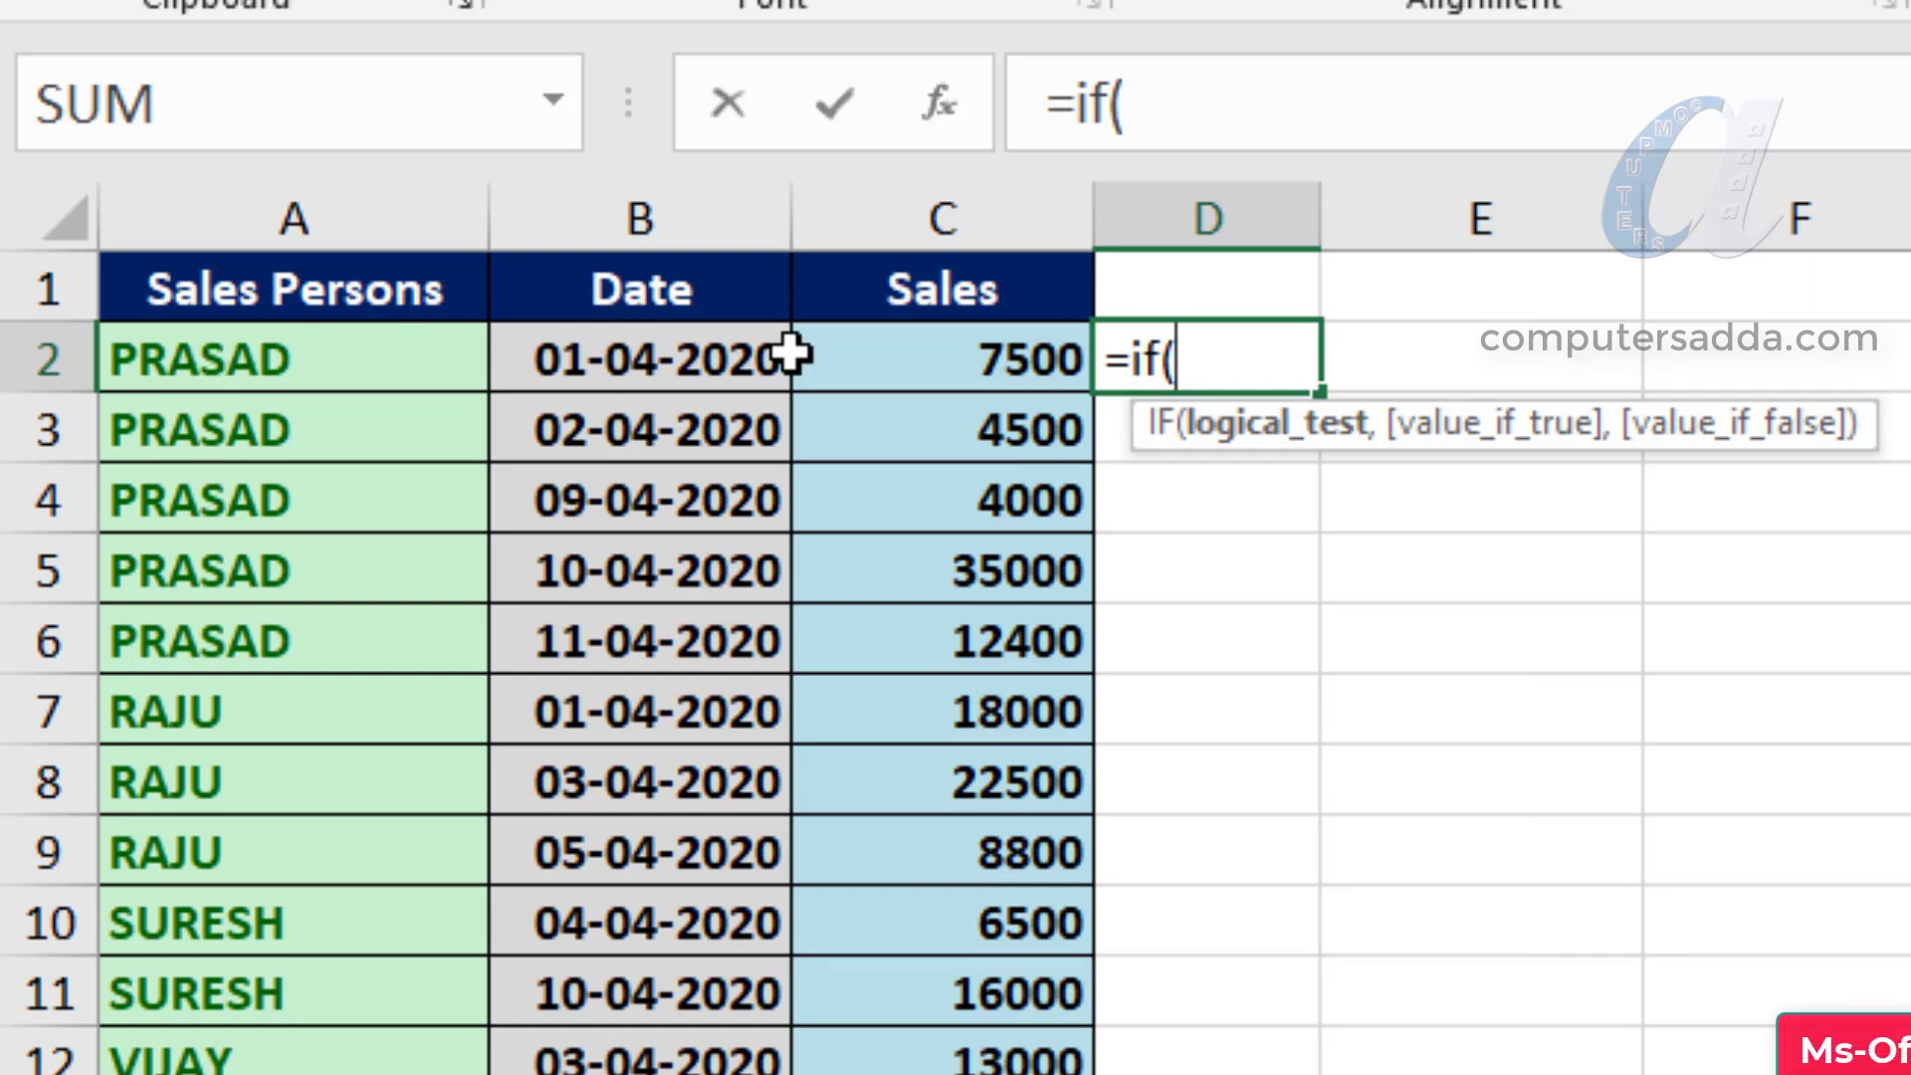
click(204, 356)
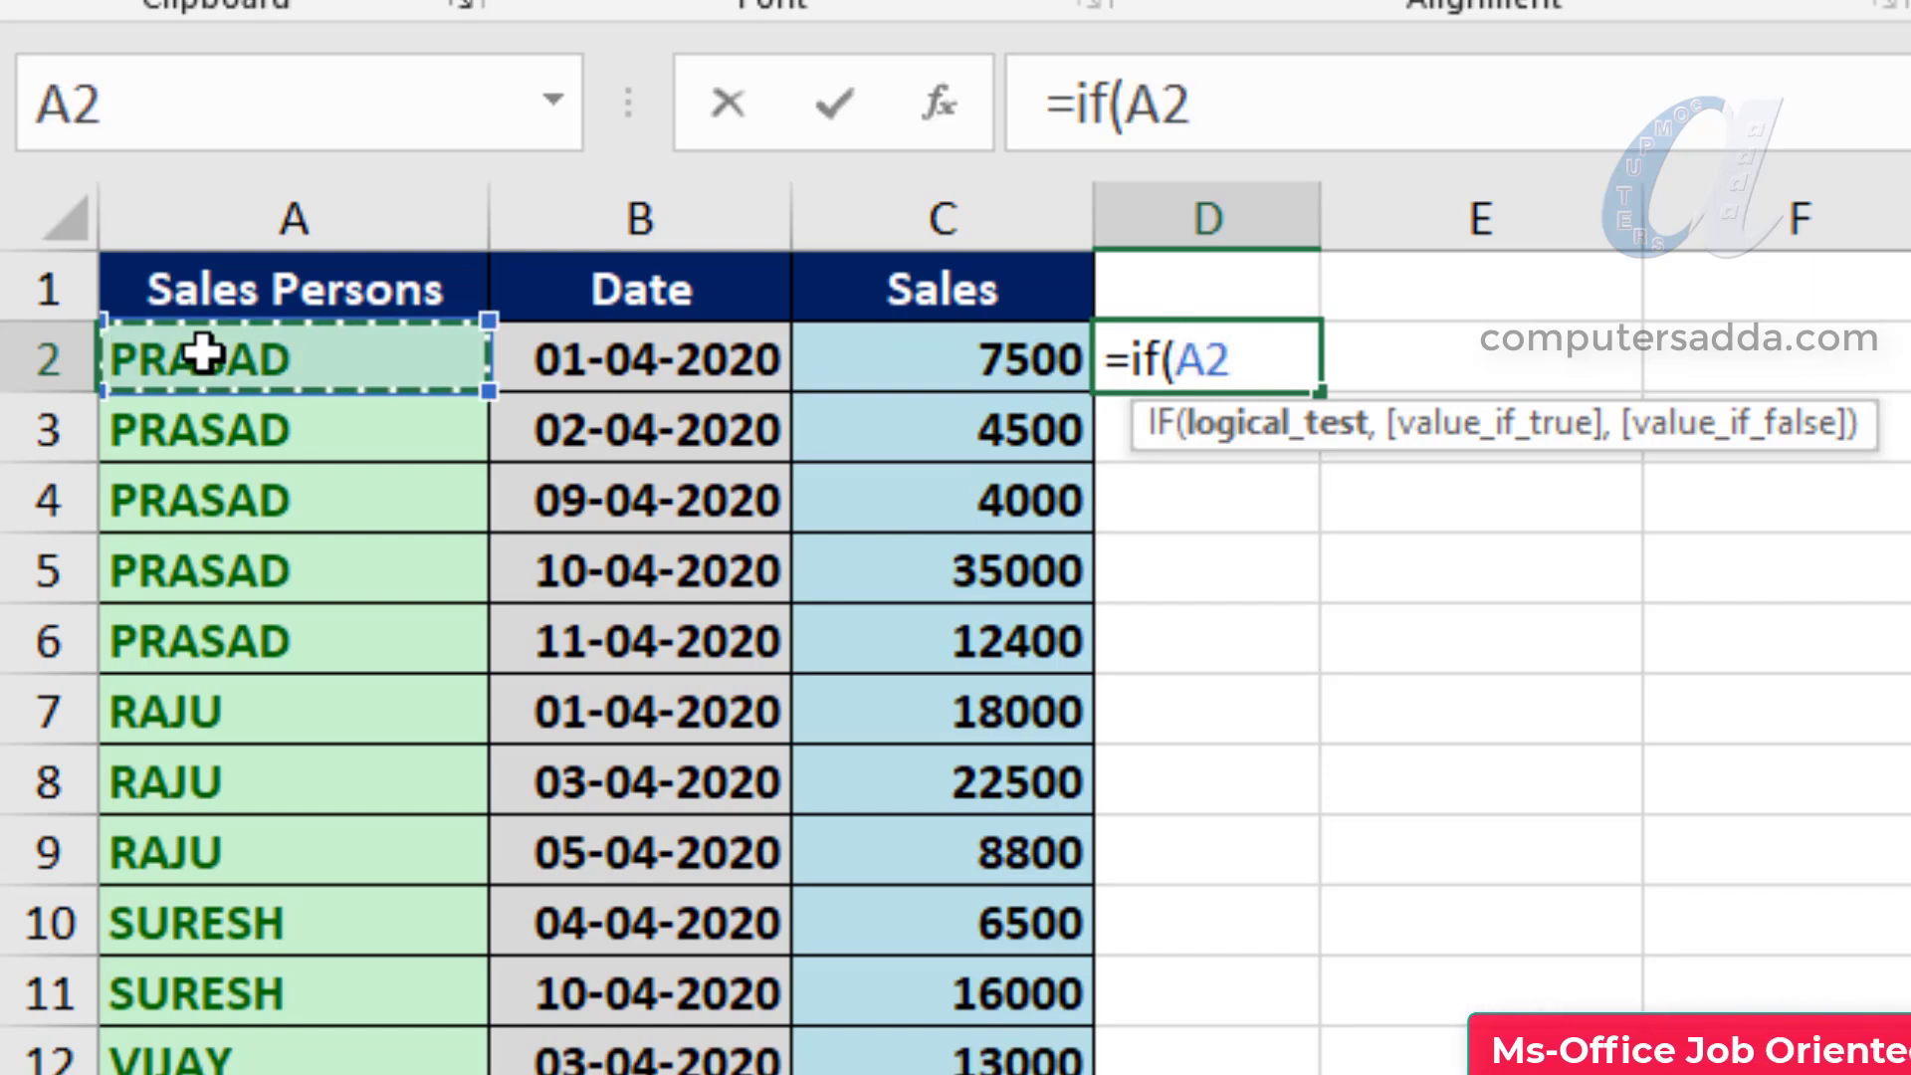
text(=)
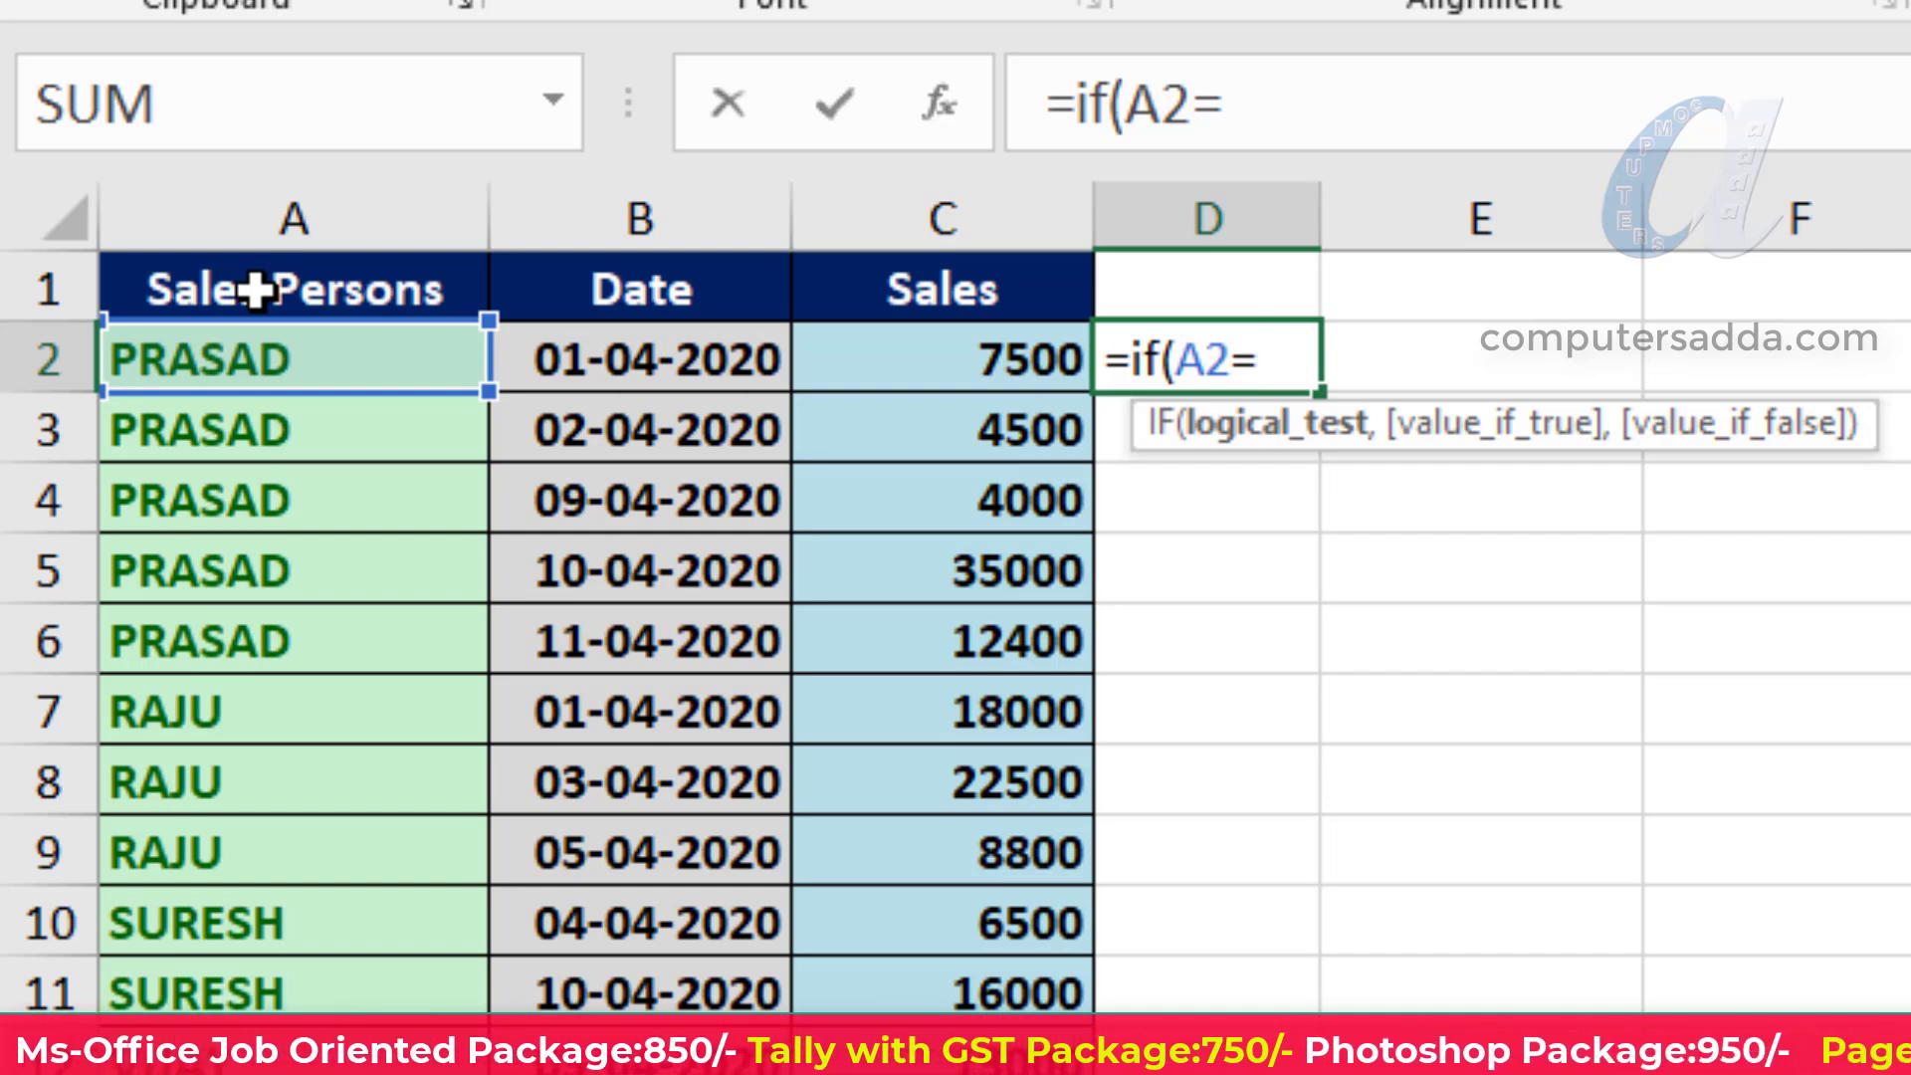
click(256, 291)
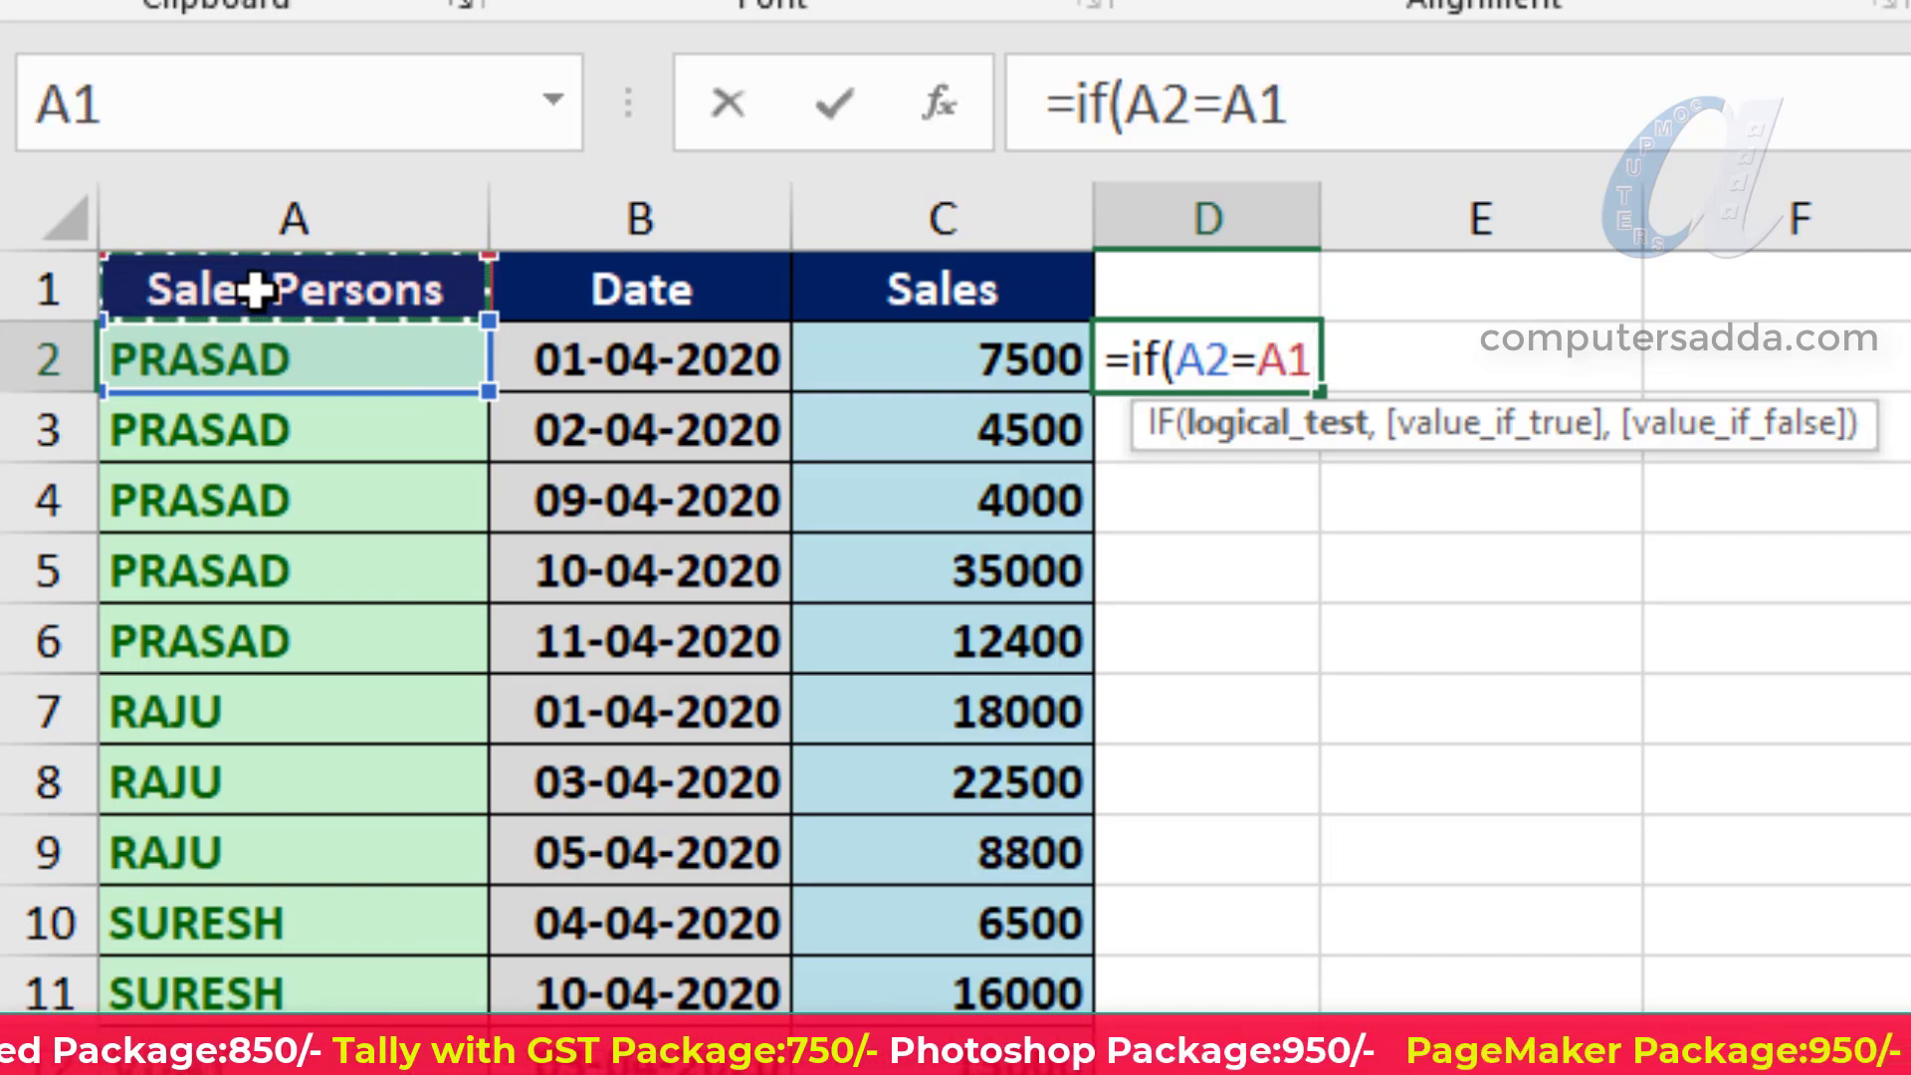
text(,)
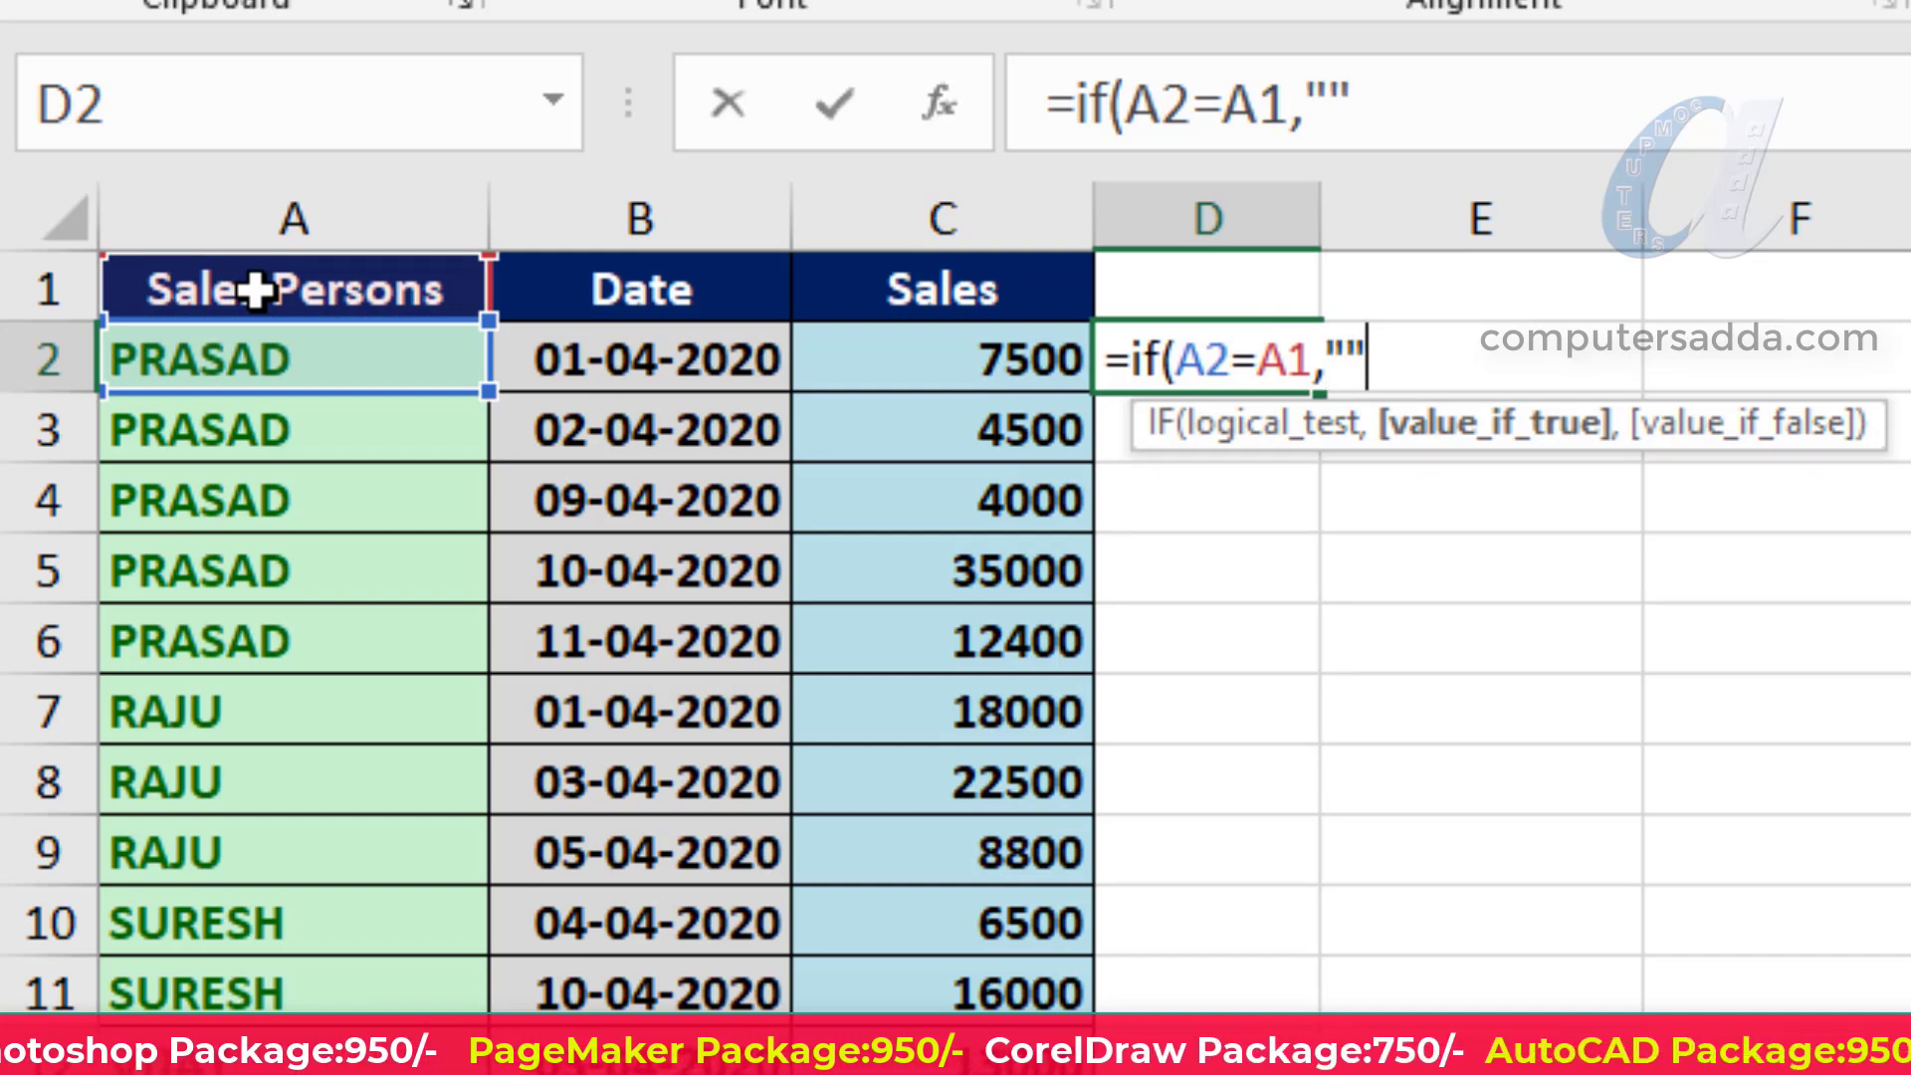
text("",)
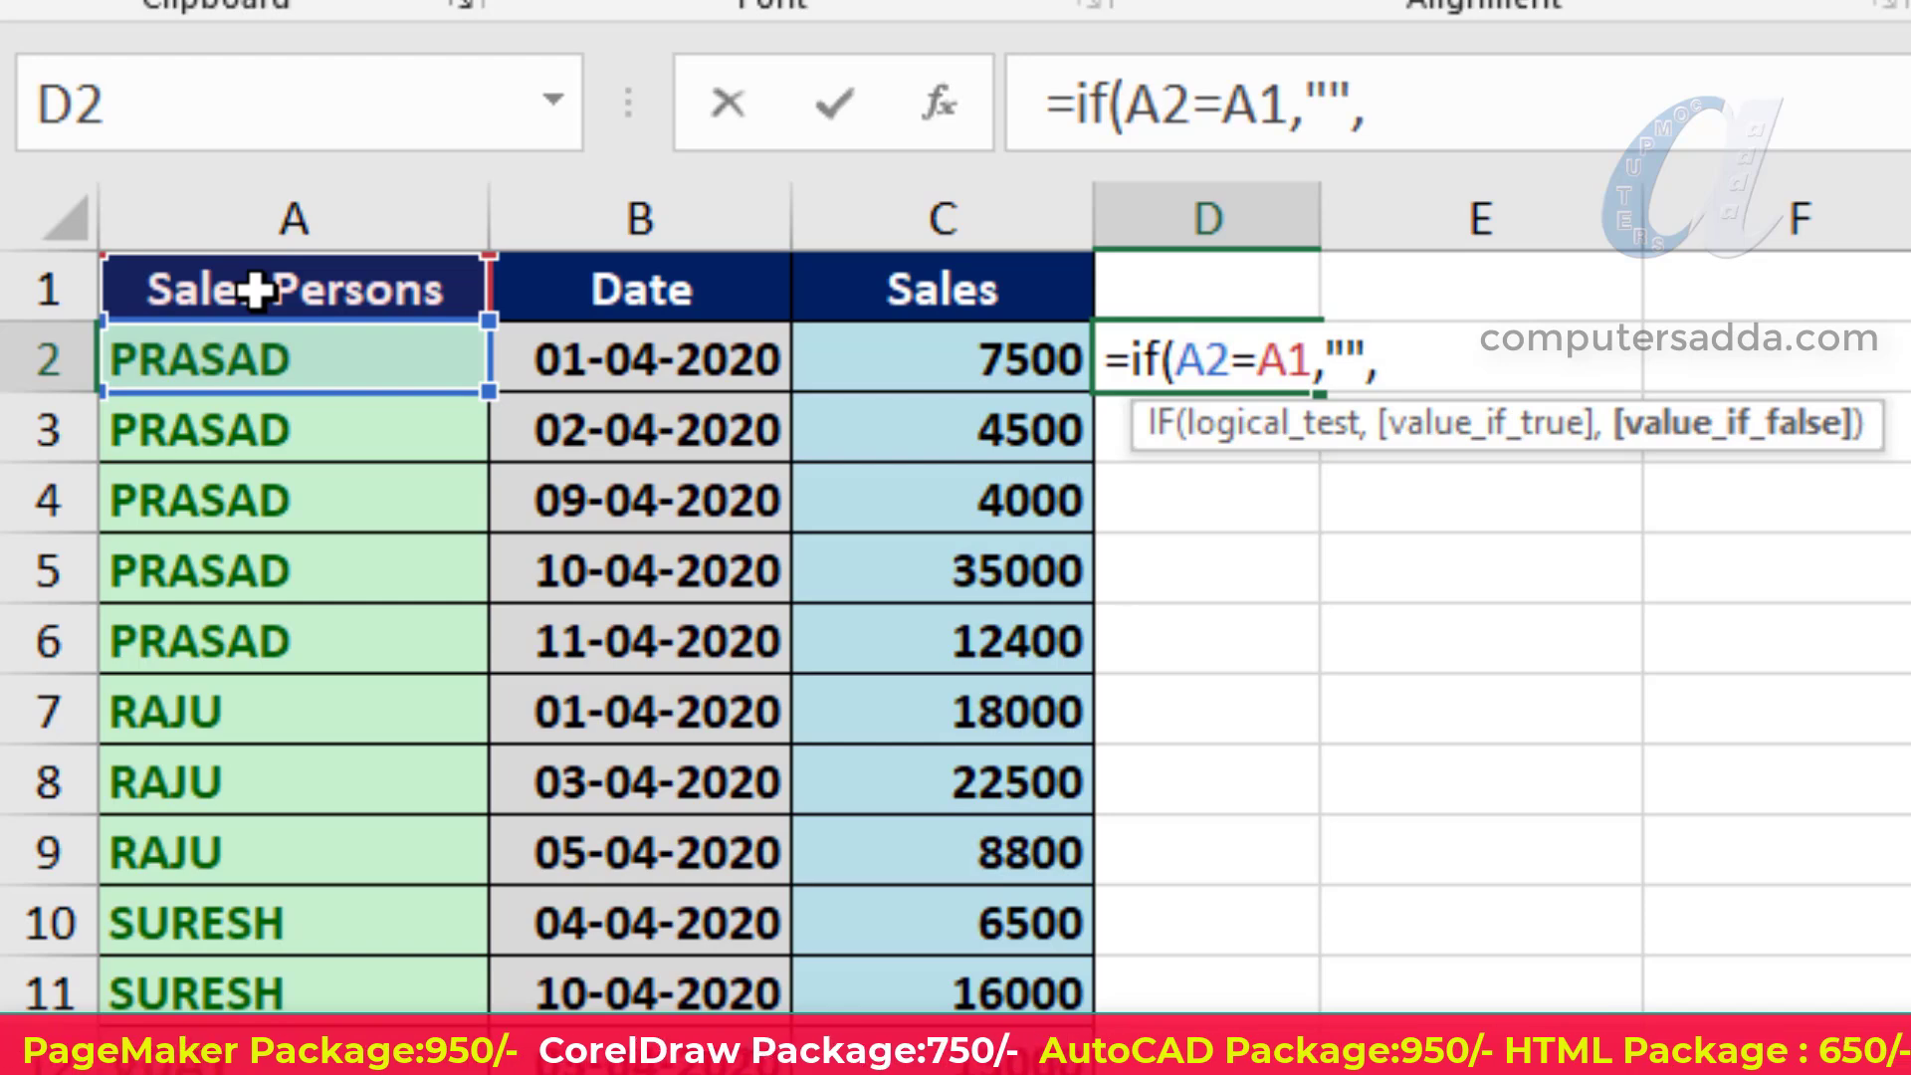
text(sumif)
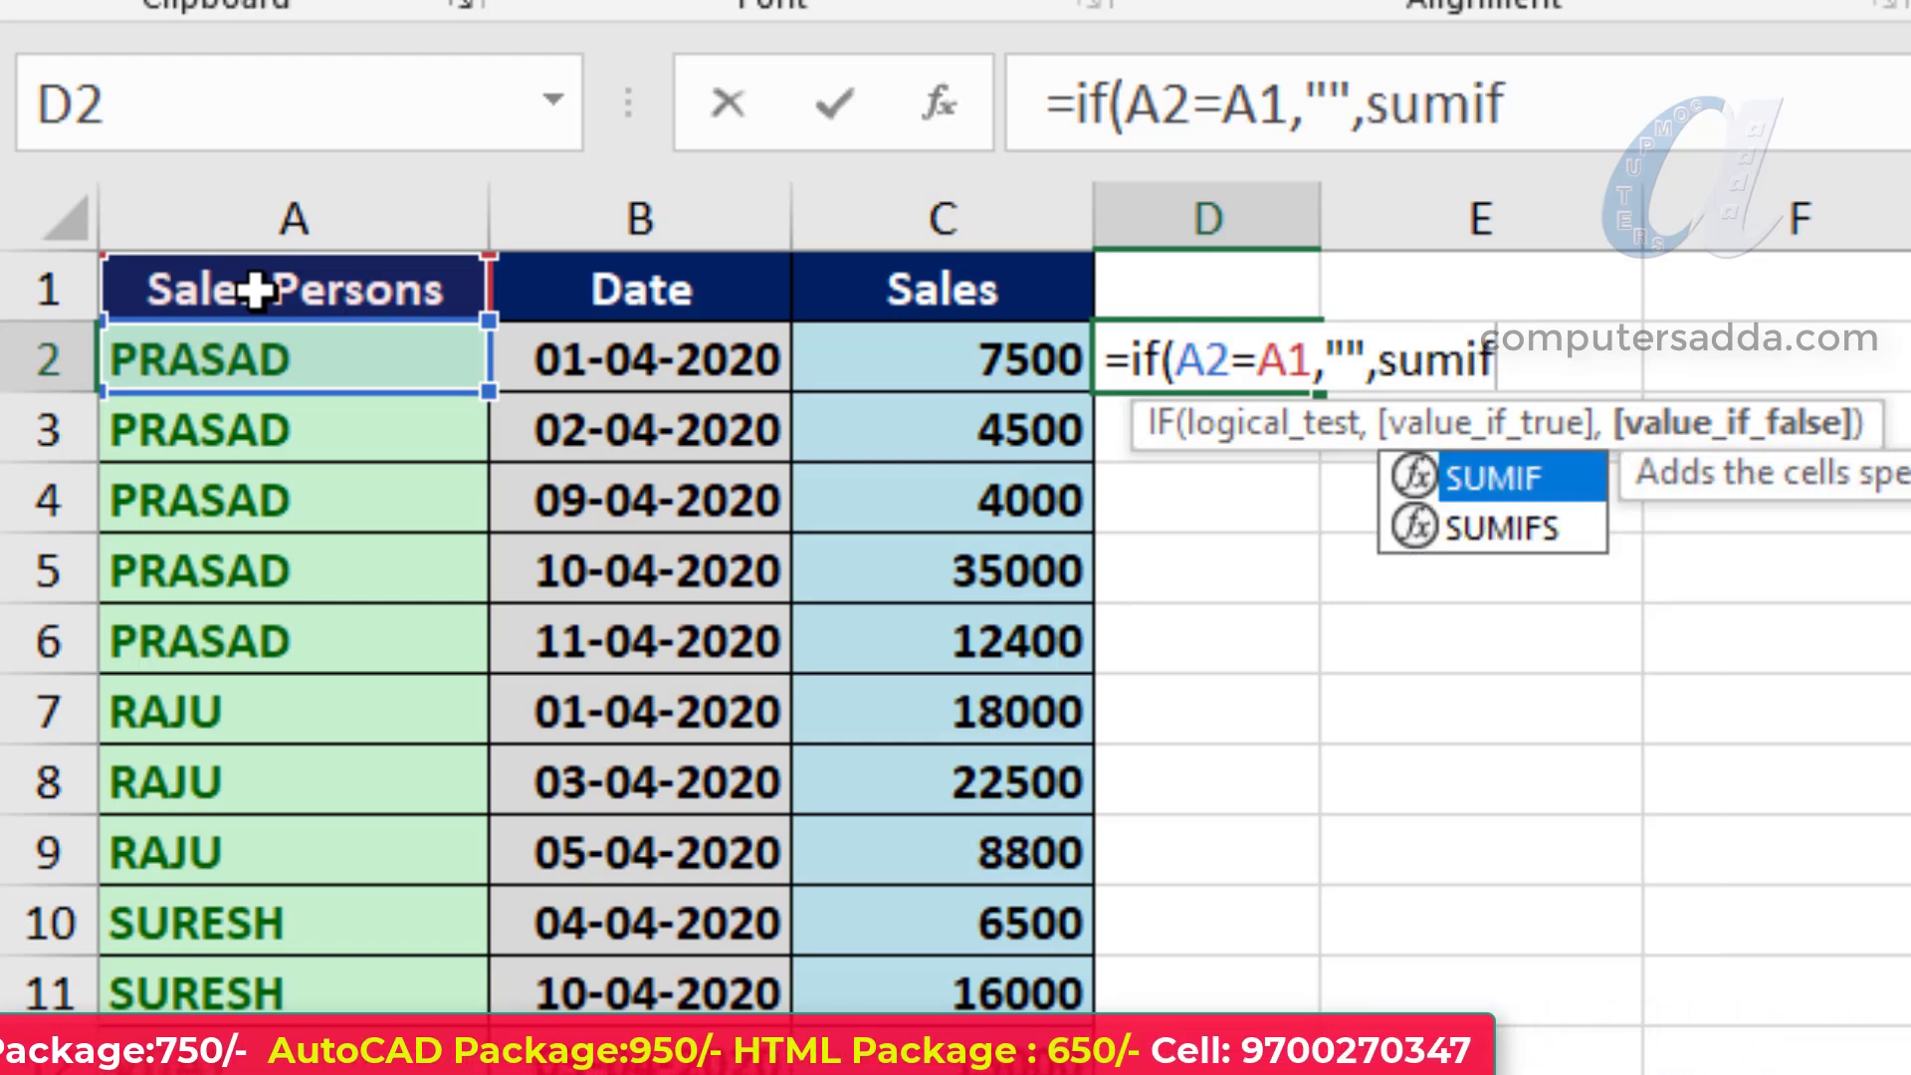
text(()
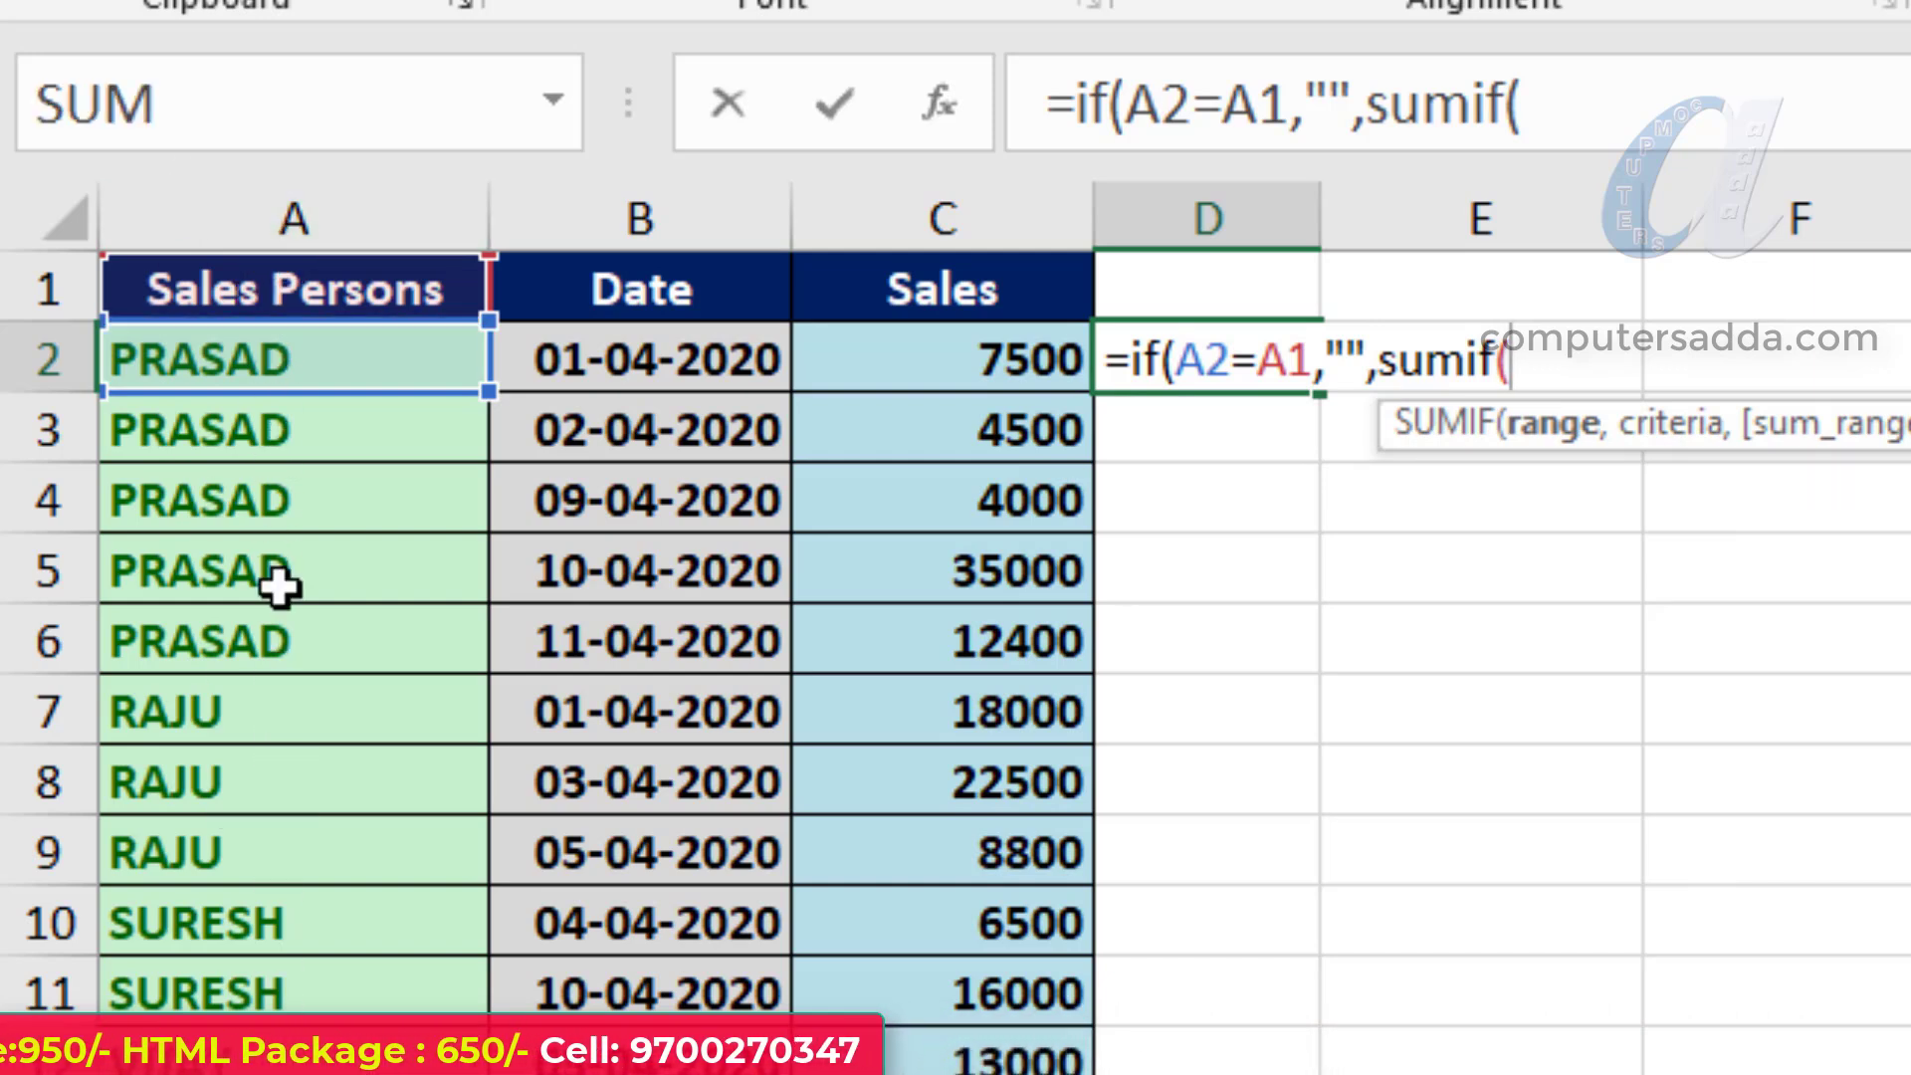
- Complete the D2 formula with SUMIF(A:A,A2,C:C) as the value if false and enter it
click(289, 217)
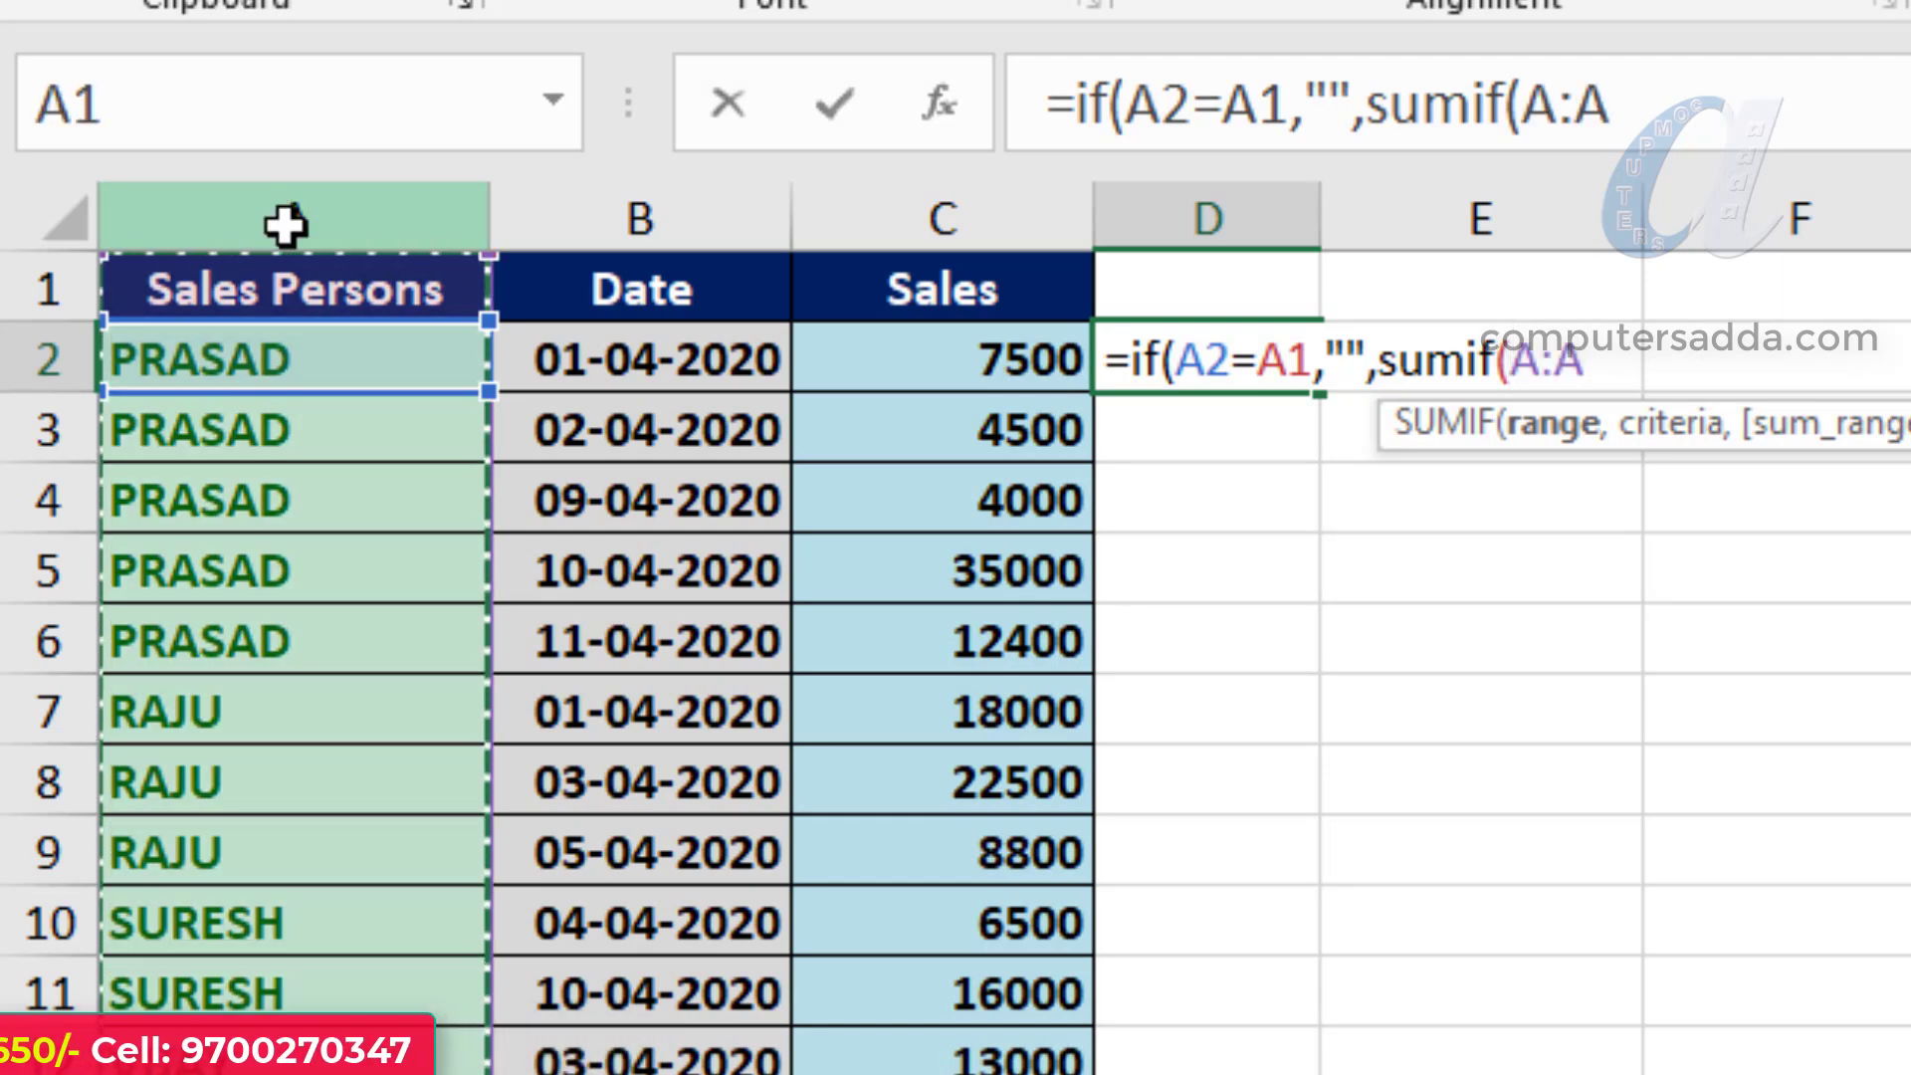
text(,)
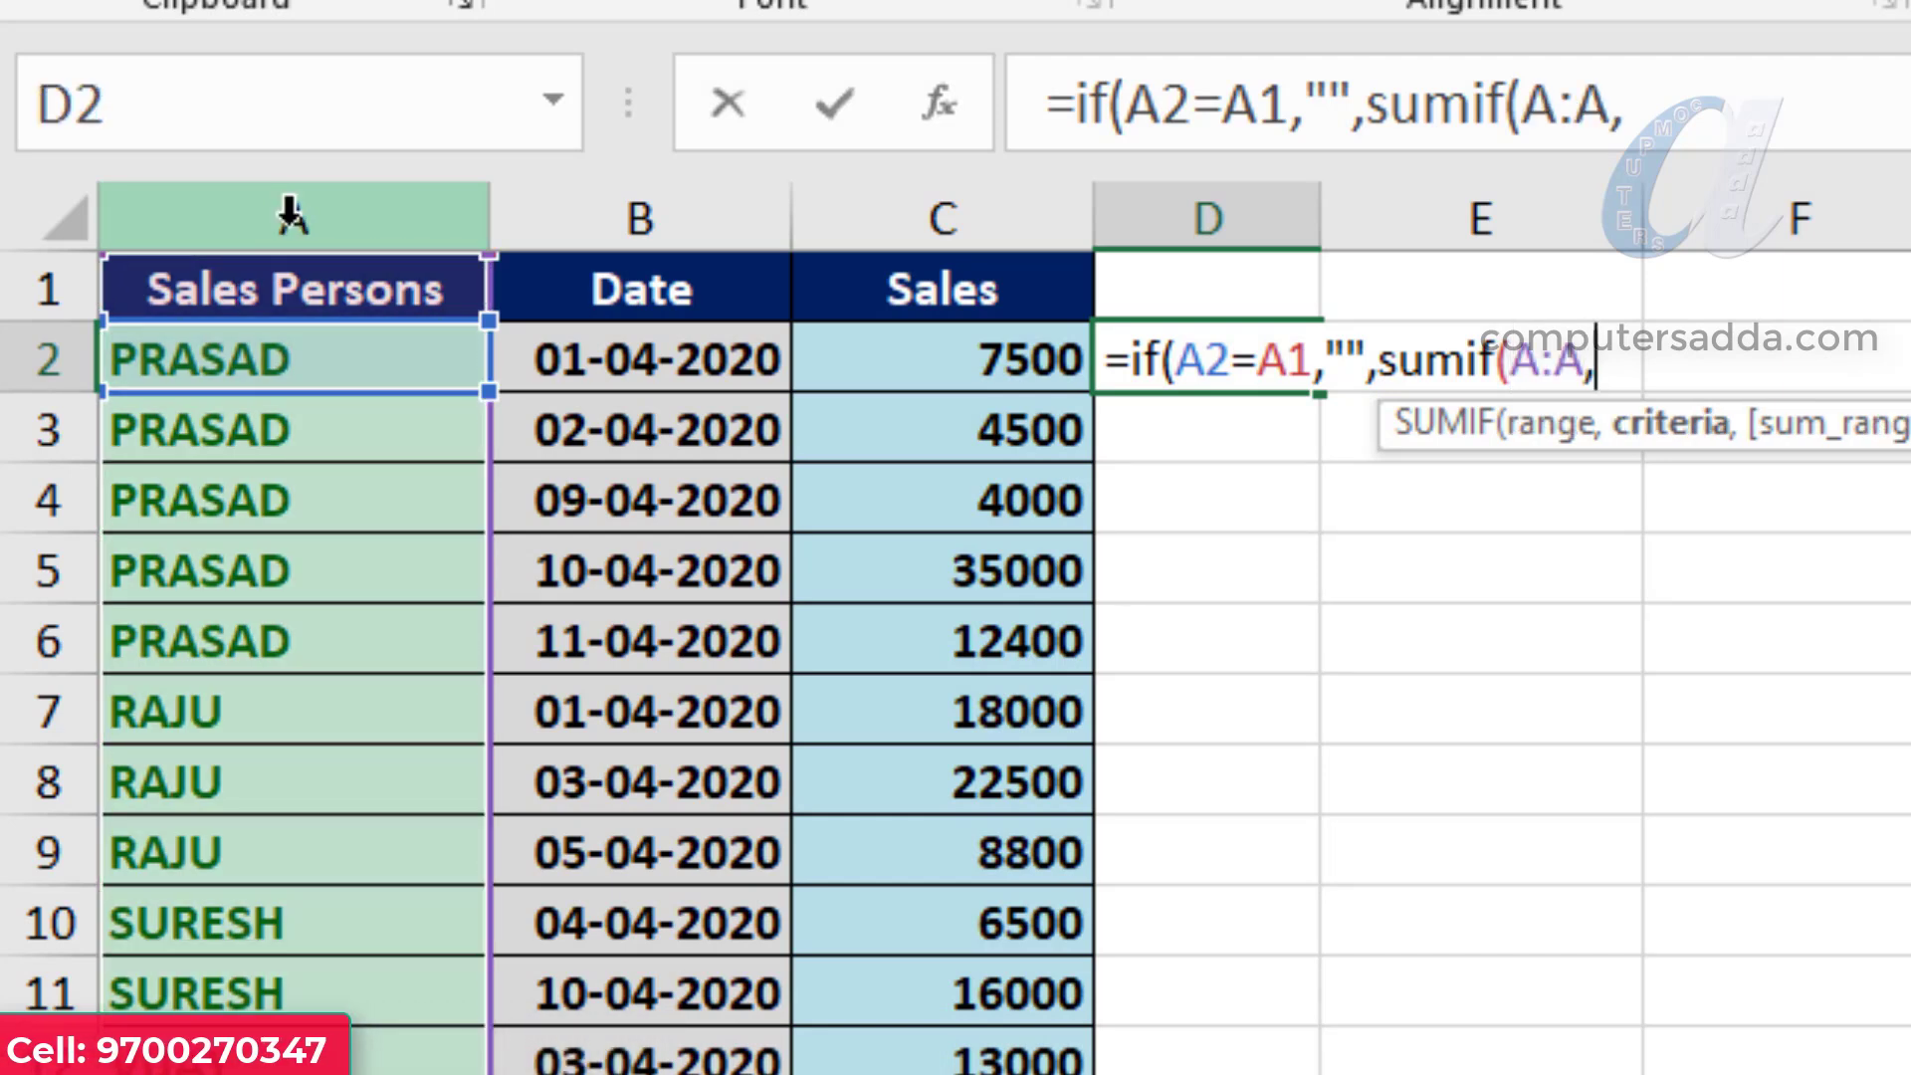
click(230, 362)
text(,)
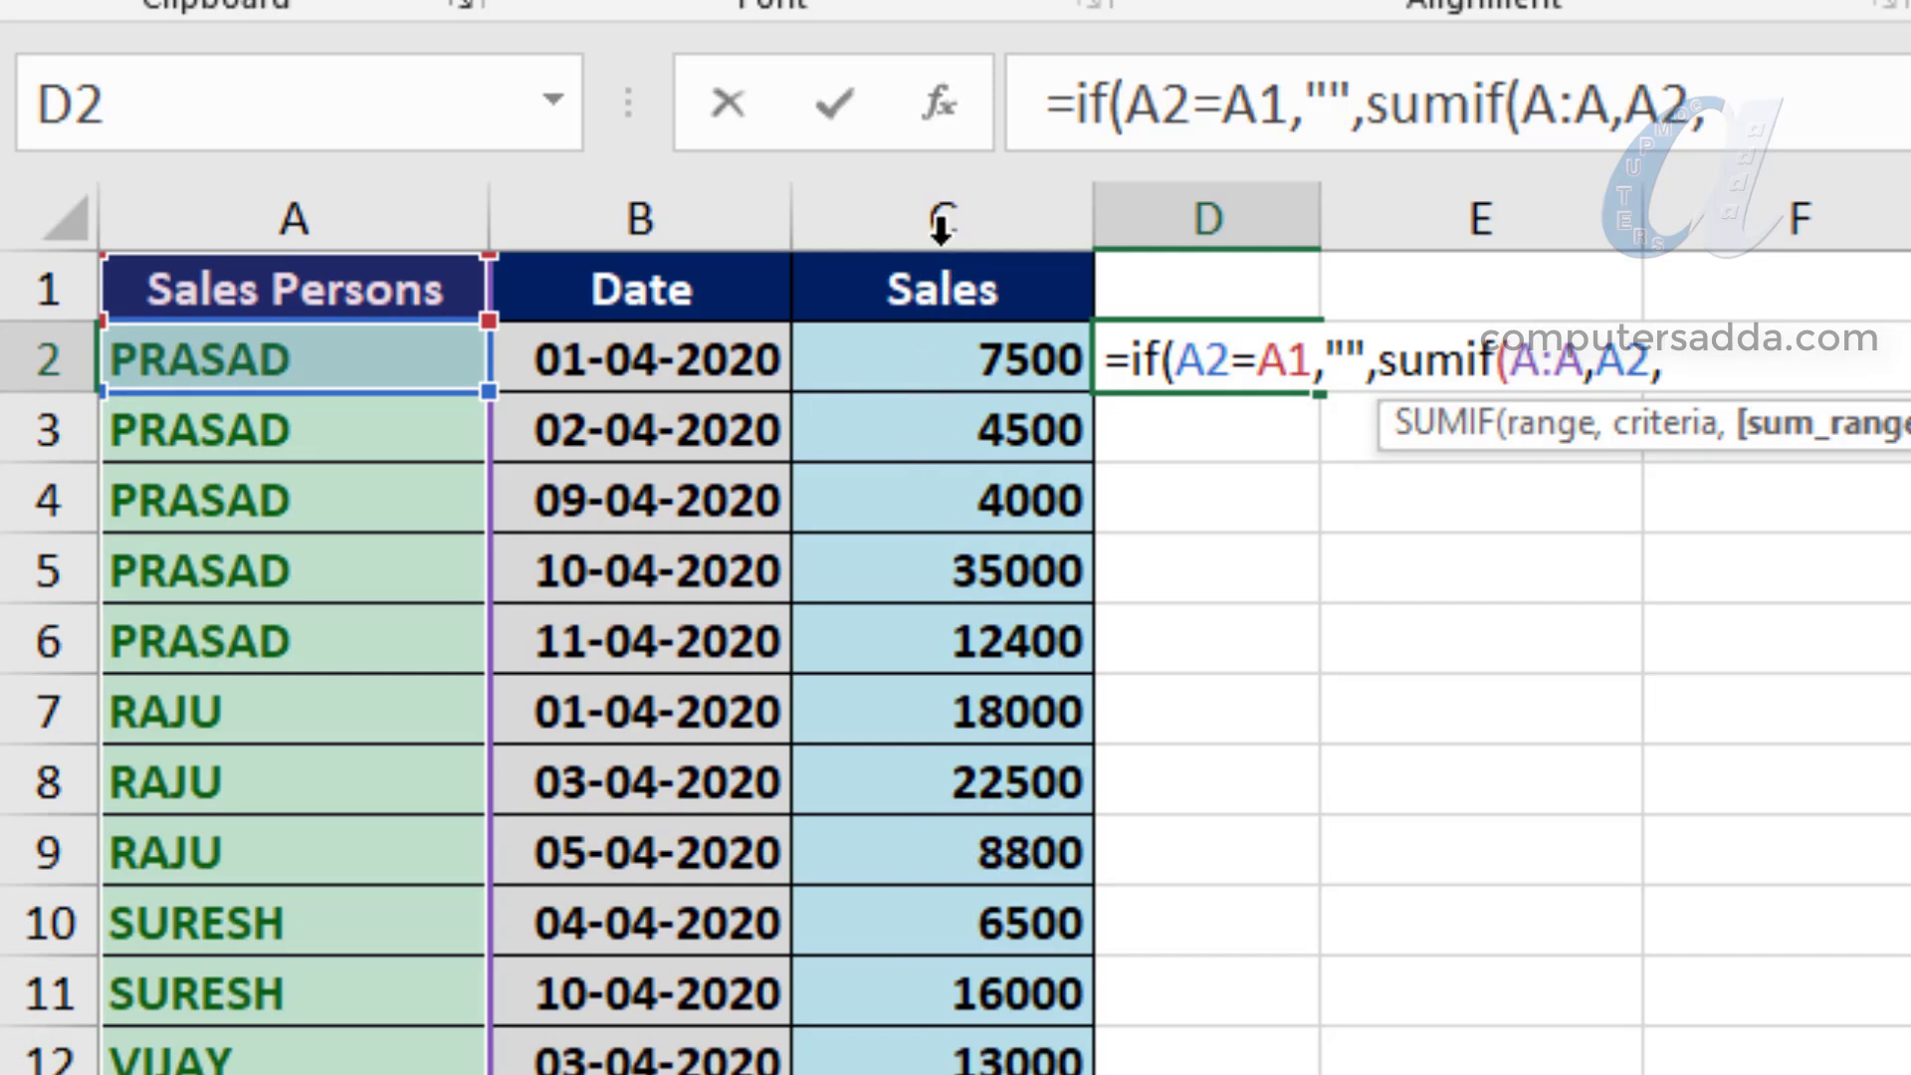
click(944, 209)
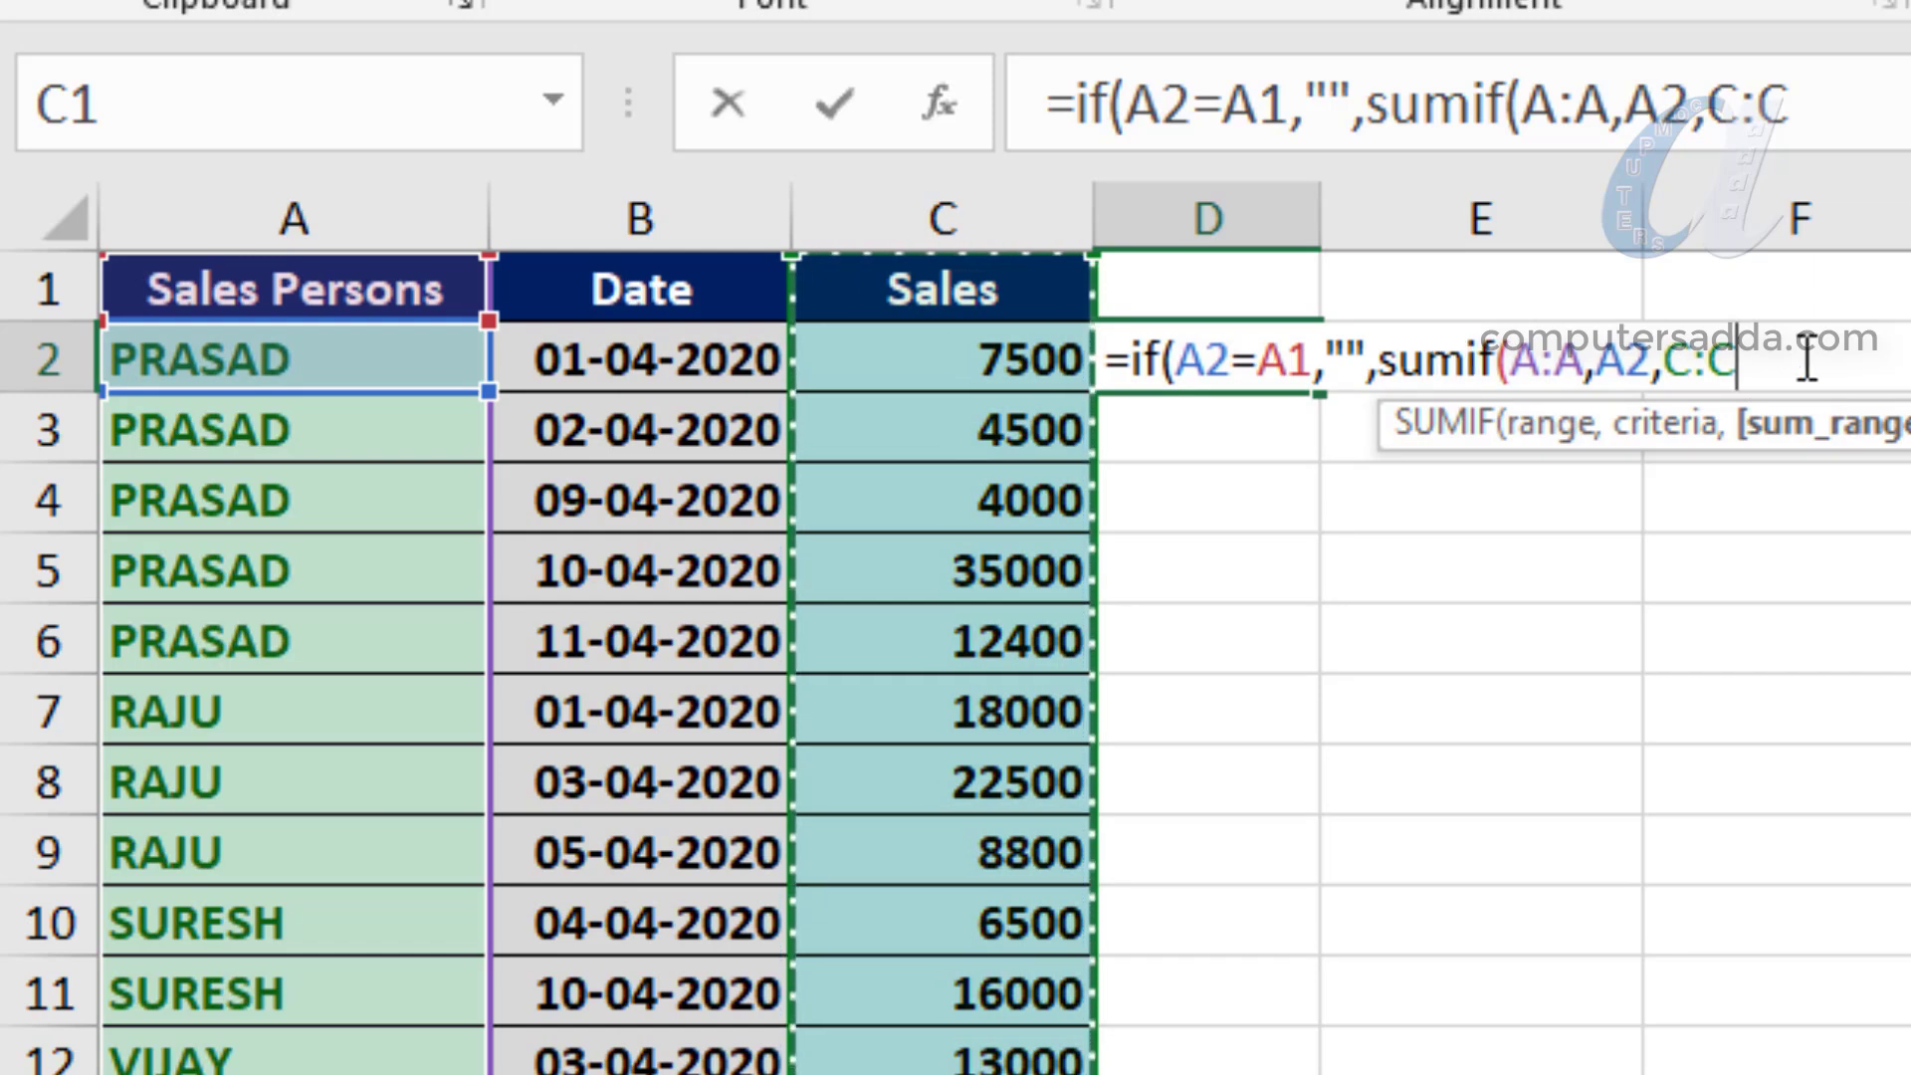
text())
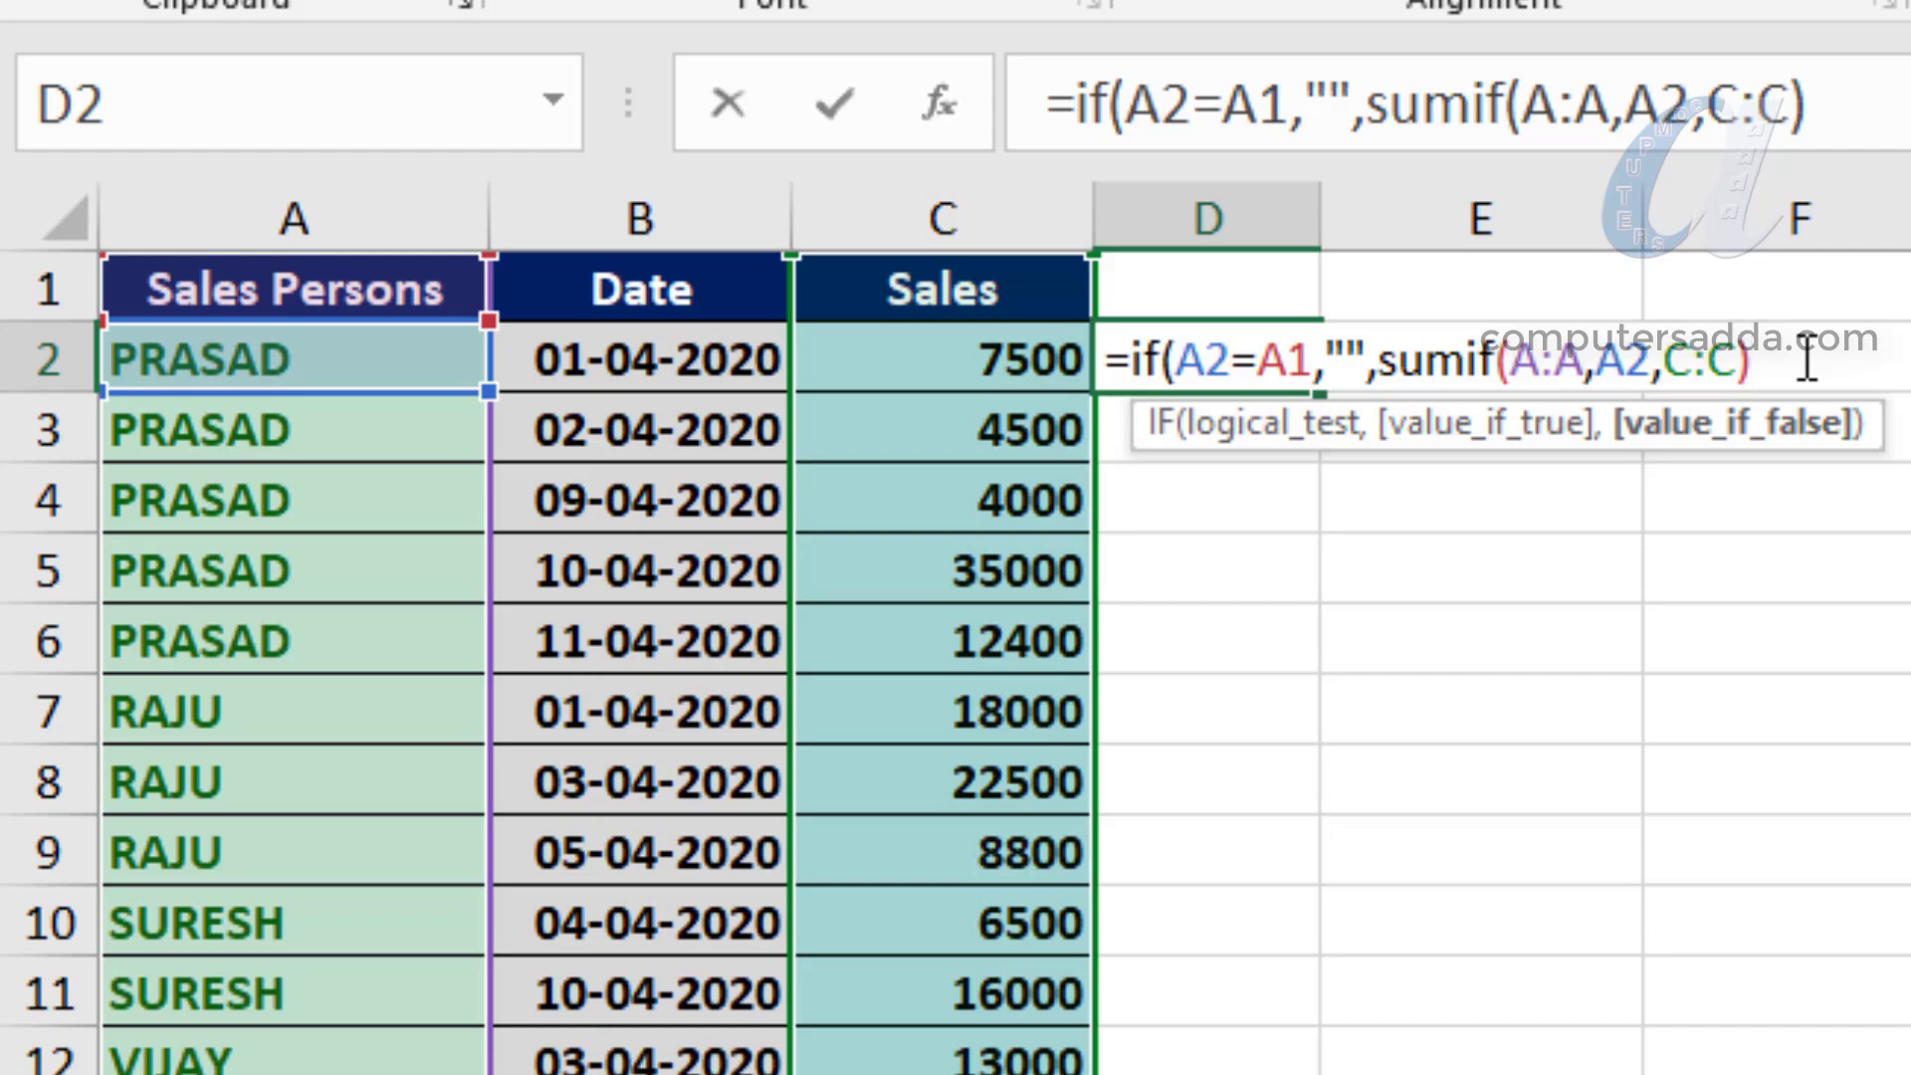
text())
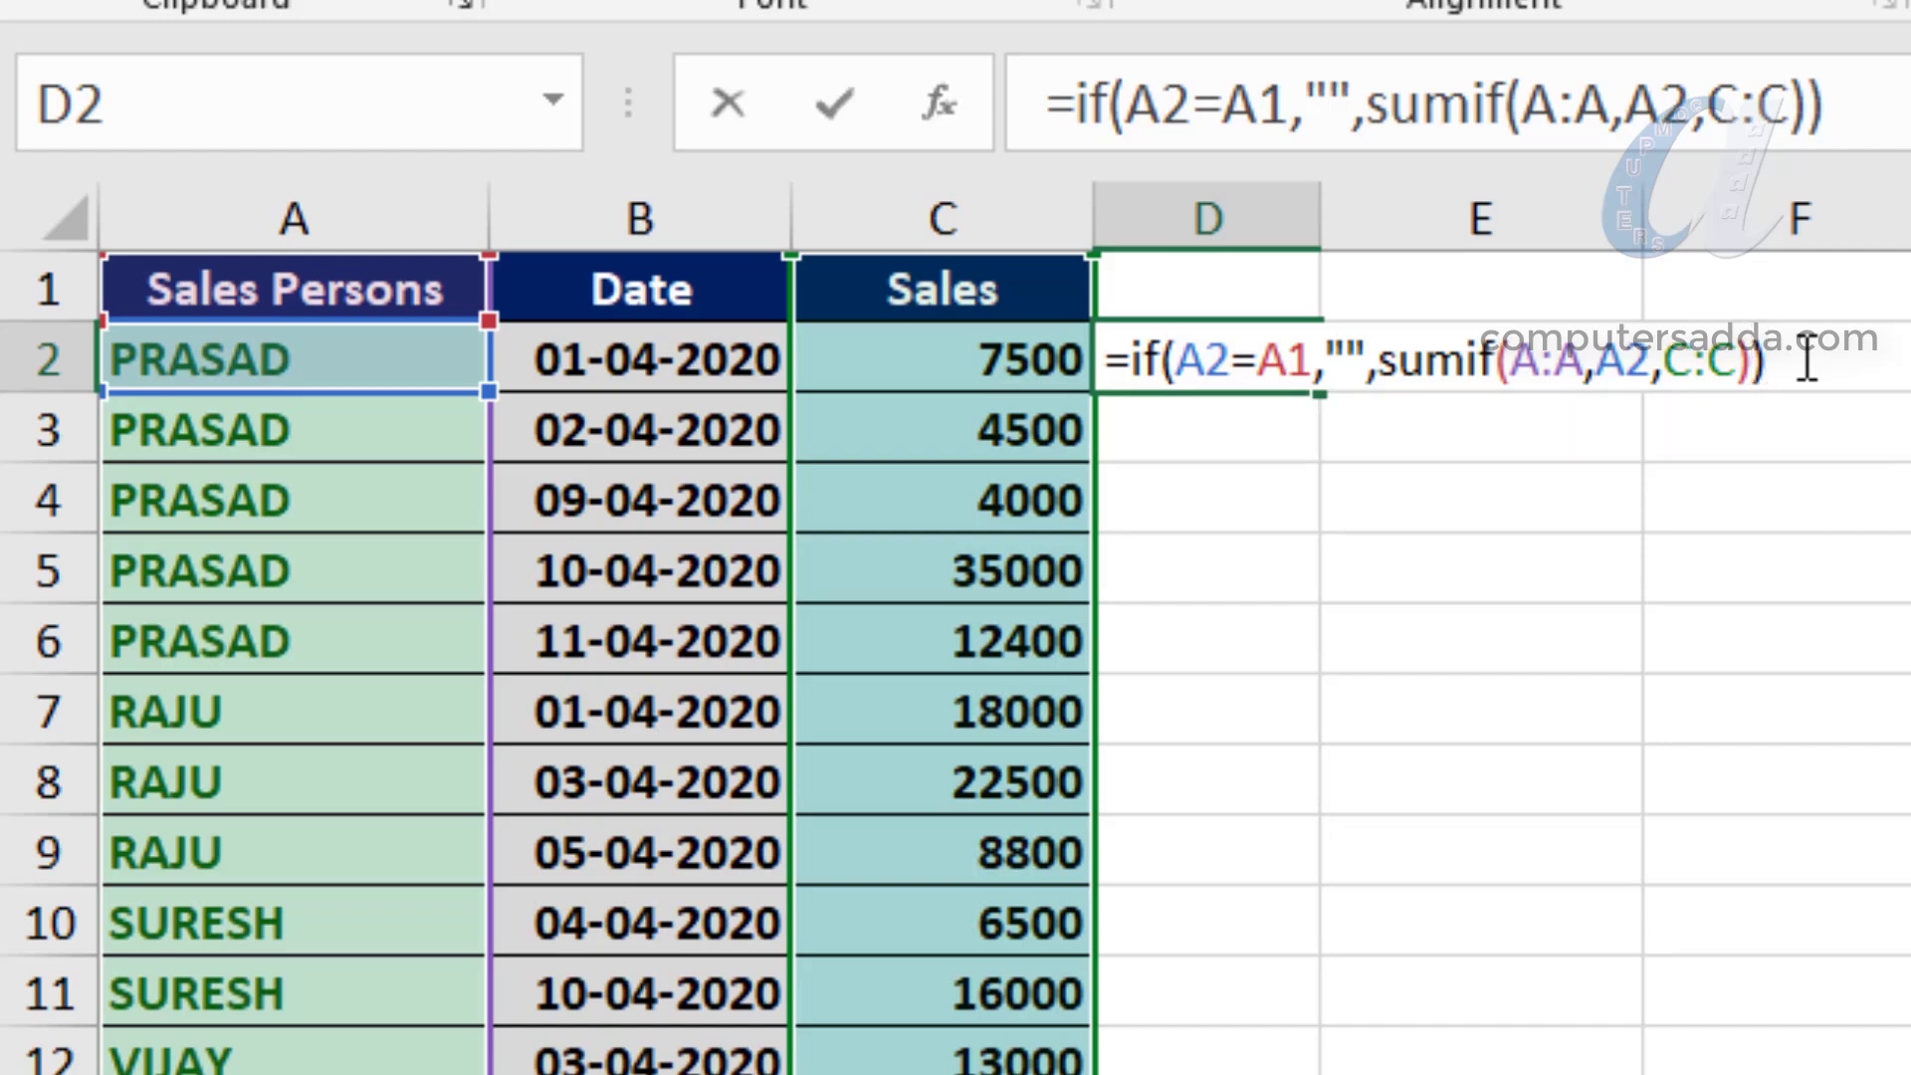
key(Return)
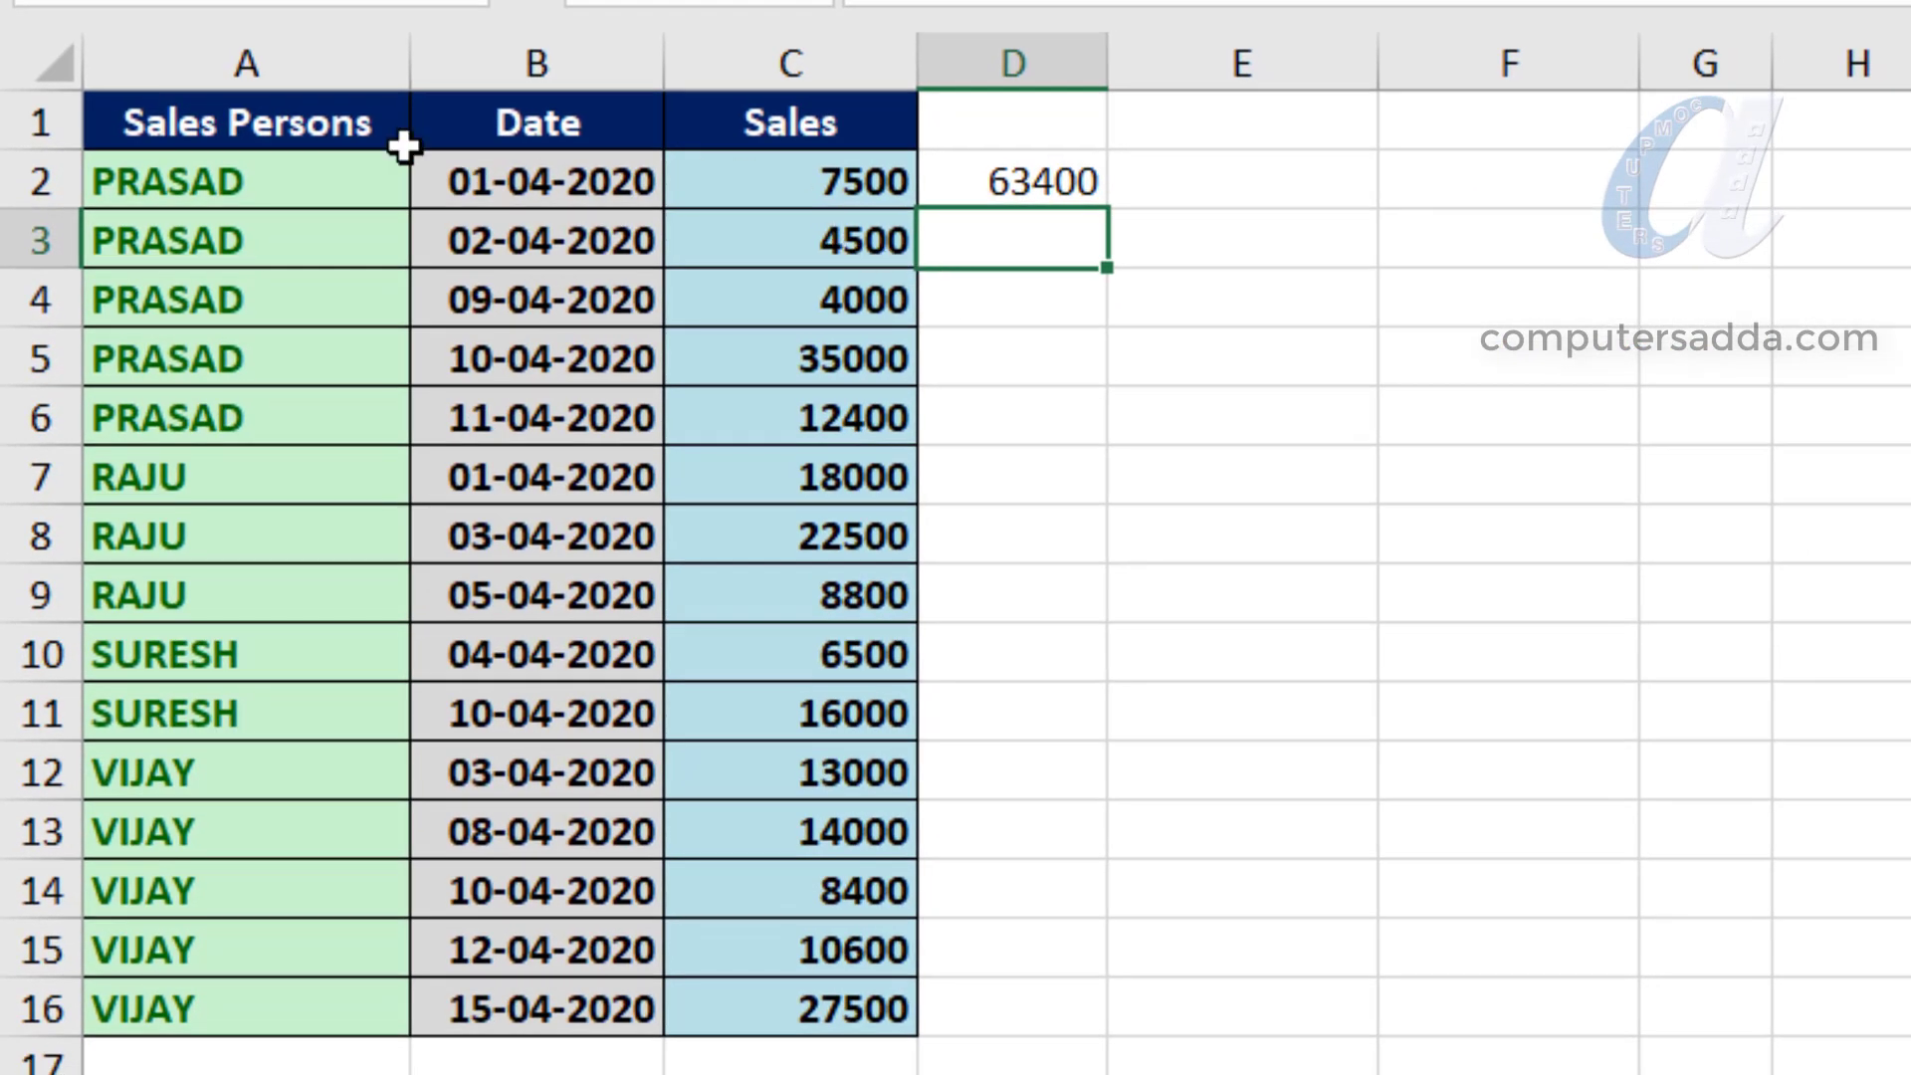
- Make the total in D2 bold and fill its formula down to D16
click(145, 179)
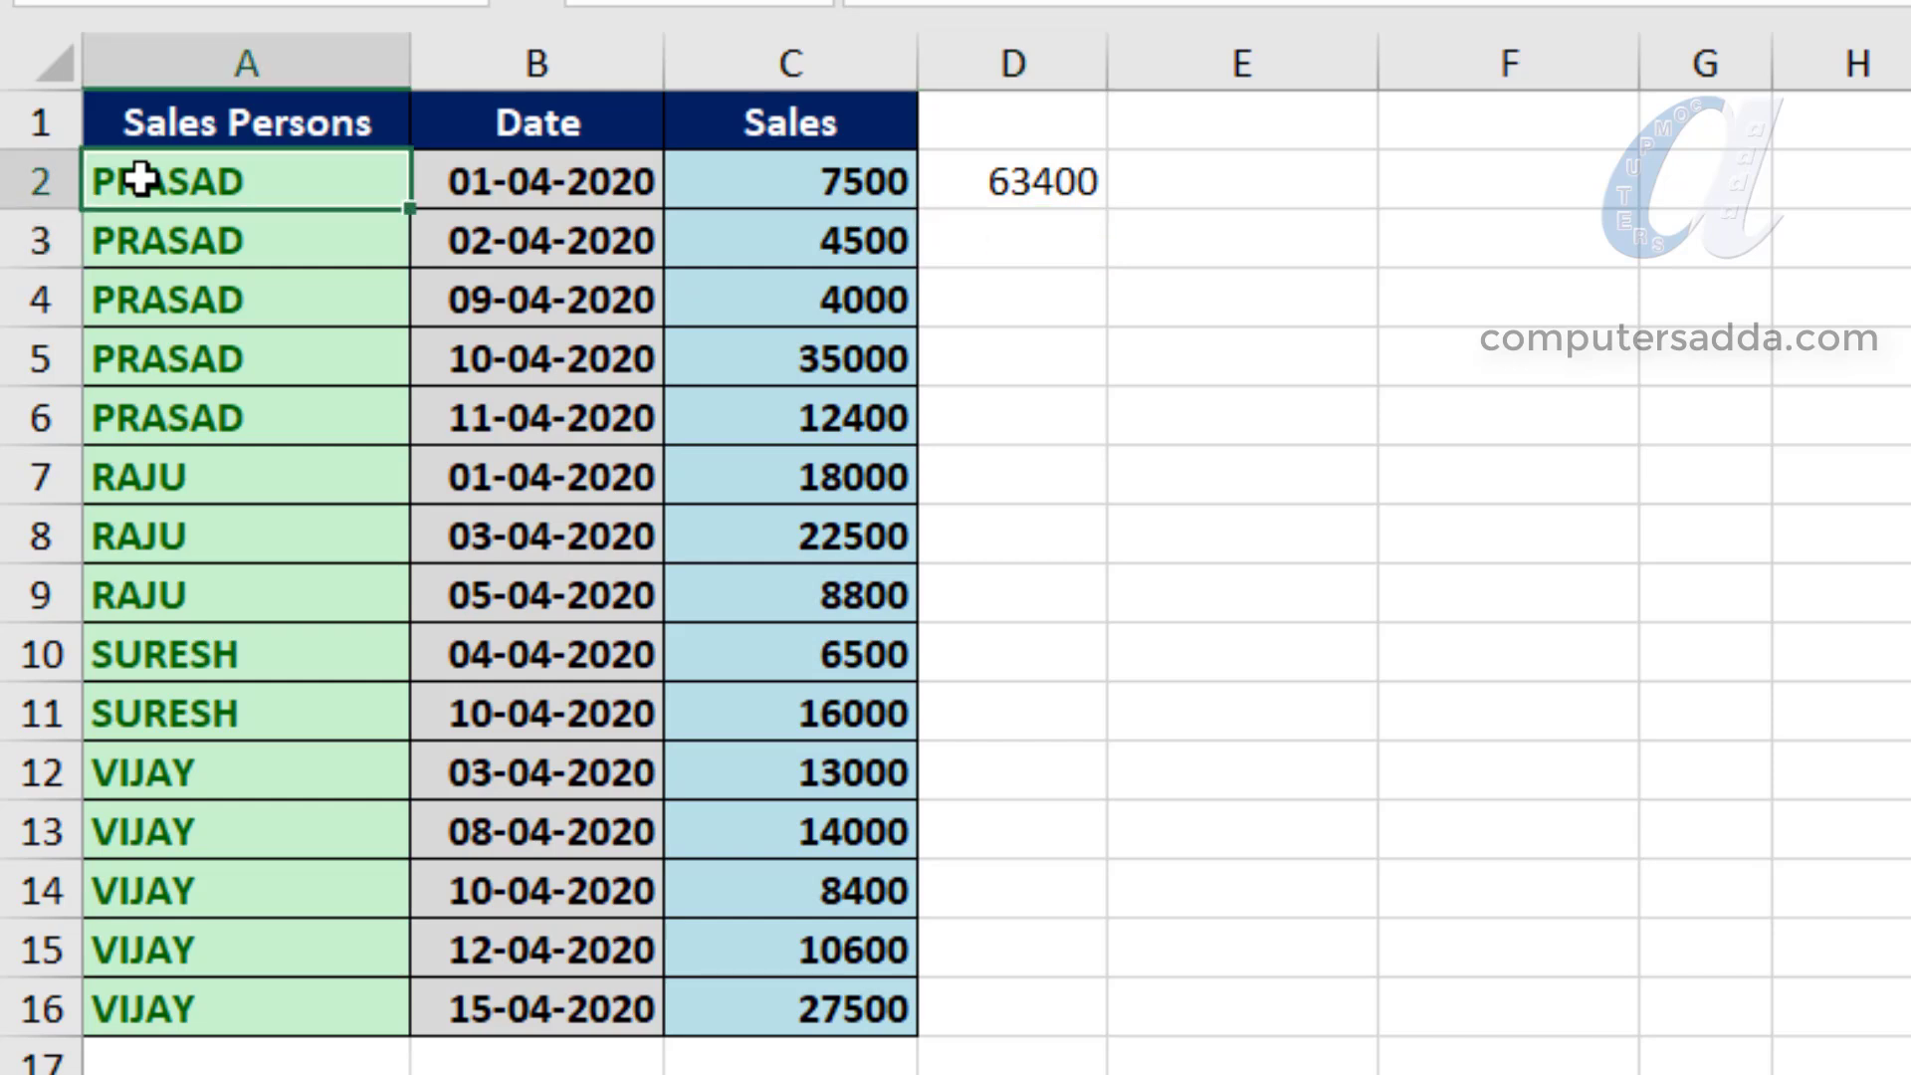
click(1038, 183)
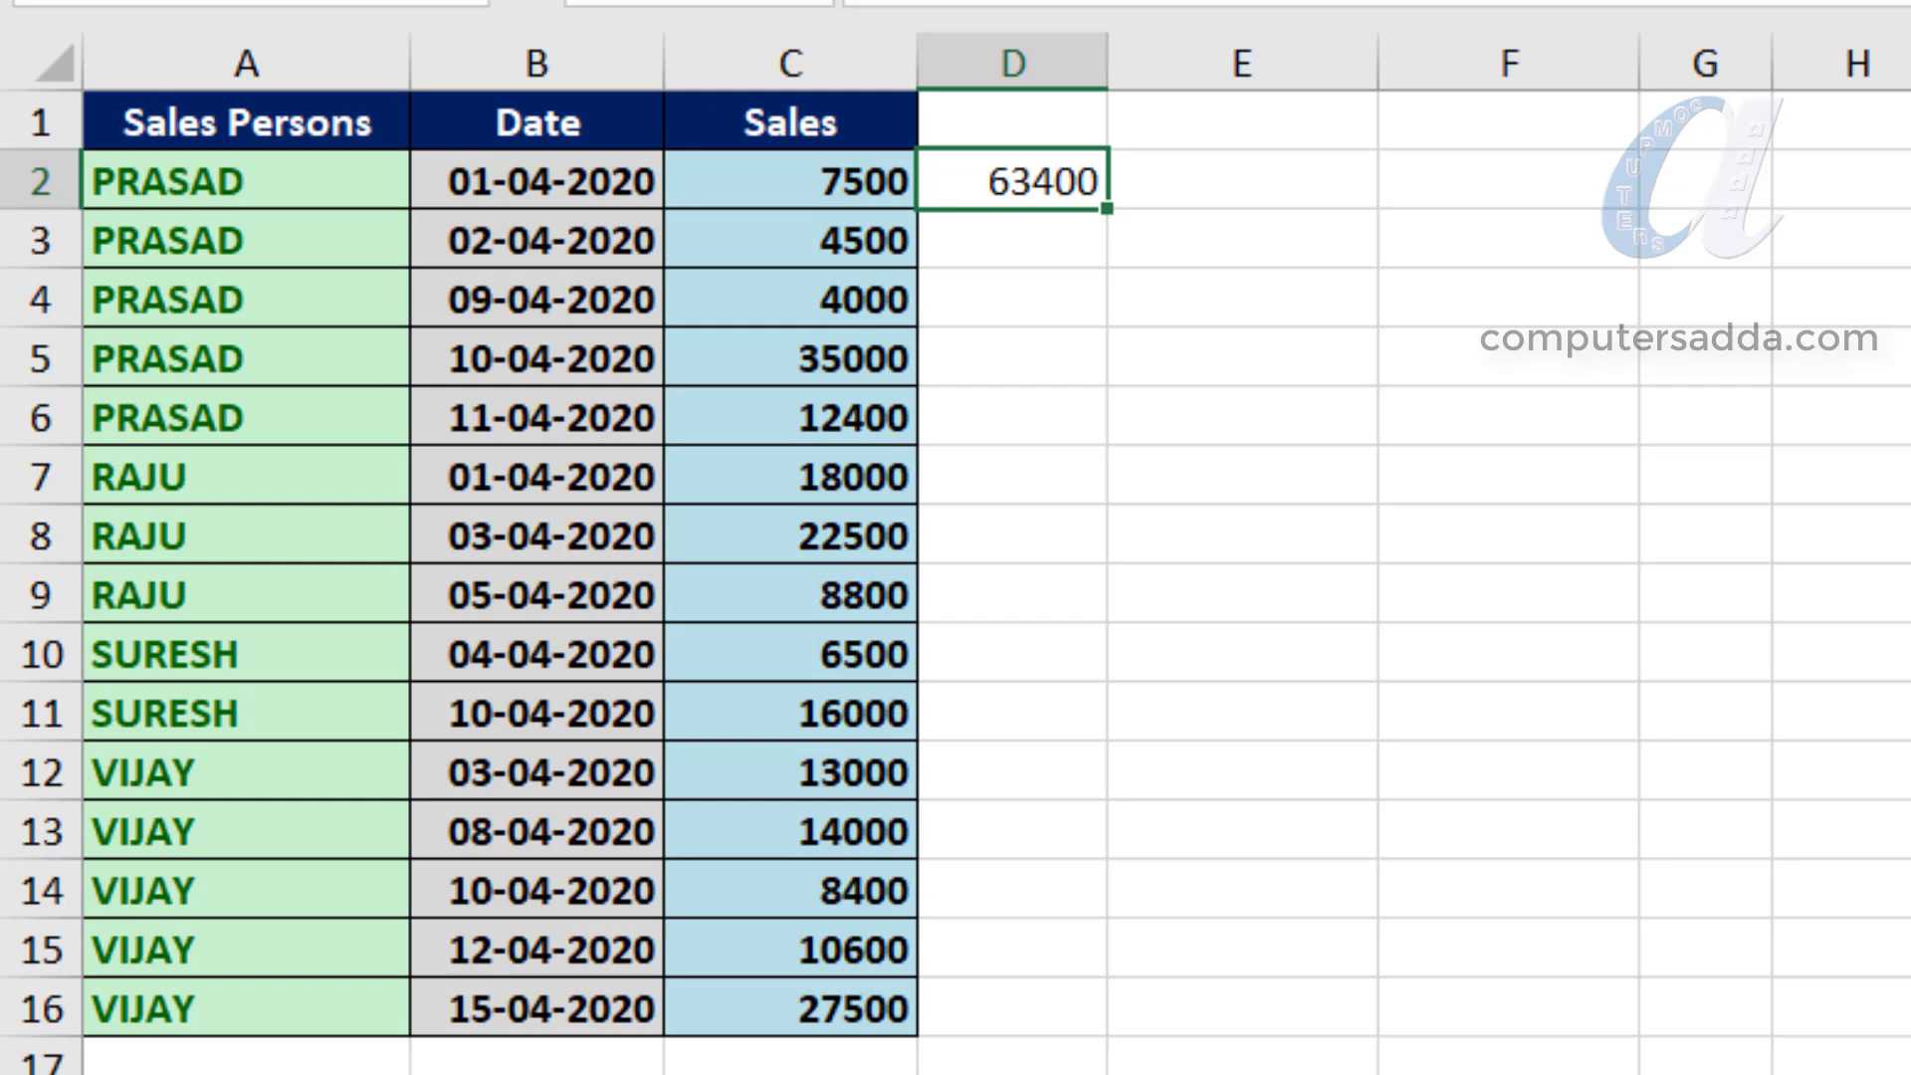
key(ctrl+b)
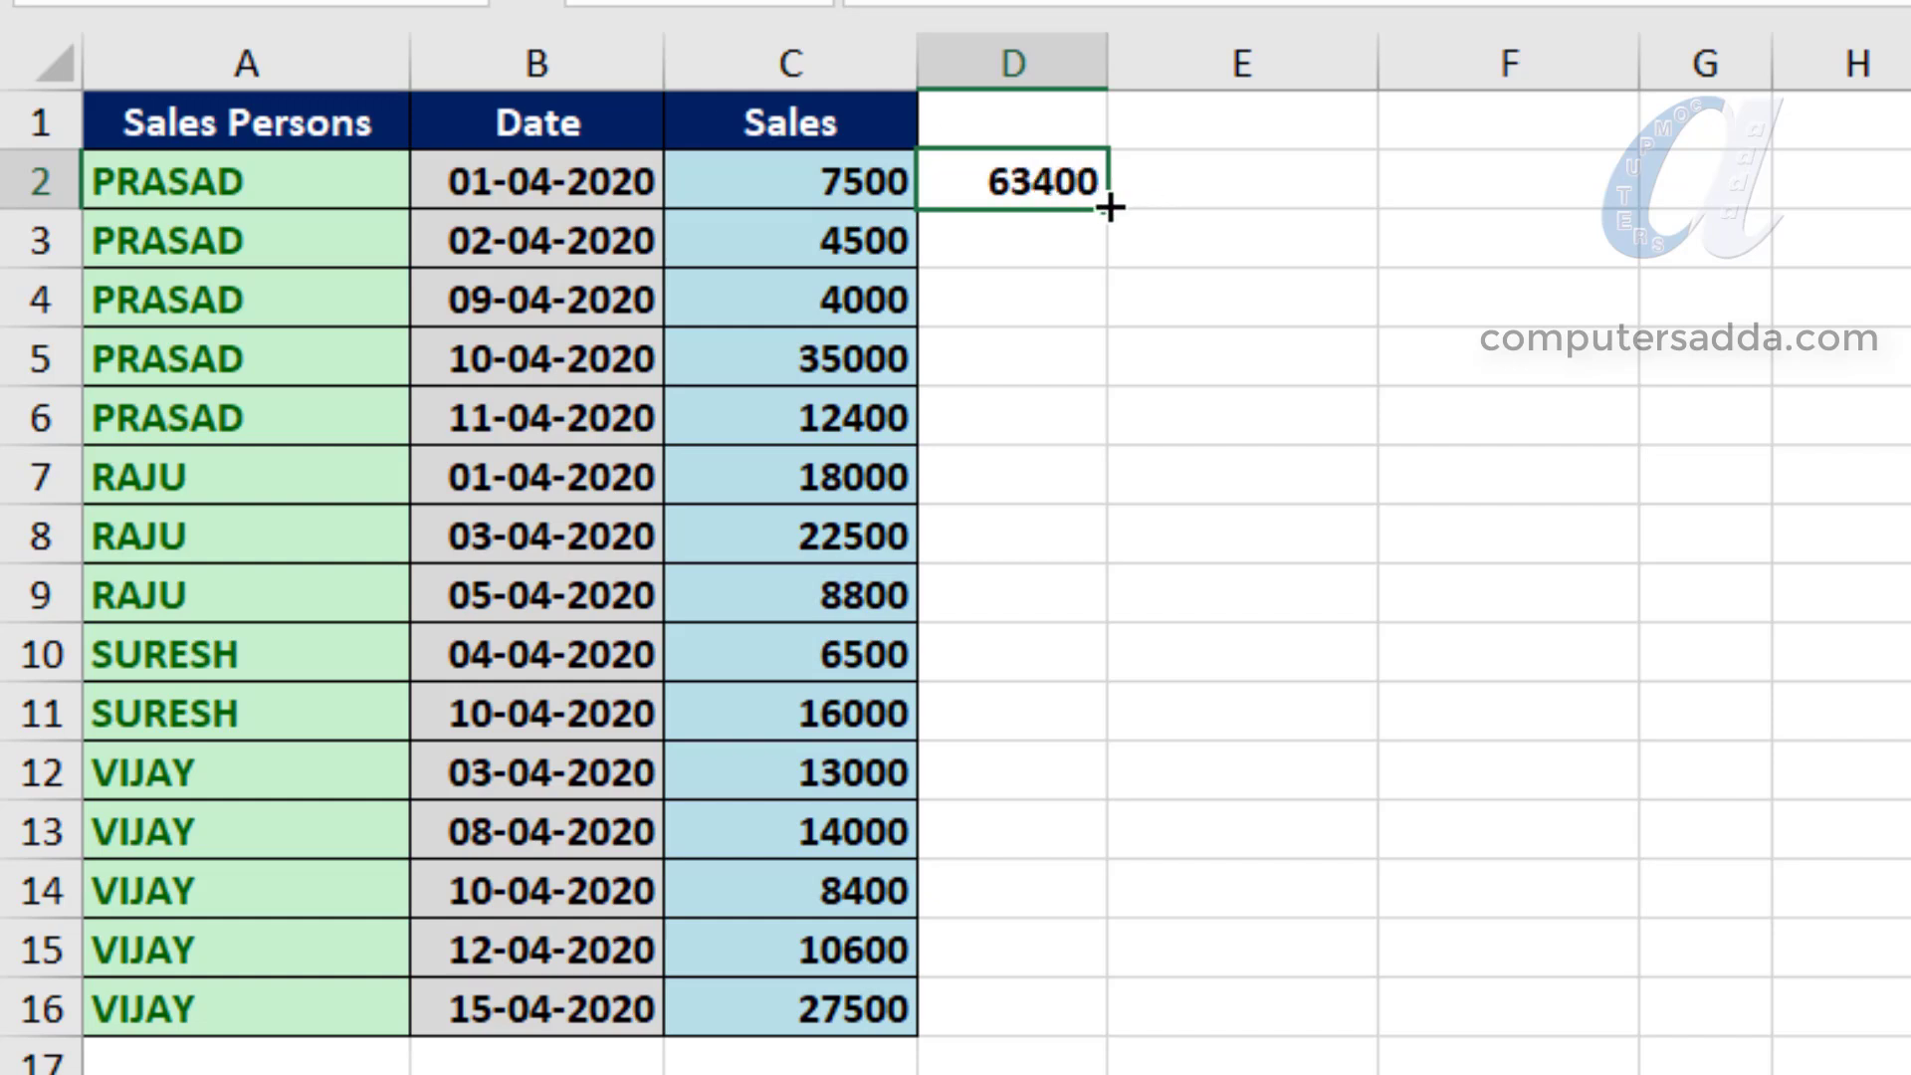
drag(1105, 207, 1079, 1032)
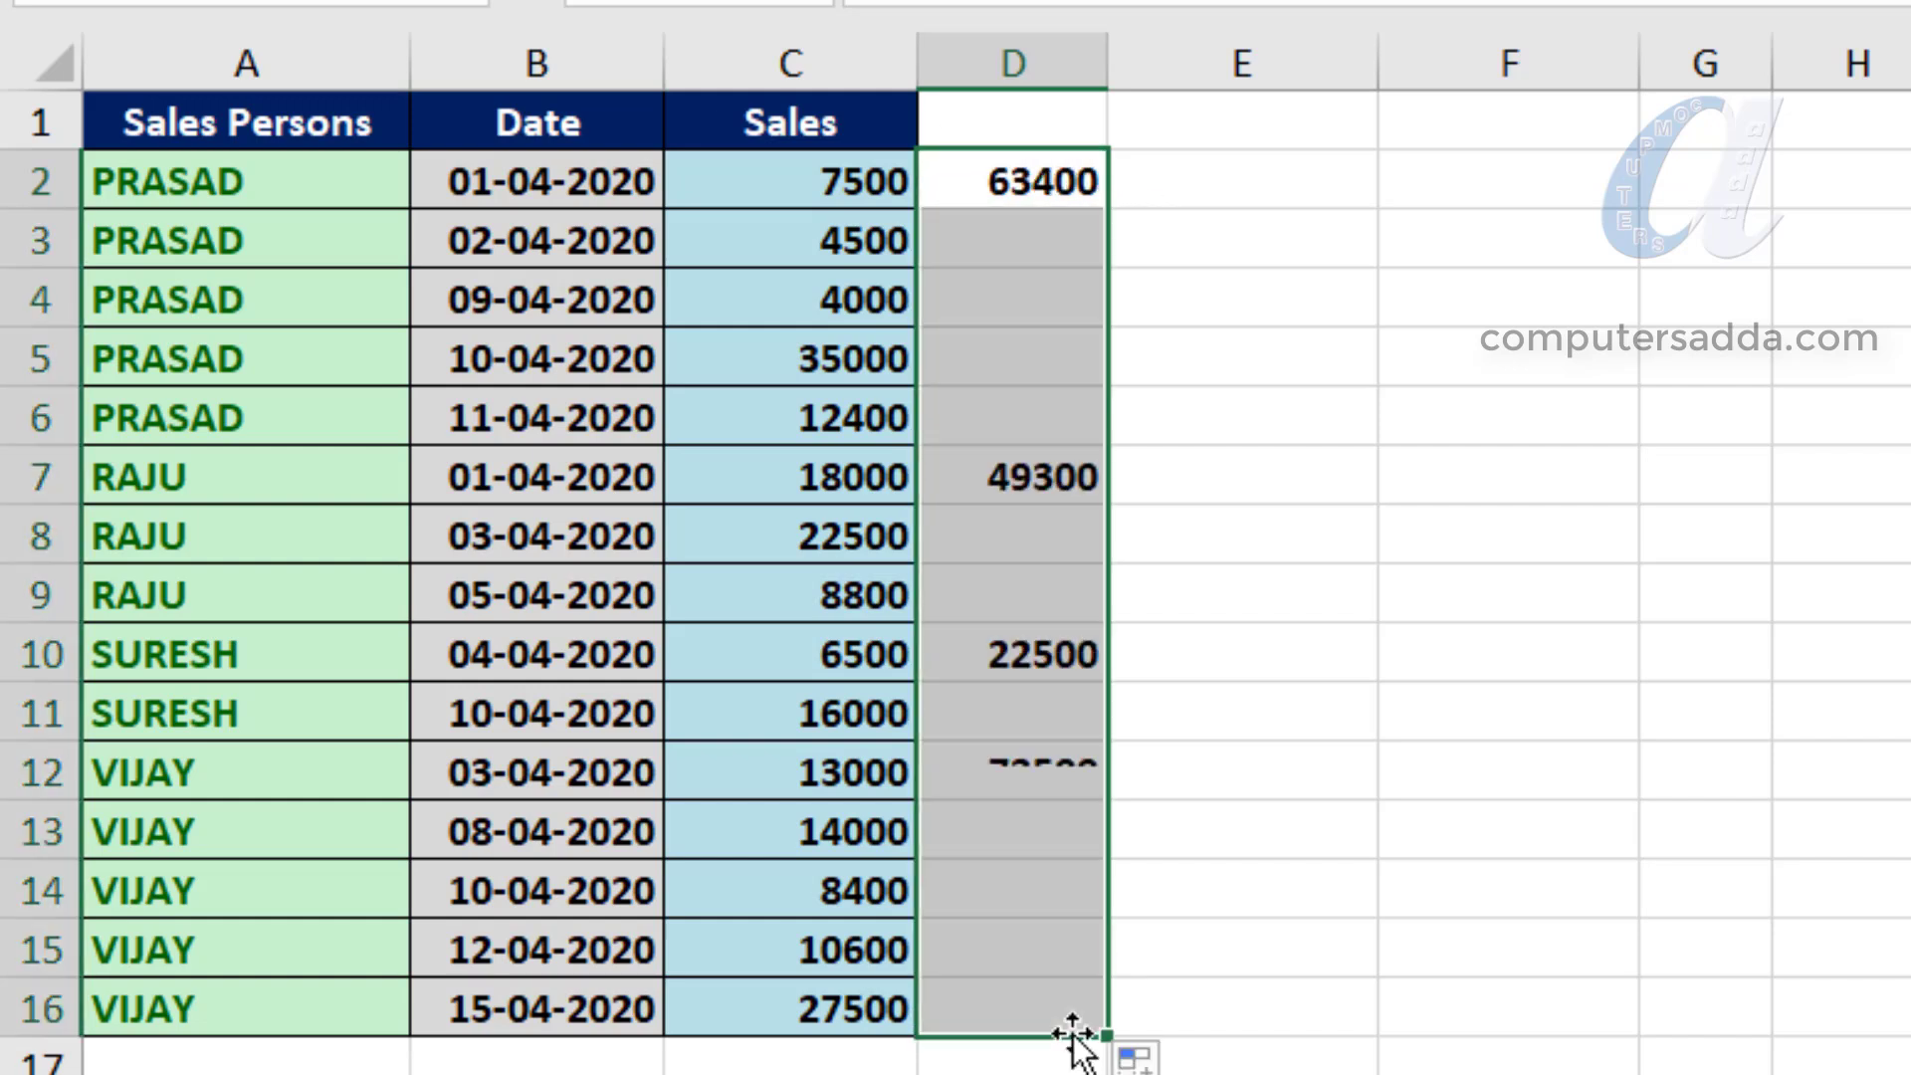
- Compare the totals in D2:D16 with the first row of each sales person's group
drag(976, 239, 976, 431)
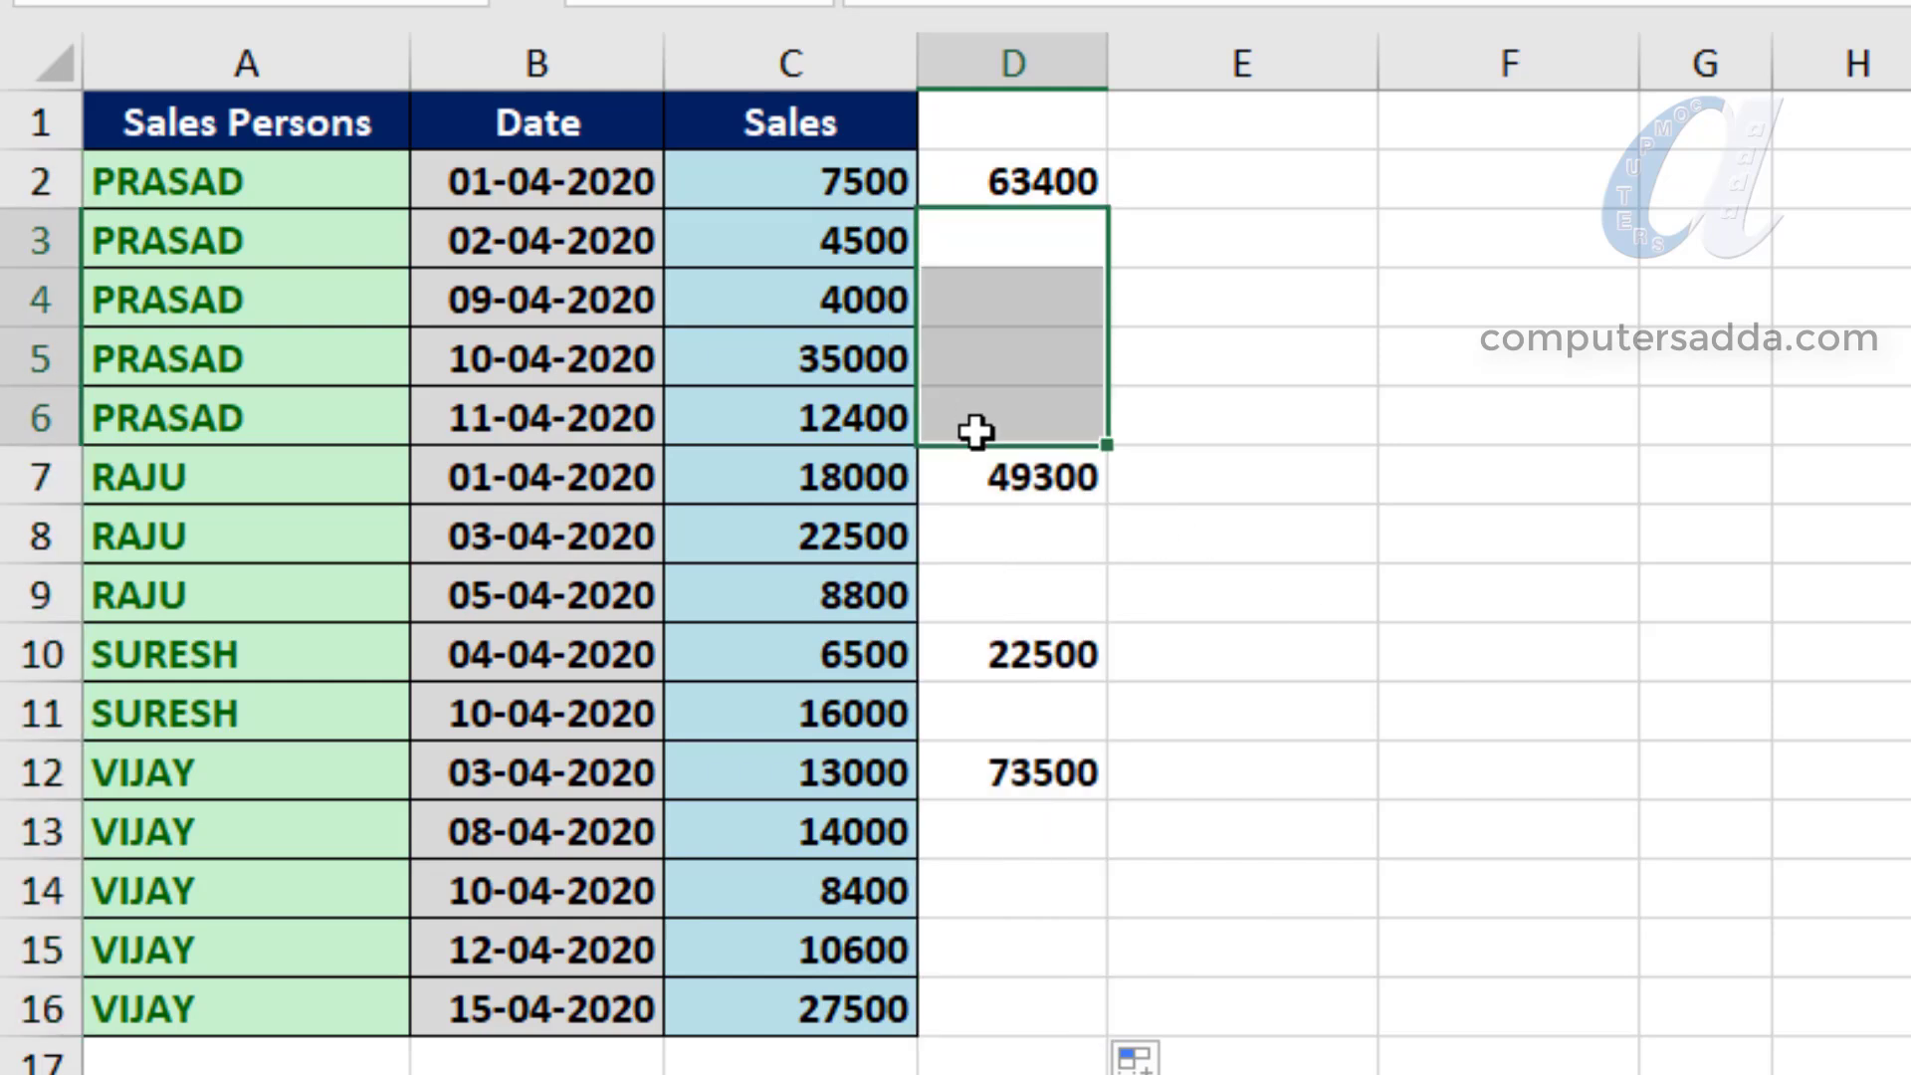
click(270, 470)
click(996, 483)
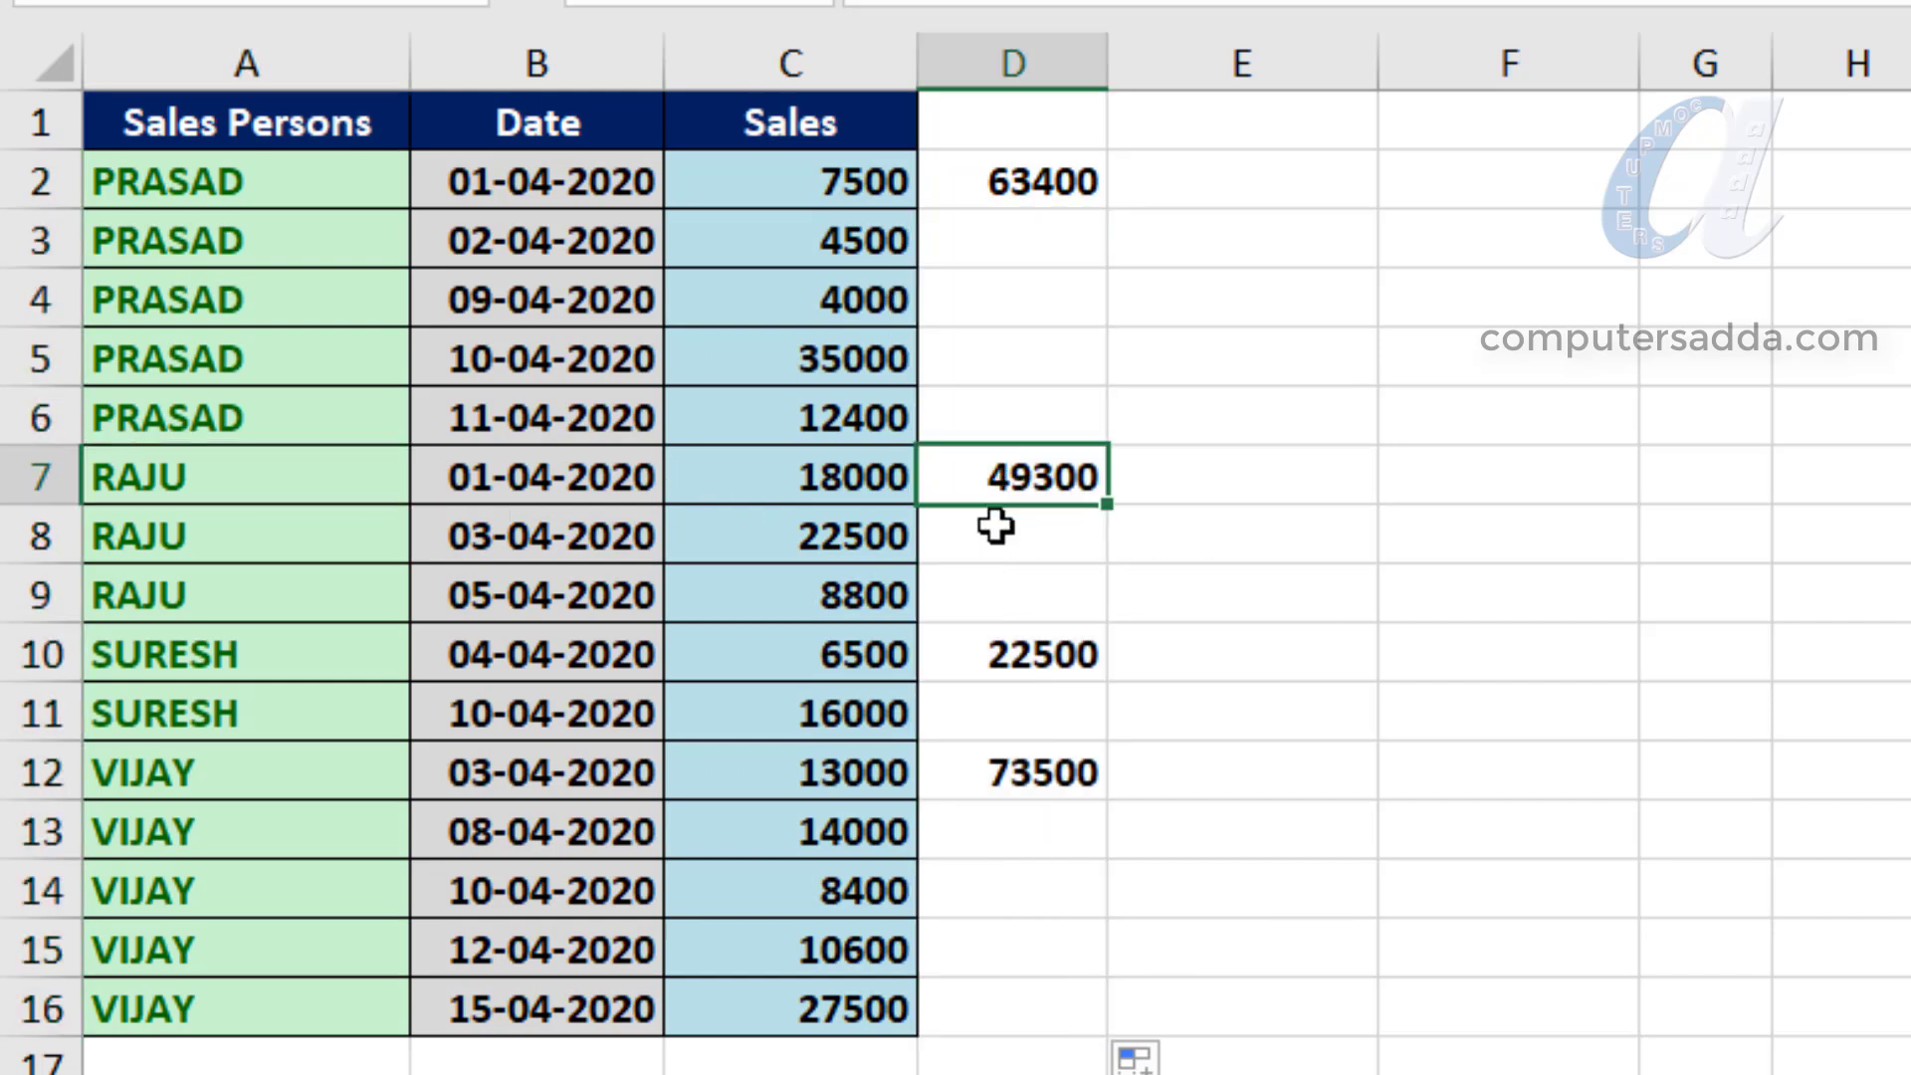
click(153, 661)
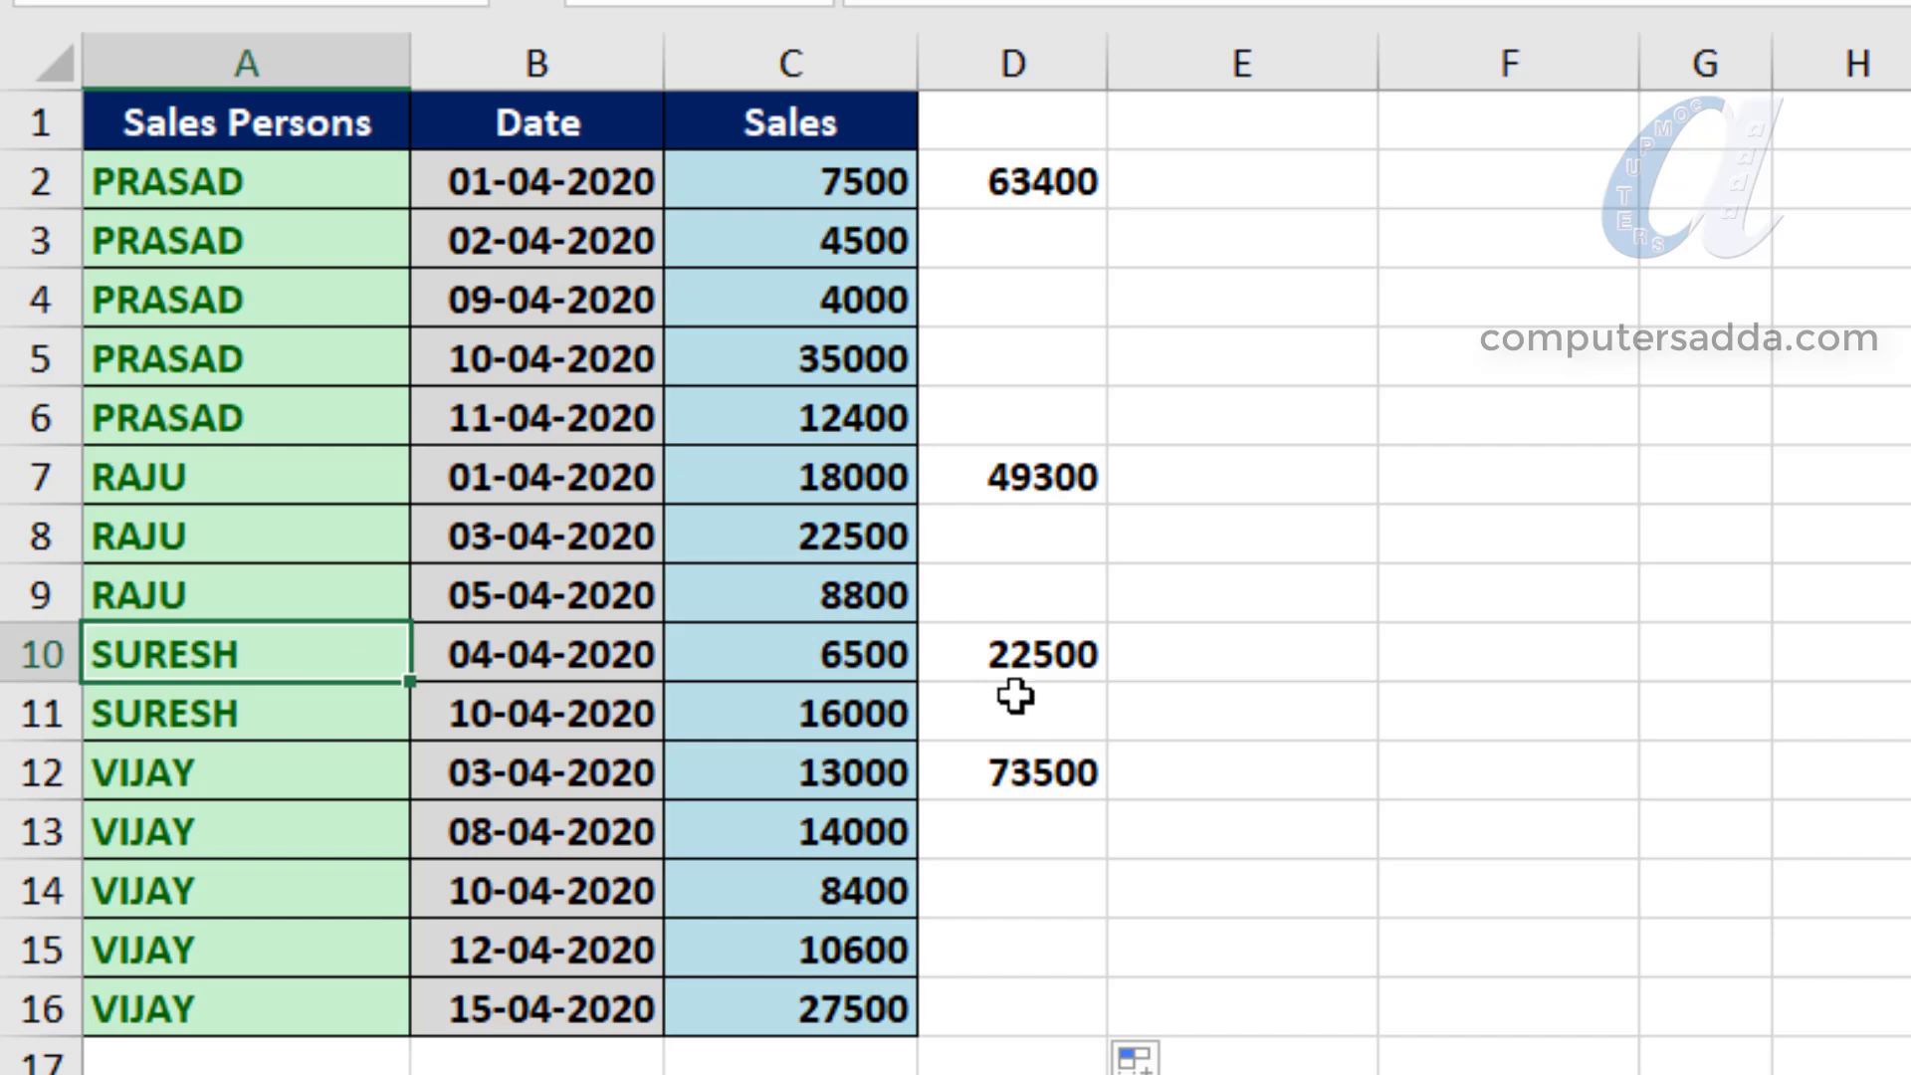
click(990, 665)
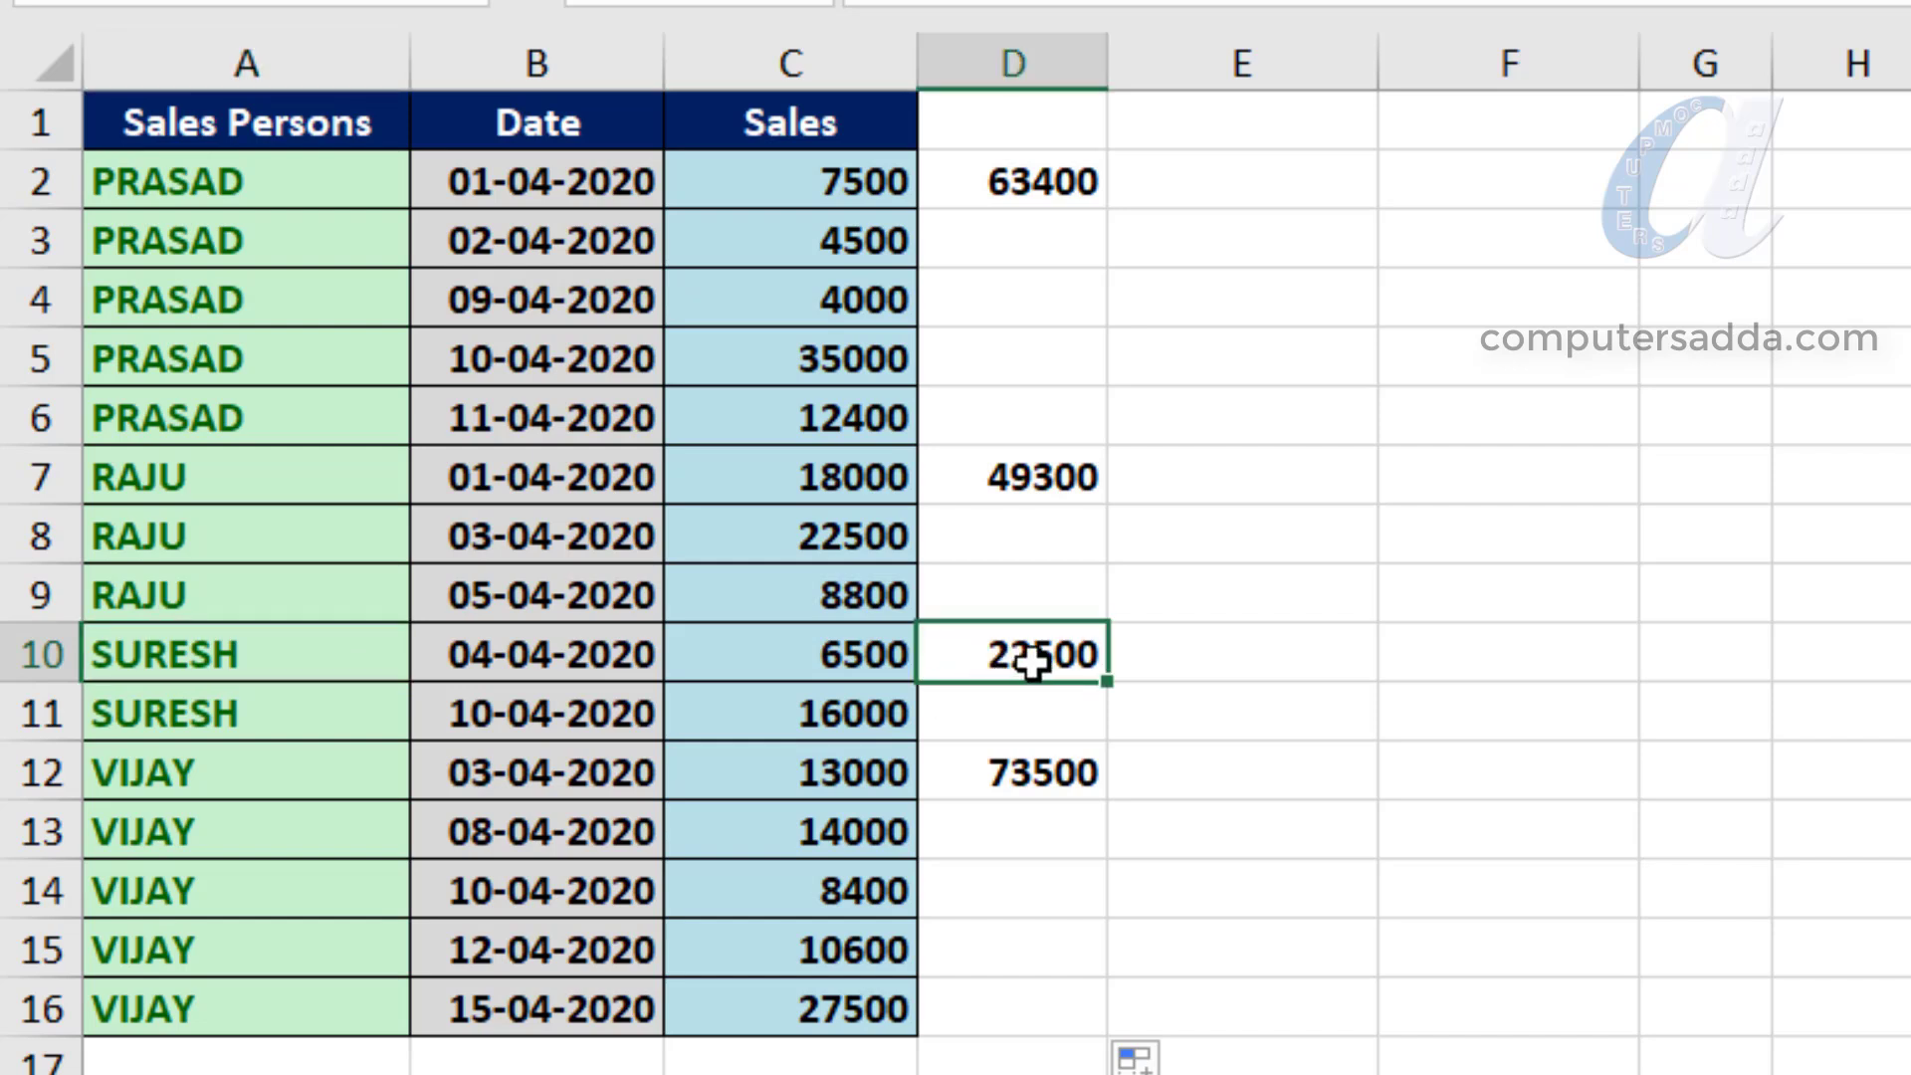
drag(1010, 182, 1003, 1010)
drag(981, 178, 991, 1014)
click(1909, 418)
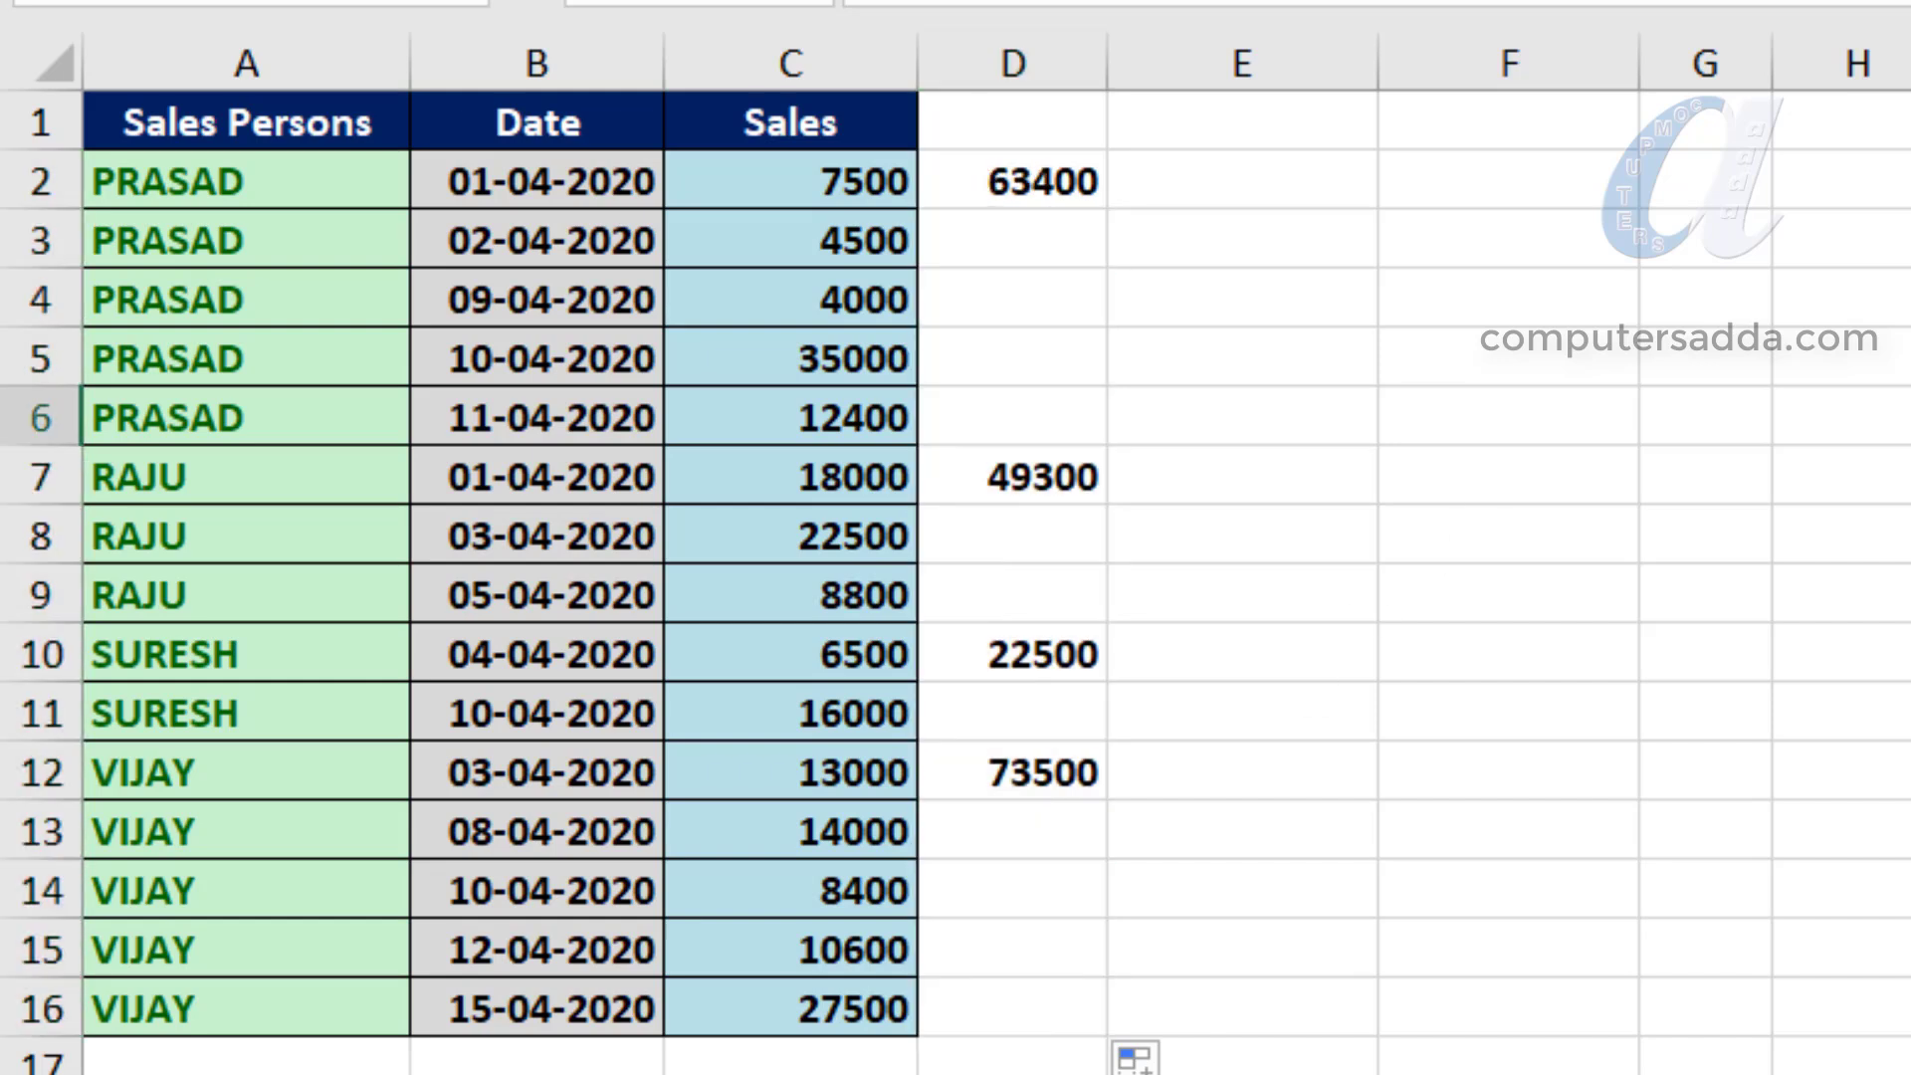